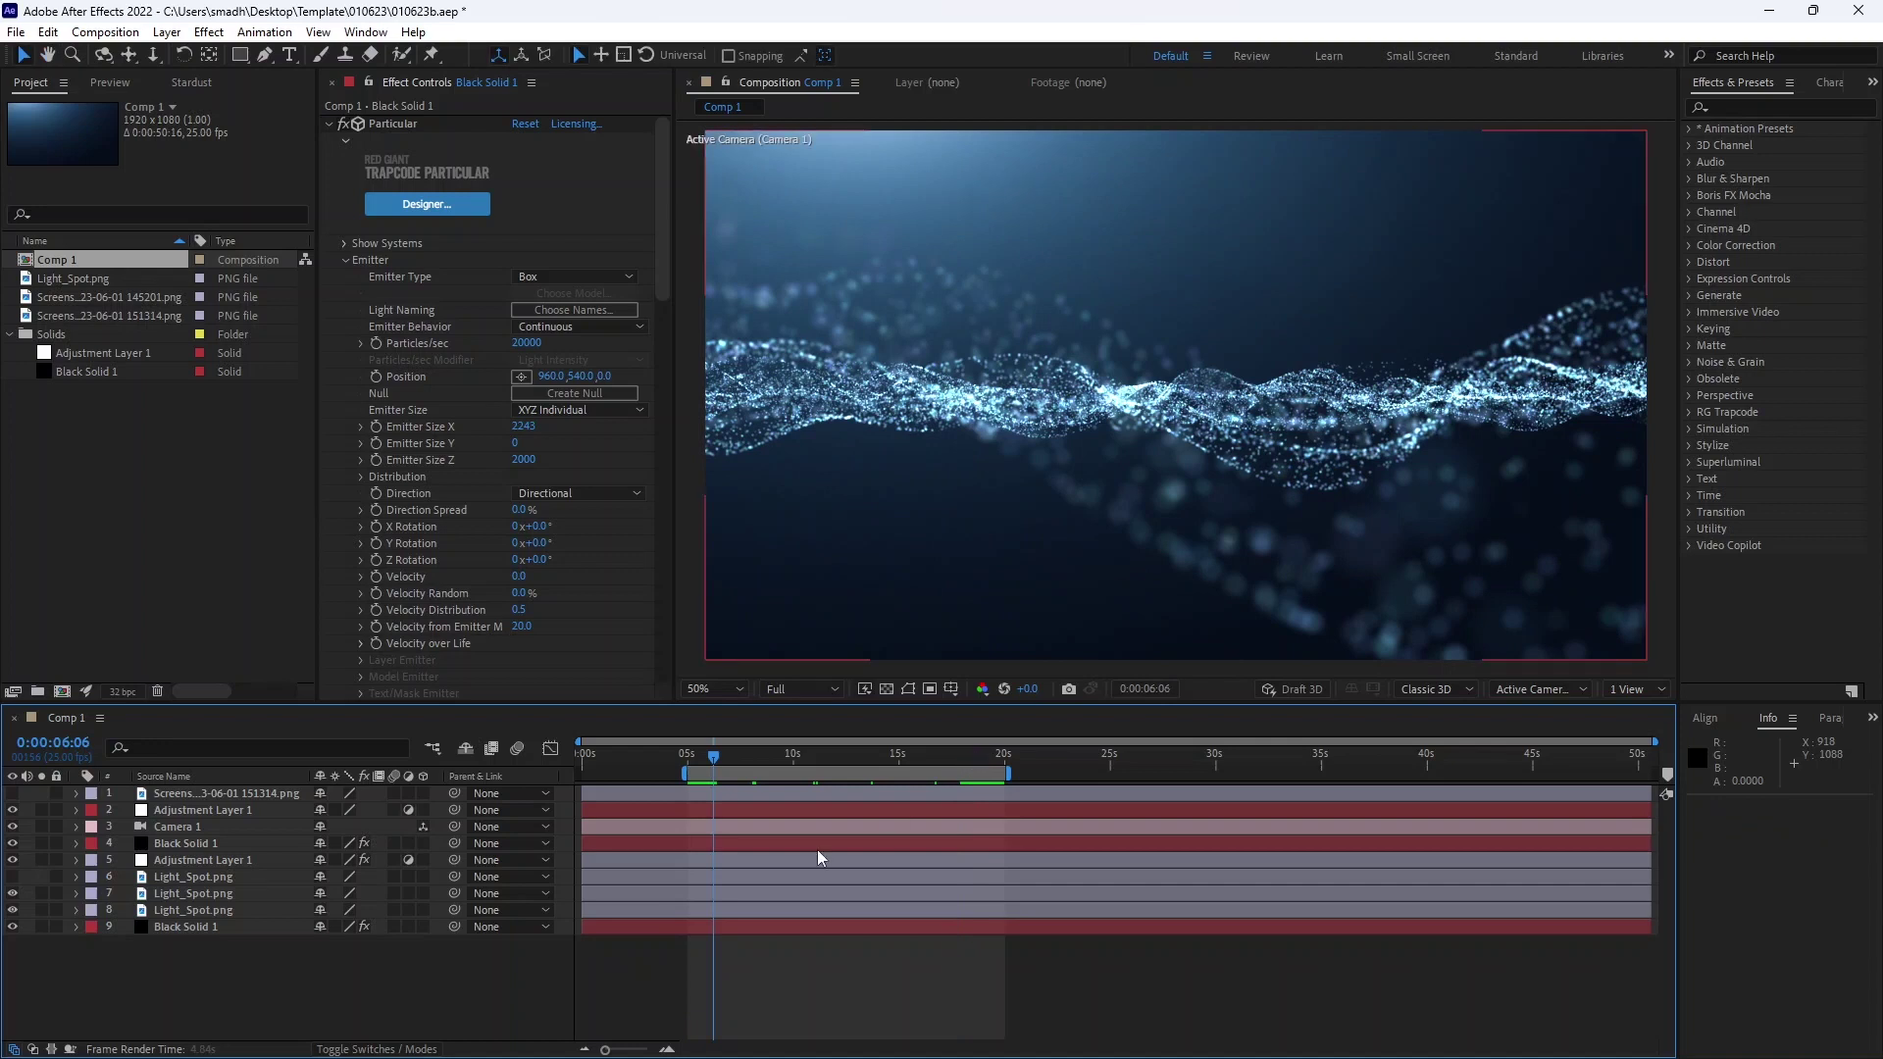
Create a new 1920 x 1080 composition at 25 fps named Tutorial
click(172, 581)
click(61, 692)
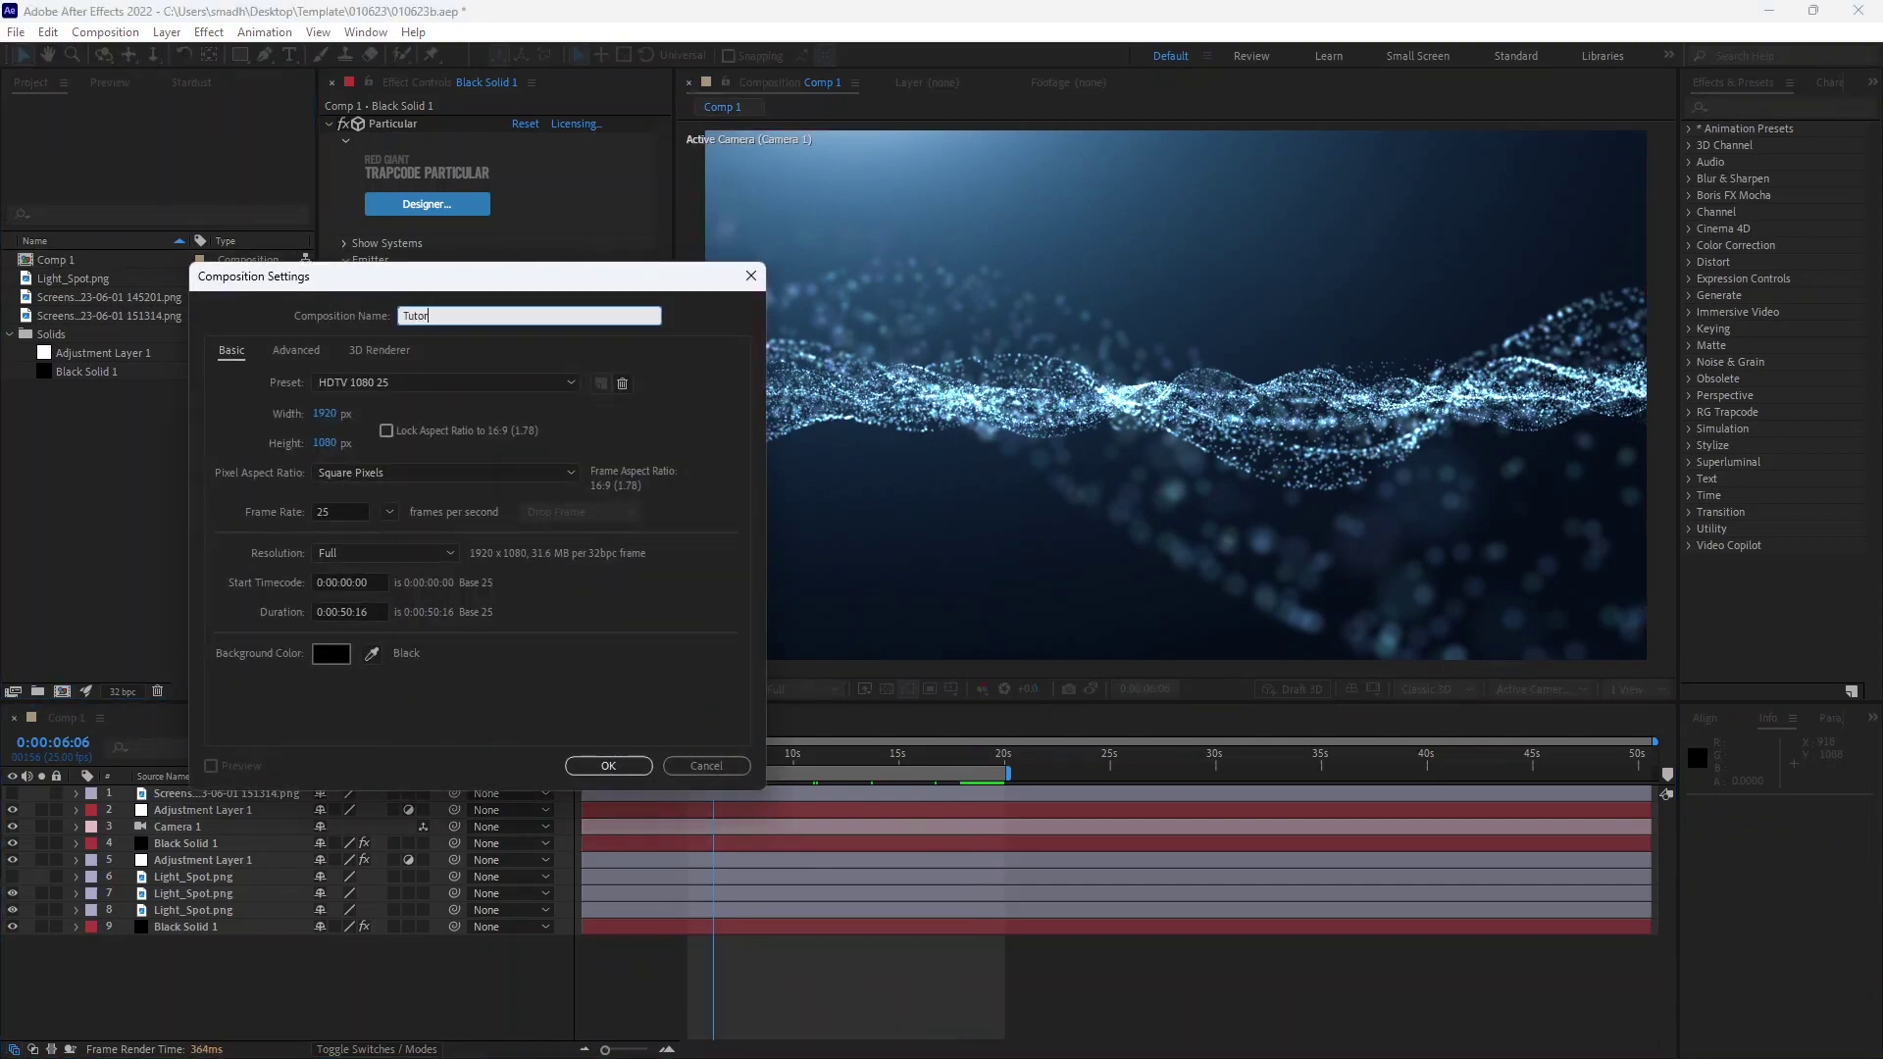
key(Return)
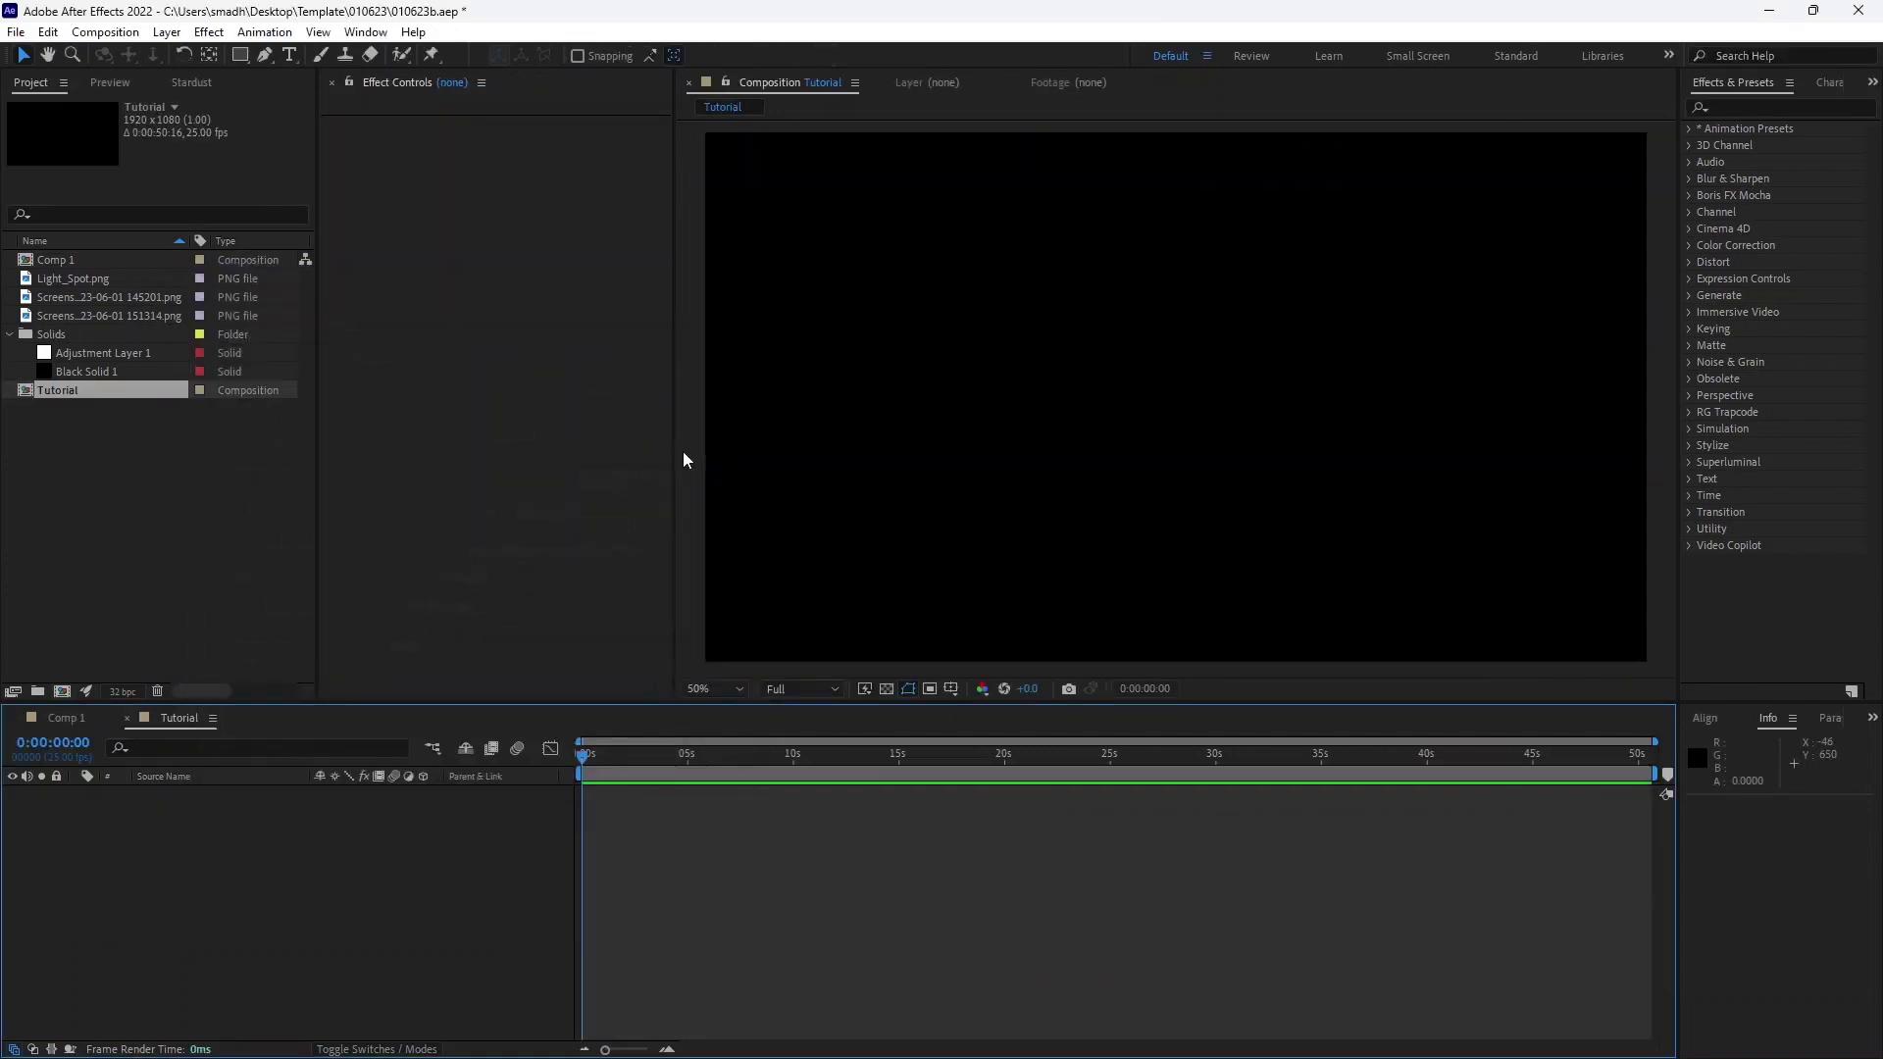
Add a black 1920 x 1080 solid layer to the Tutorial composition
right_click(296, 851)
mouse_move(392, 608)
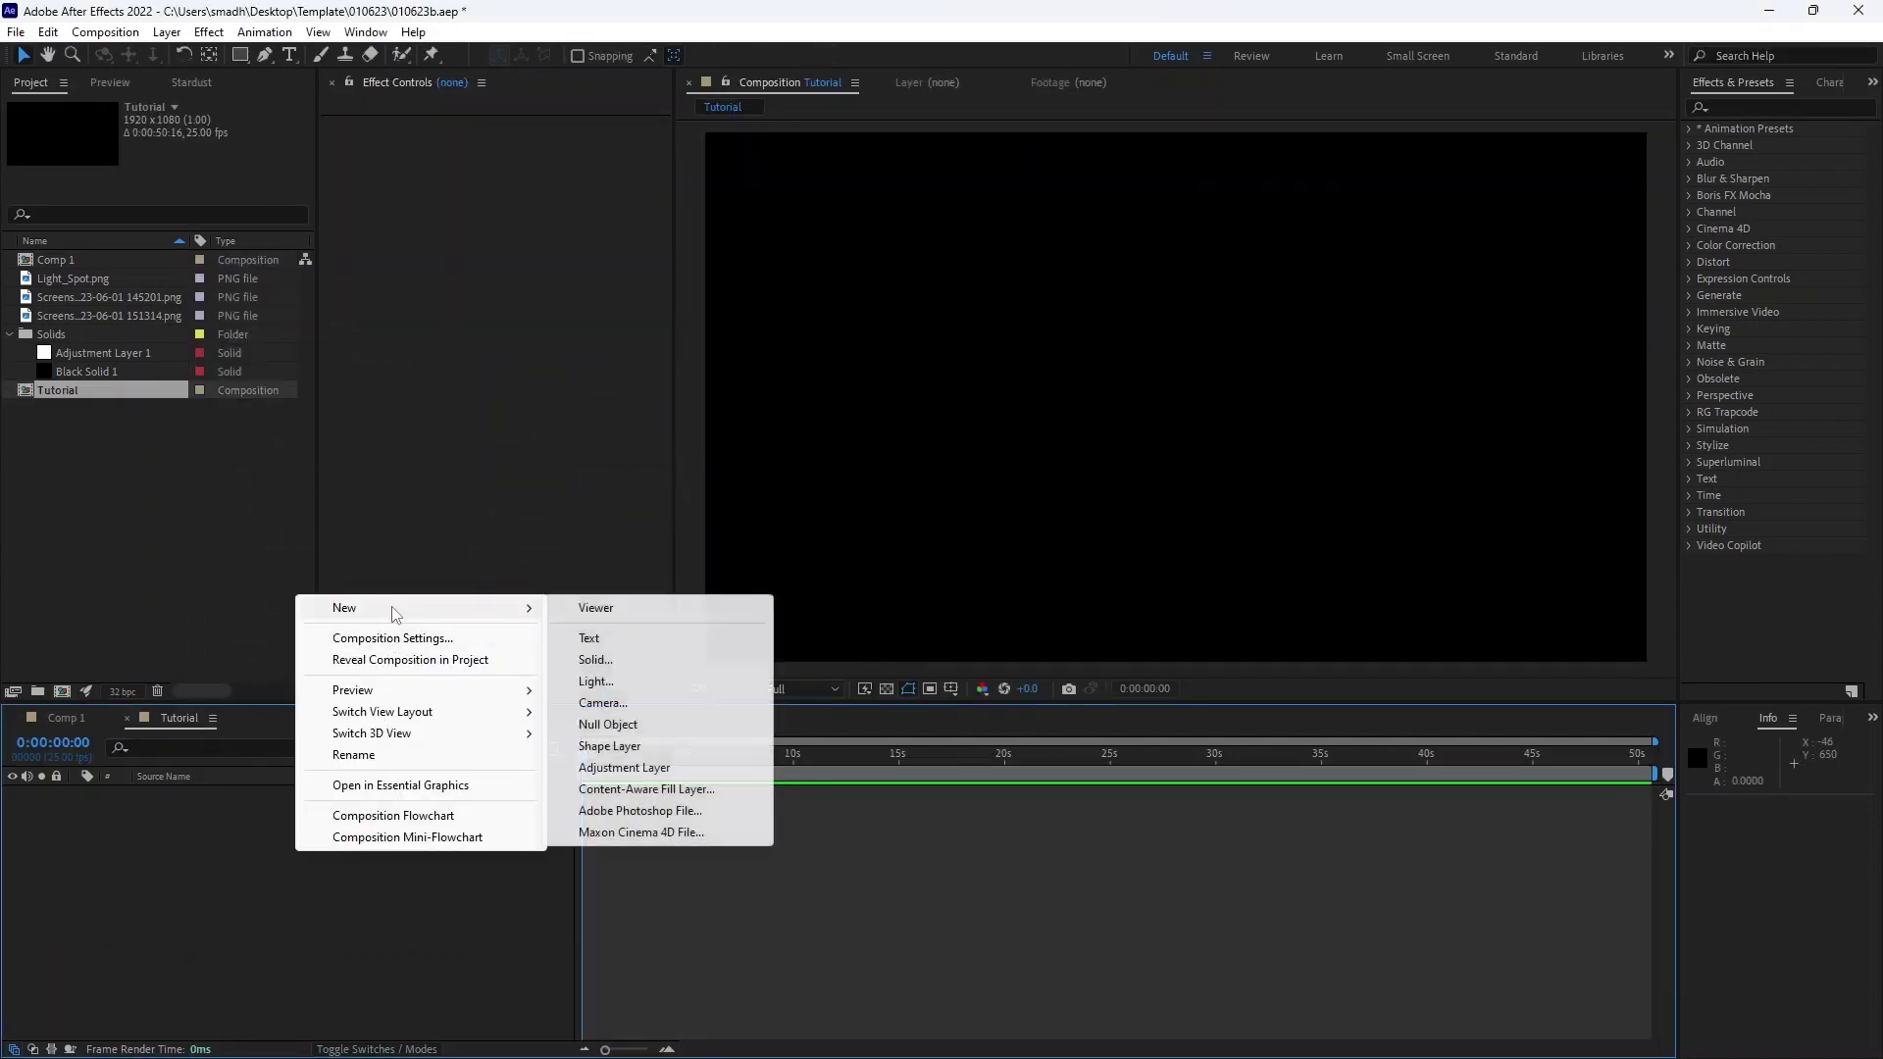
click(608, 659)
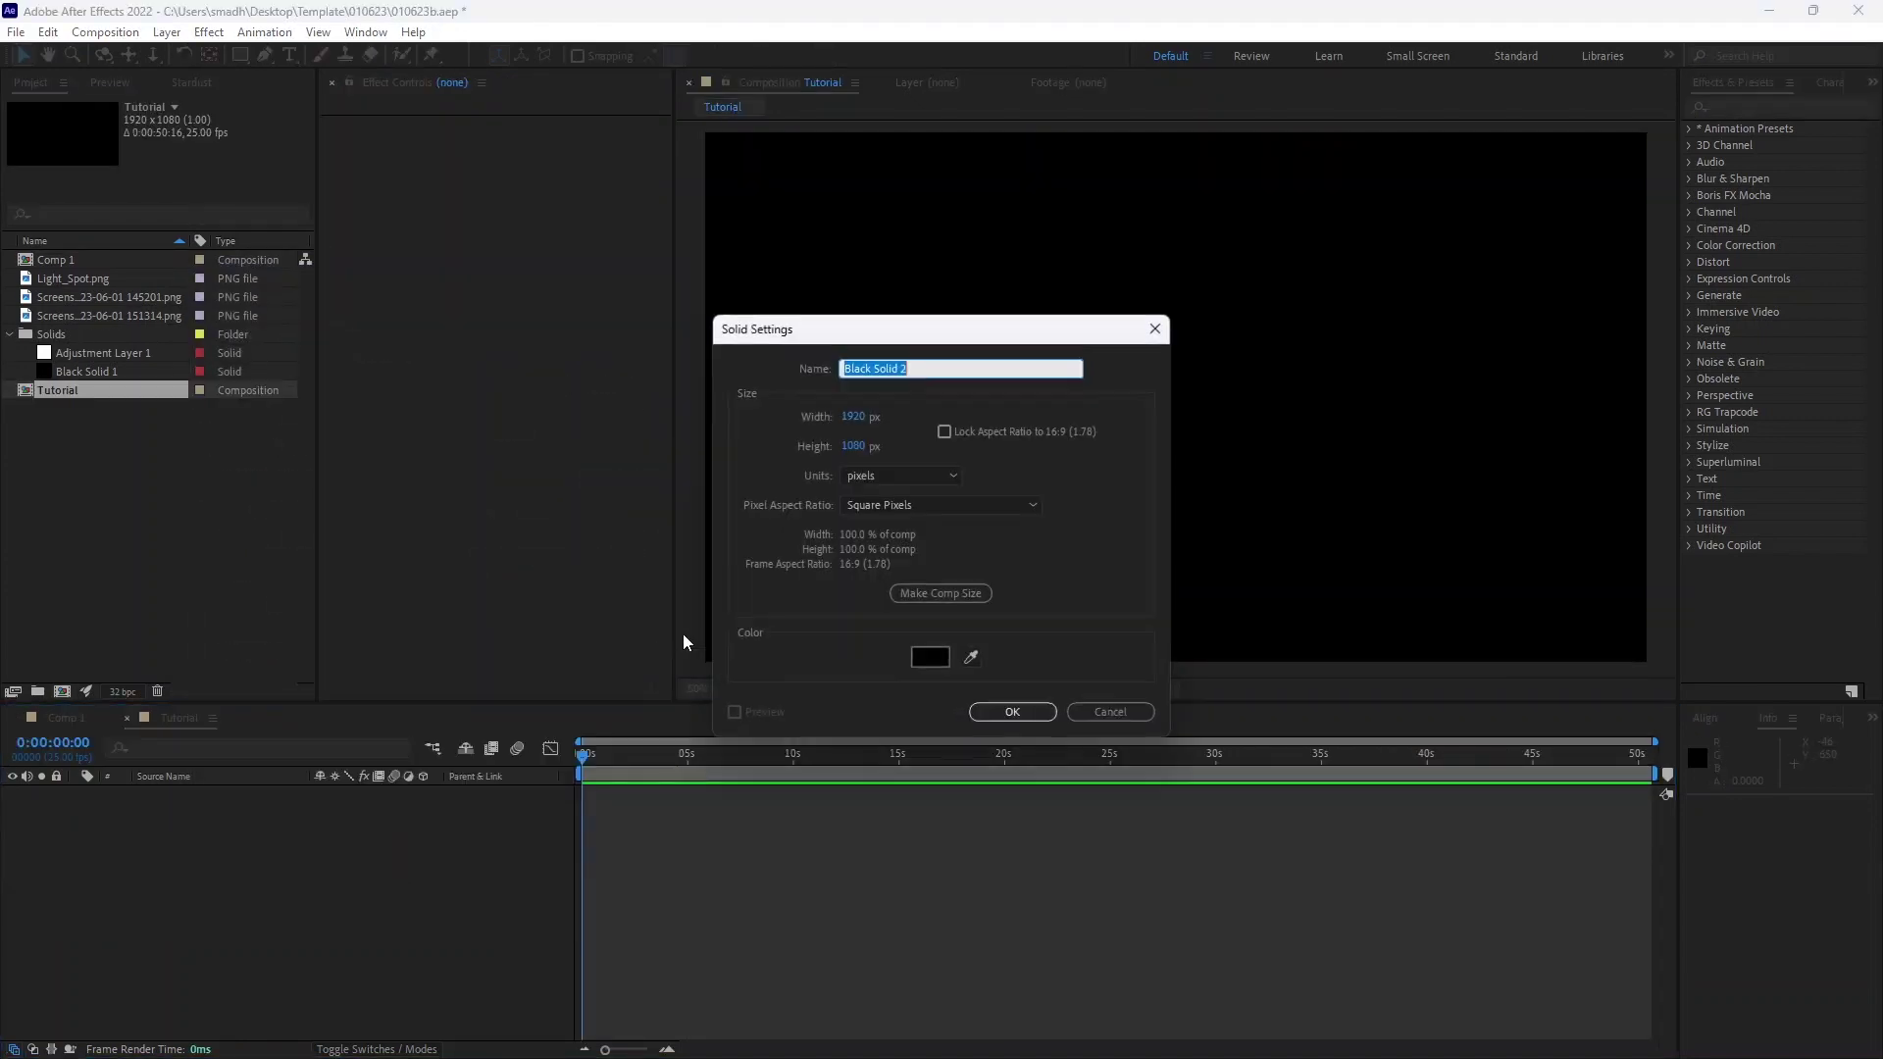
click(1012, 712)
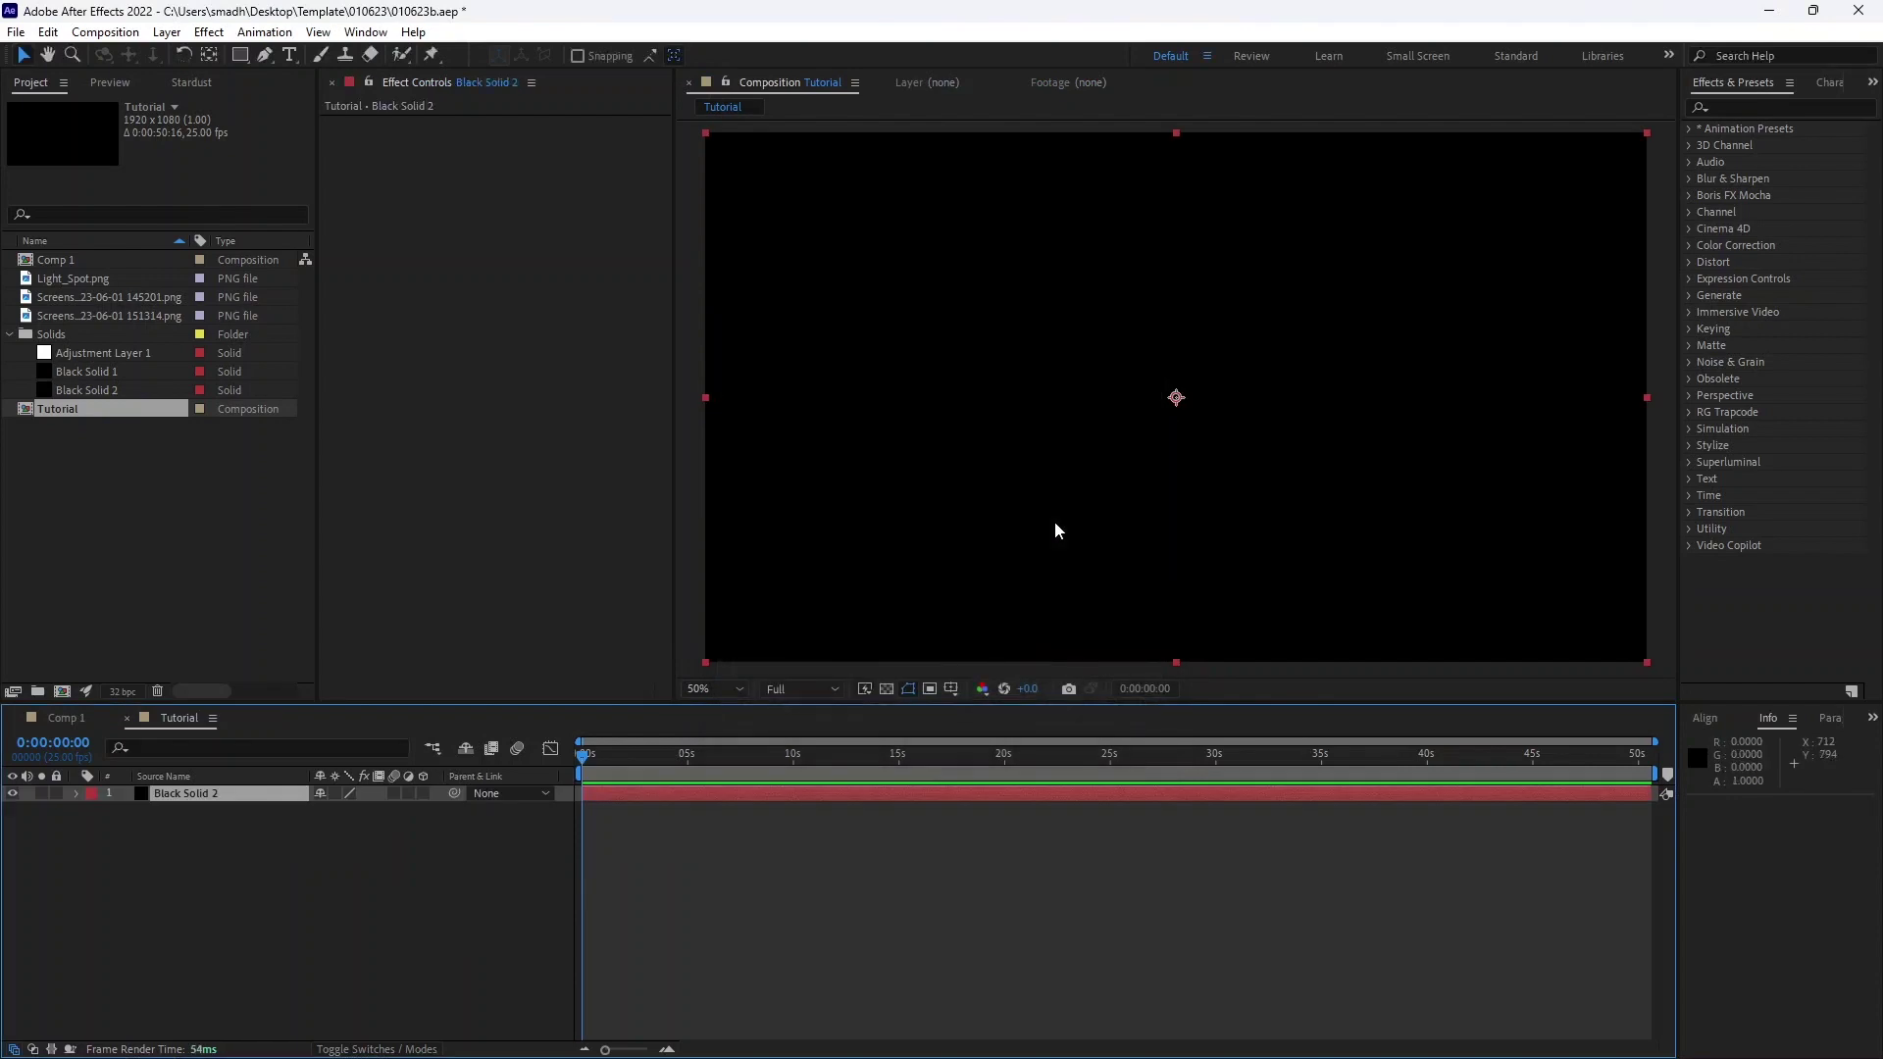
Apply the RG Trapcode Particular effect to the black solid and set the preview resolution to Quarter
click(1702, 413)
drag(1757, 555, 1298, 496)
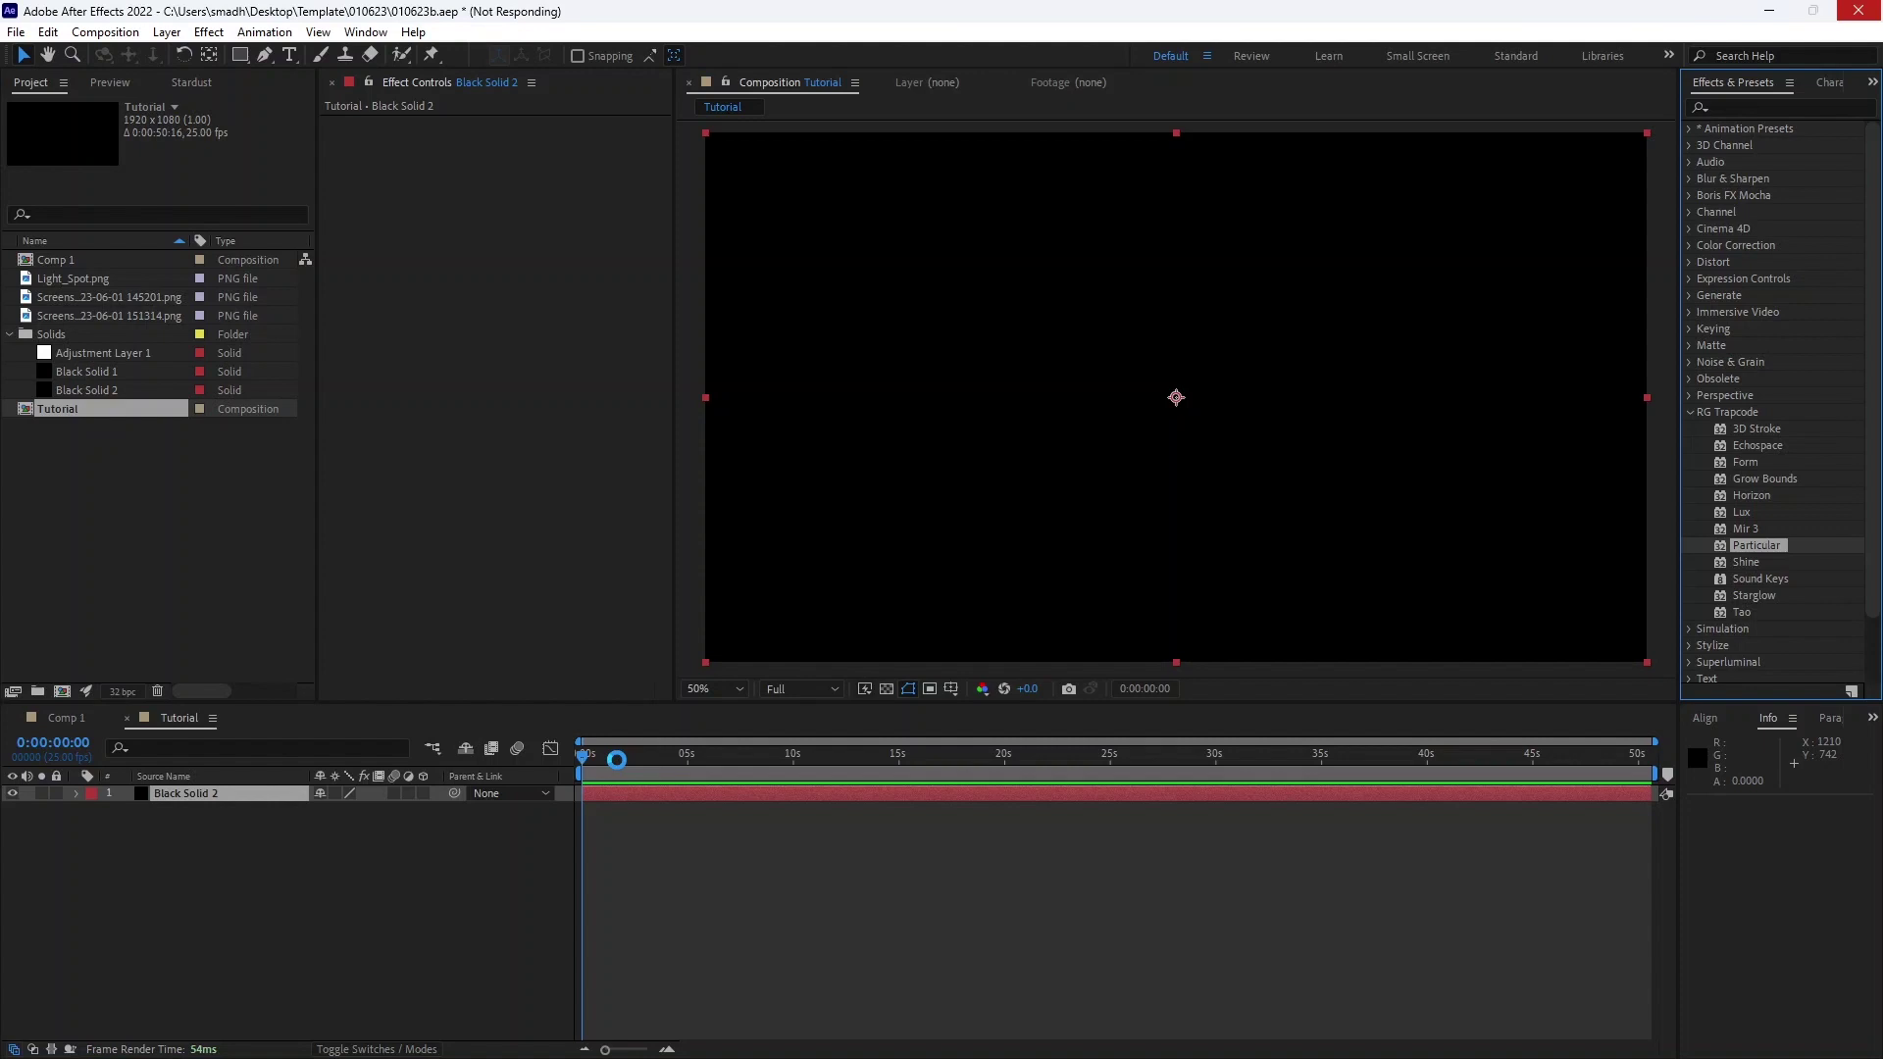
click(816, 692)
click(791, 794)
Scrub through the particle animation and start the work area at 5 seconds
drag(587, 755, 840, 758)
click(686, 756)
key(b)
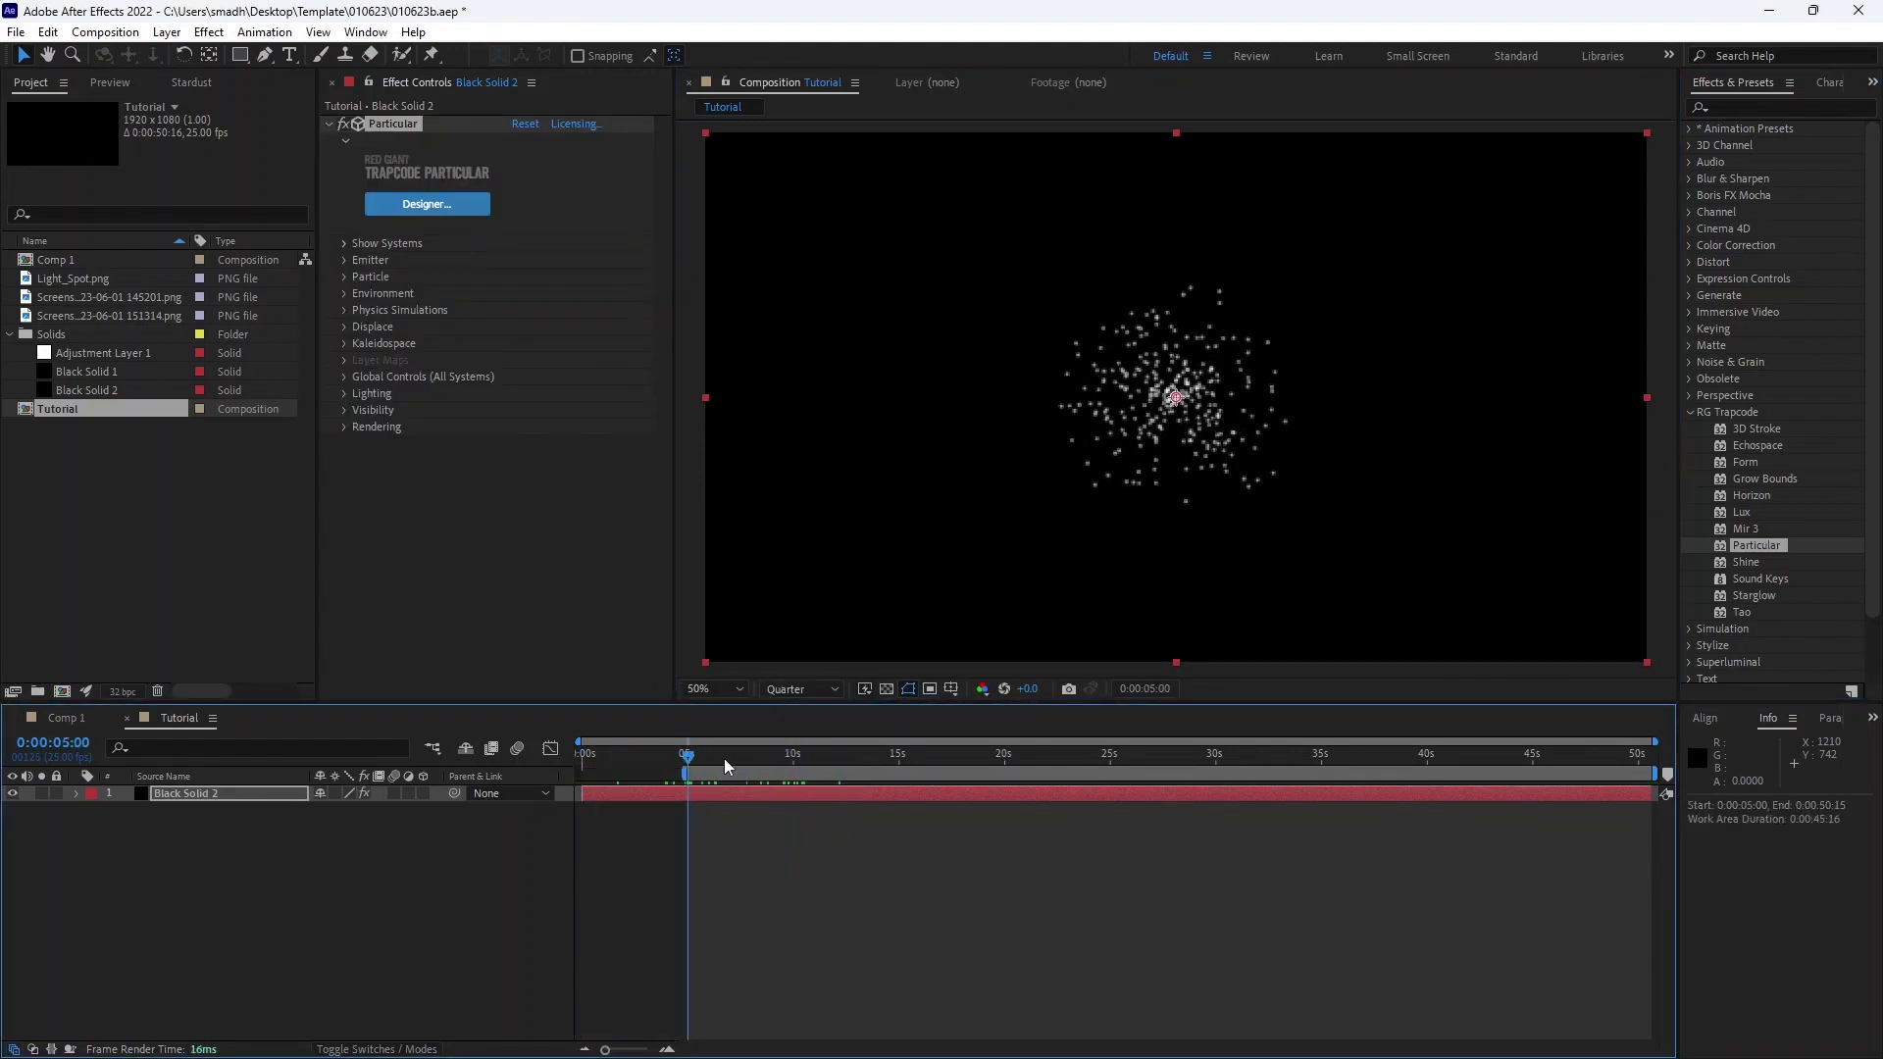
Make the Particular emitter a Box with XYZ Individual sizing and set Emitter Size X to 2000
click(340, 258)
click(551, 276)
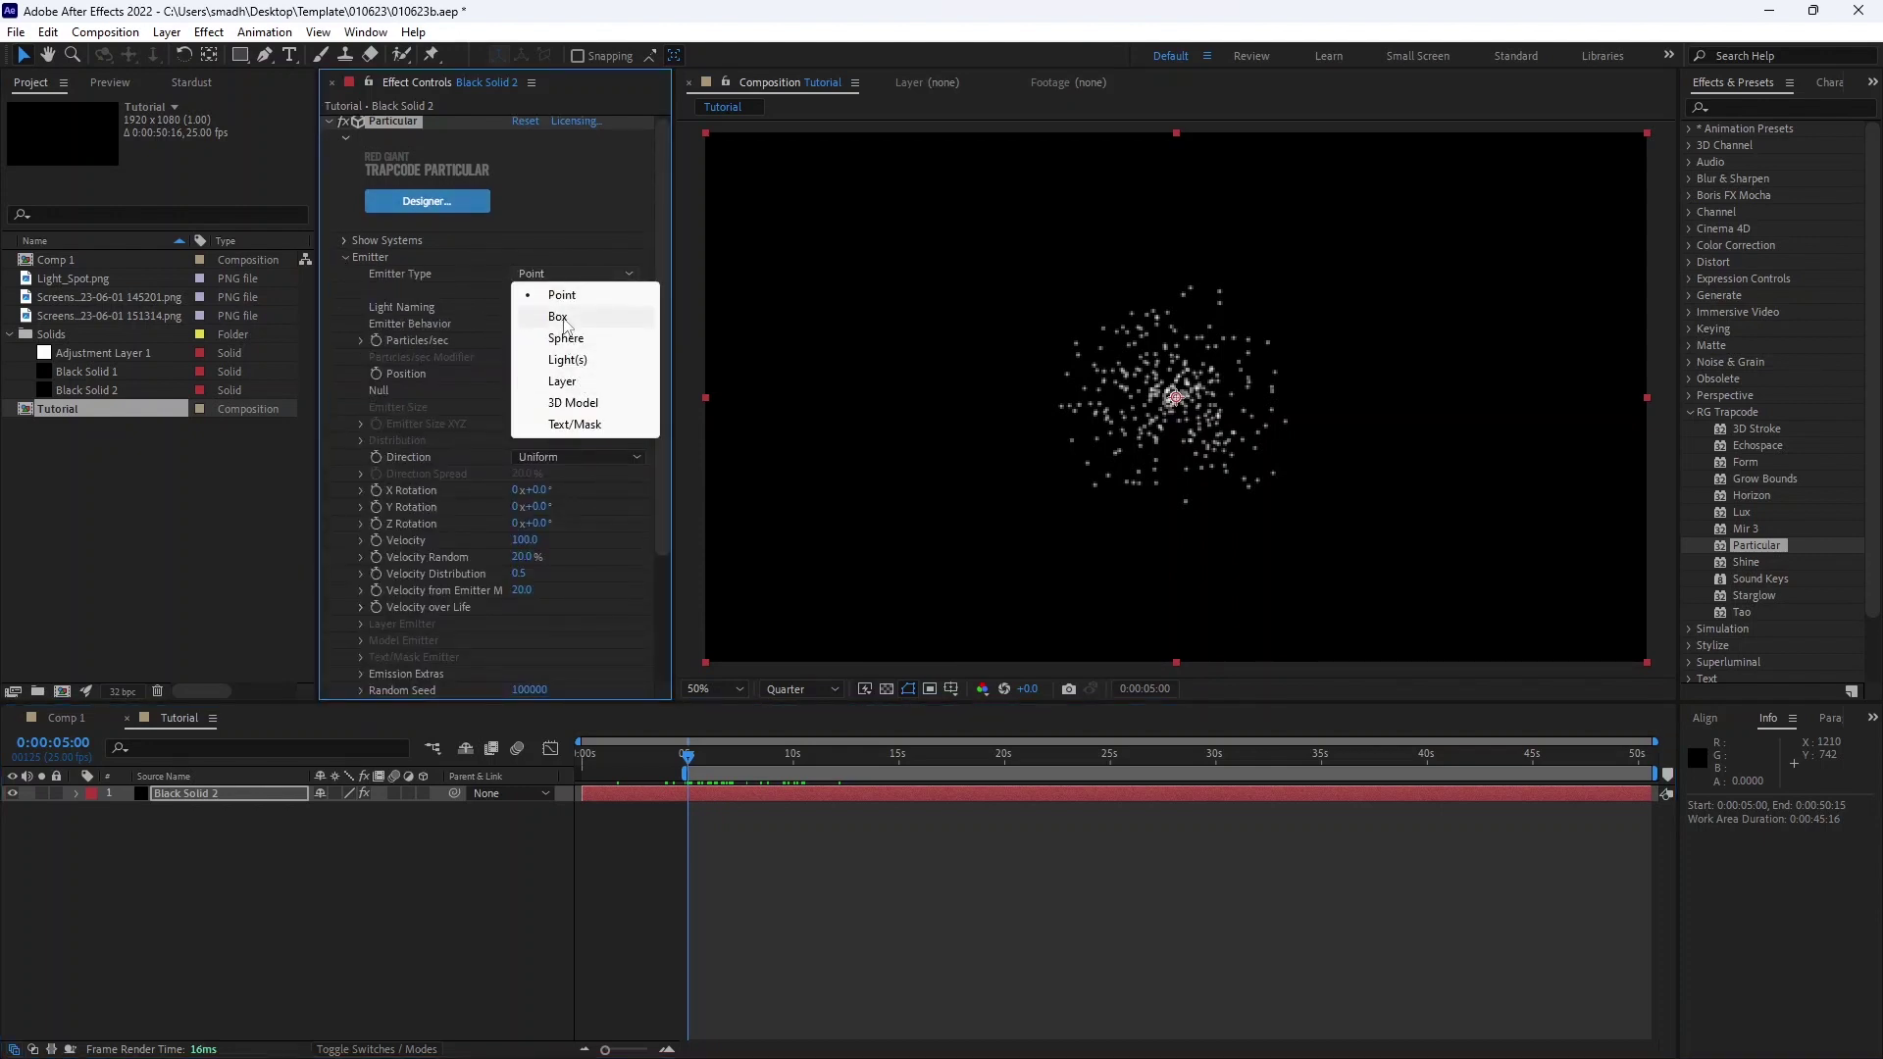
click(558, 317)
click(608, 407)
click(643, 446)
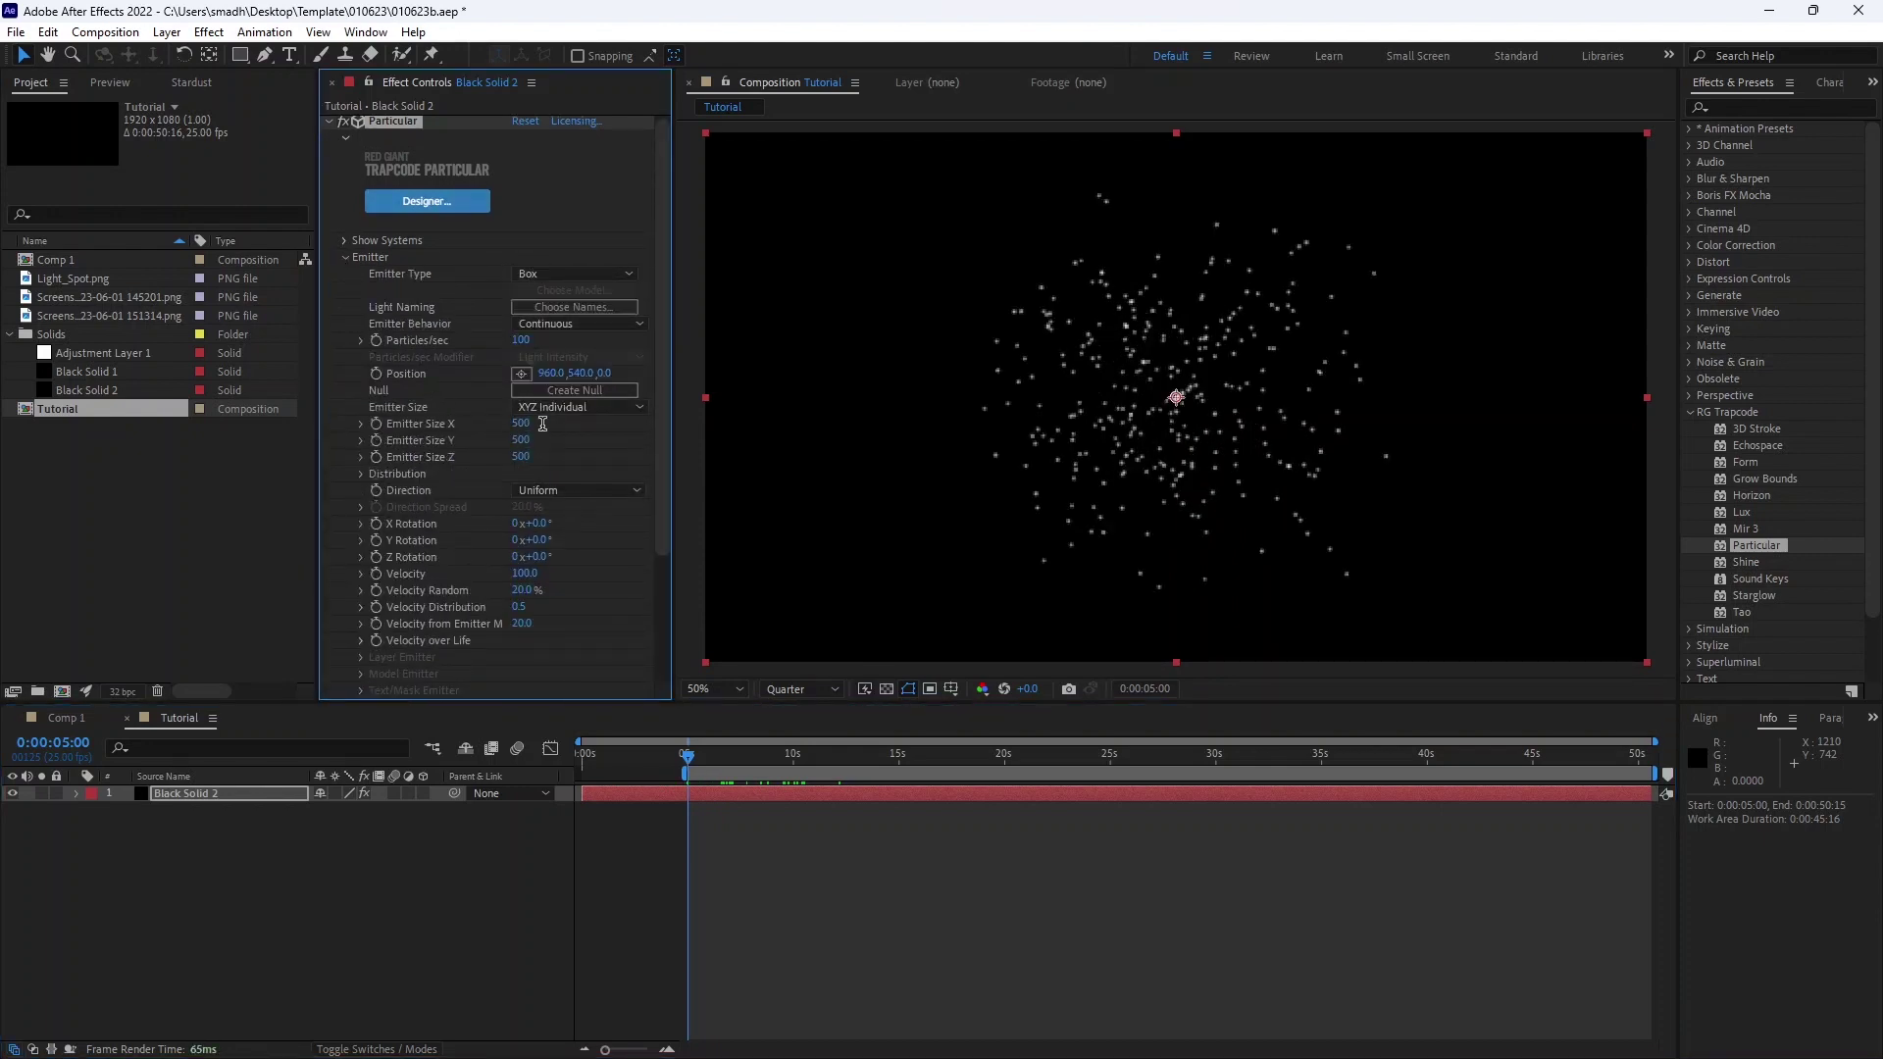
key(Return)
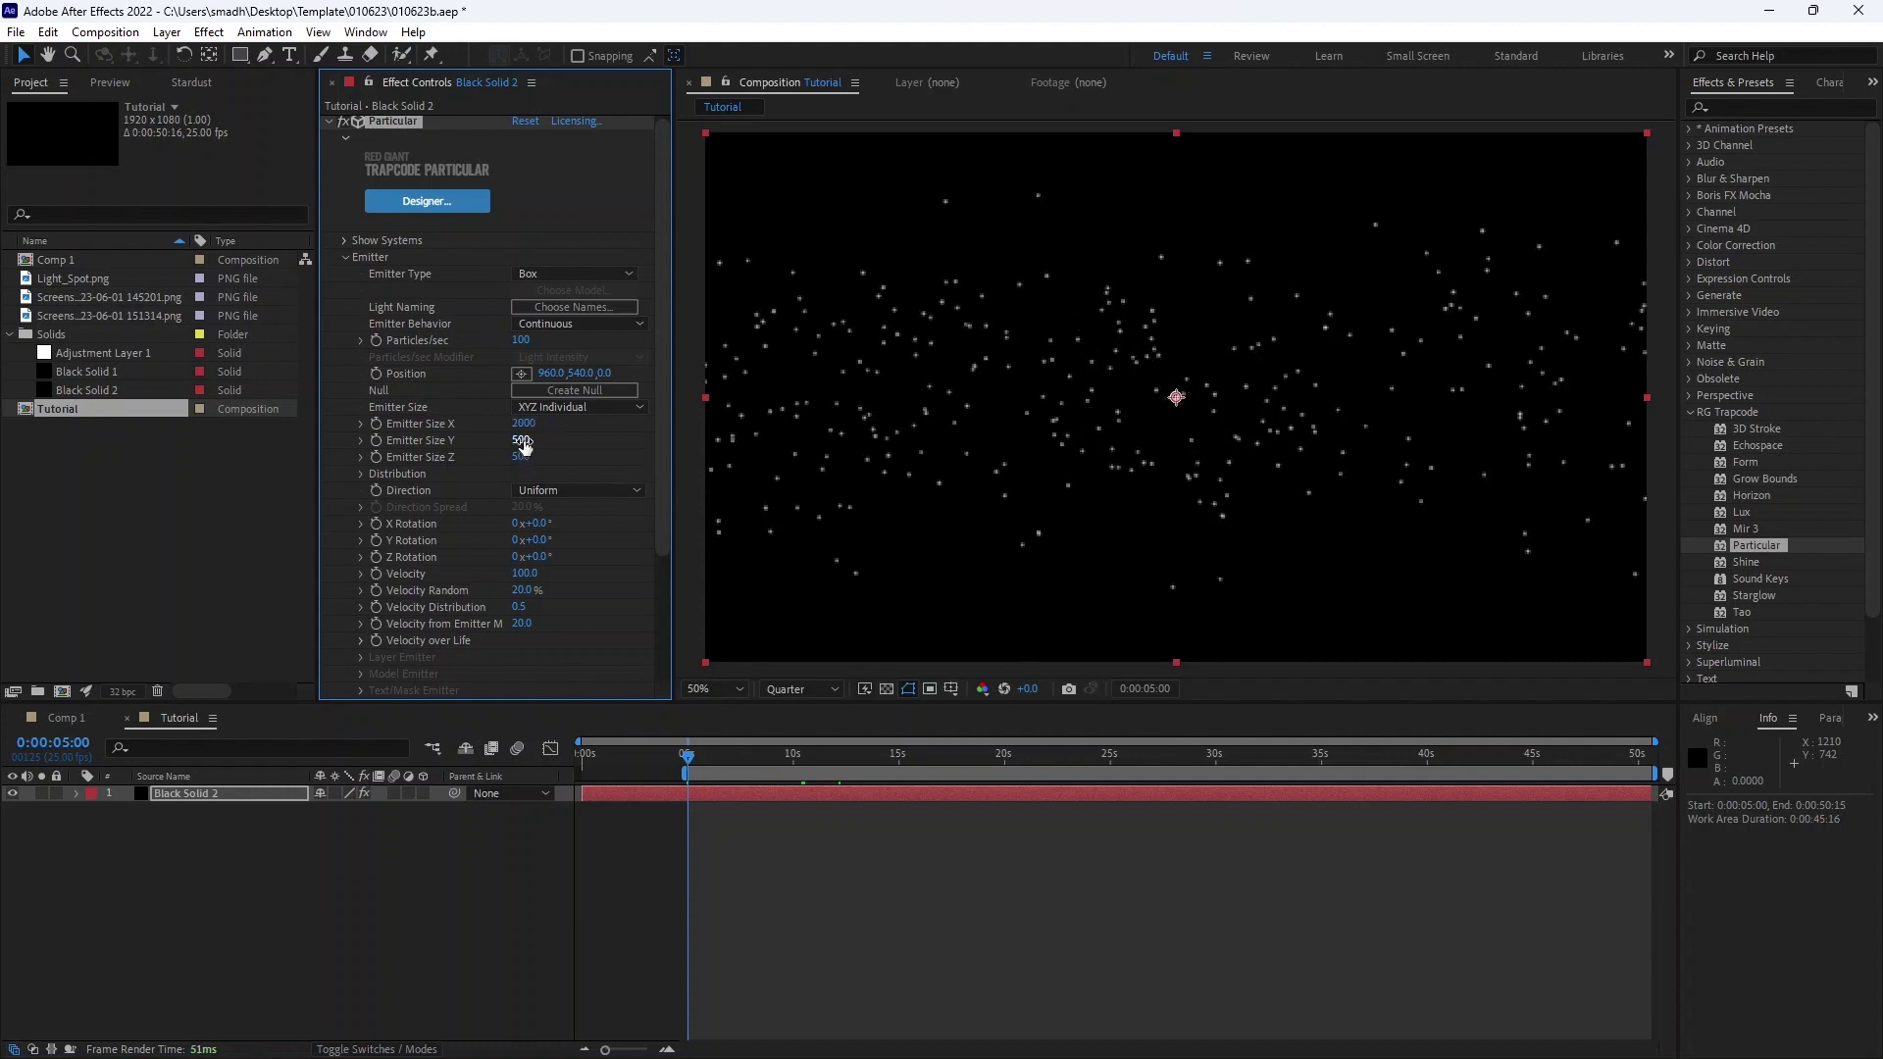
Set Emitter Size Y to 0, Emitter Size Z to 2000 and the emitter's Velocity to 0
click(521, 441)
text(0)
key(Return)
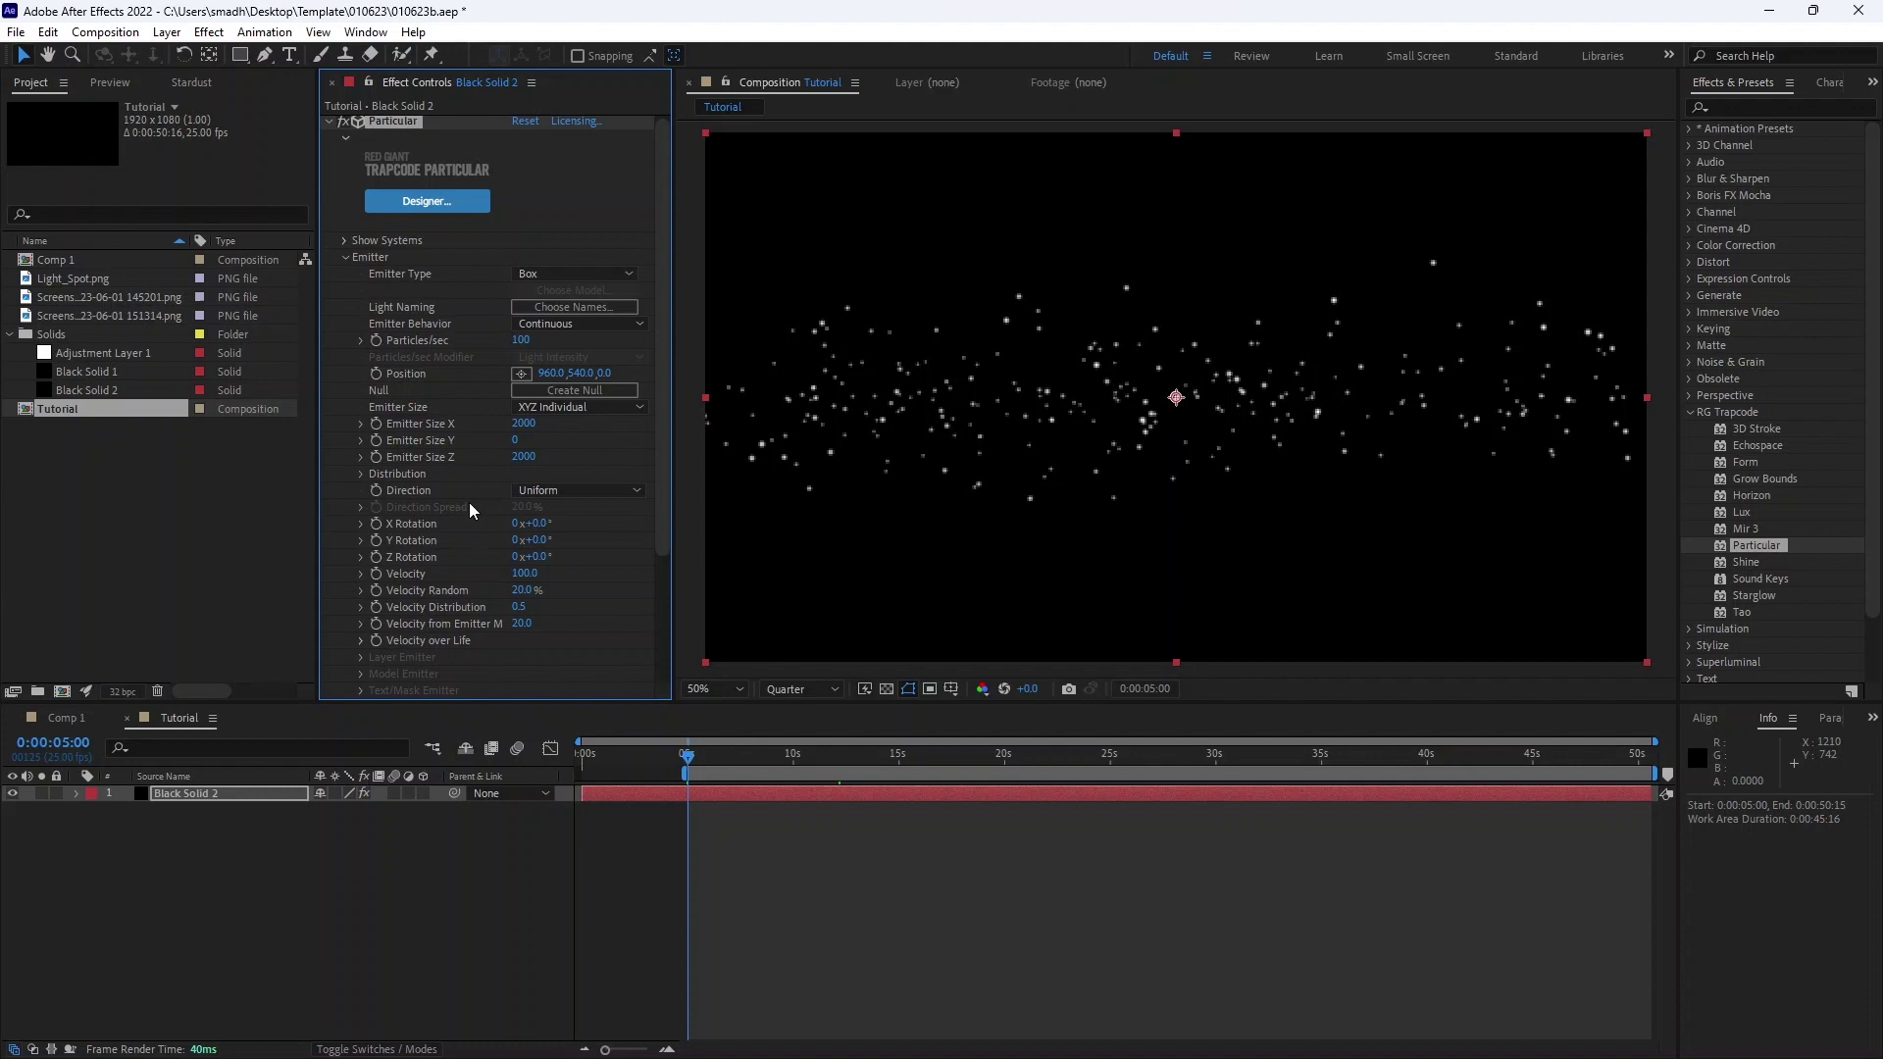
scroll(469, 503, down, 1)
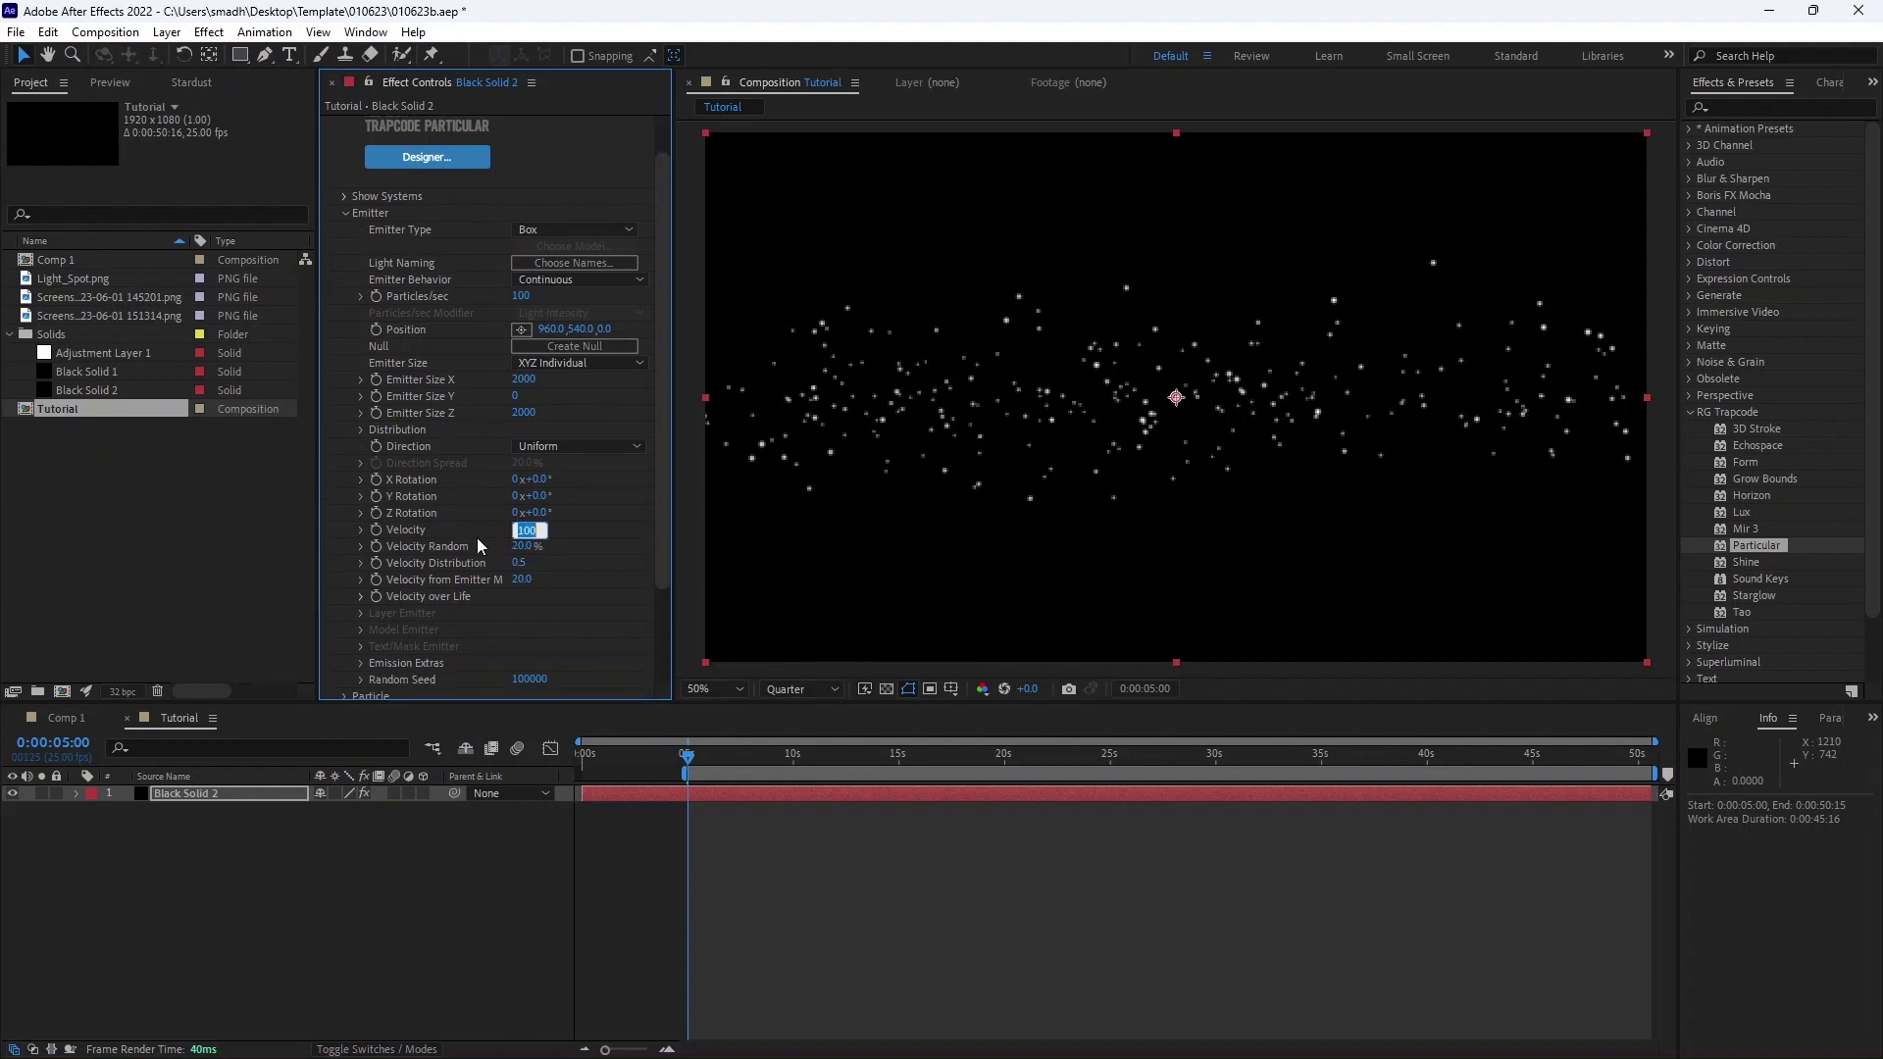
text(0)
key(Return)
Add a two-node camera with the 50mm preset and orbit it to look down on the particle plane
right_click(189, 834)
mouse_move(232, 580)
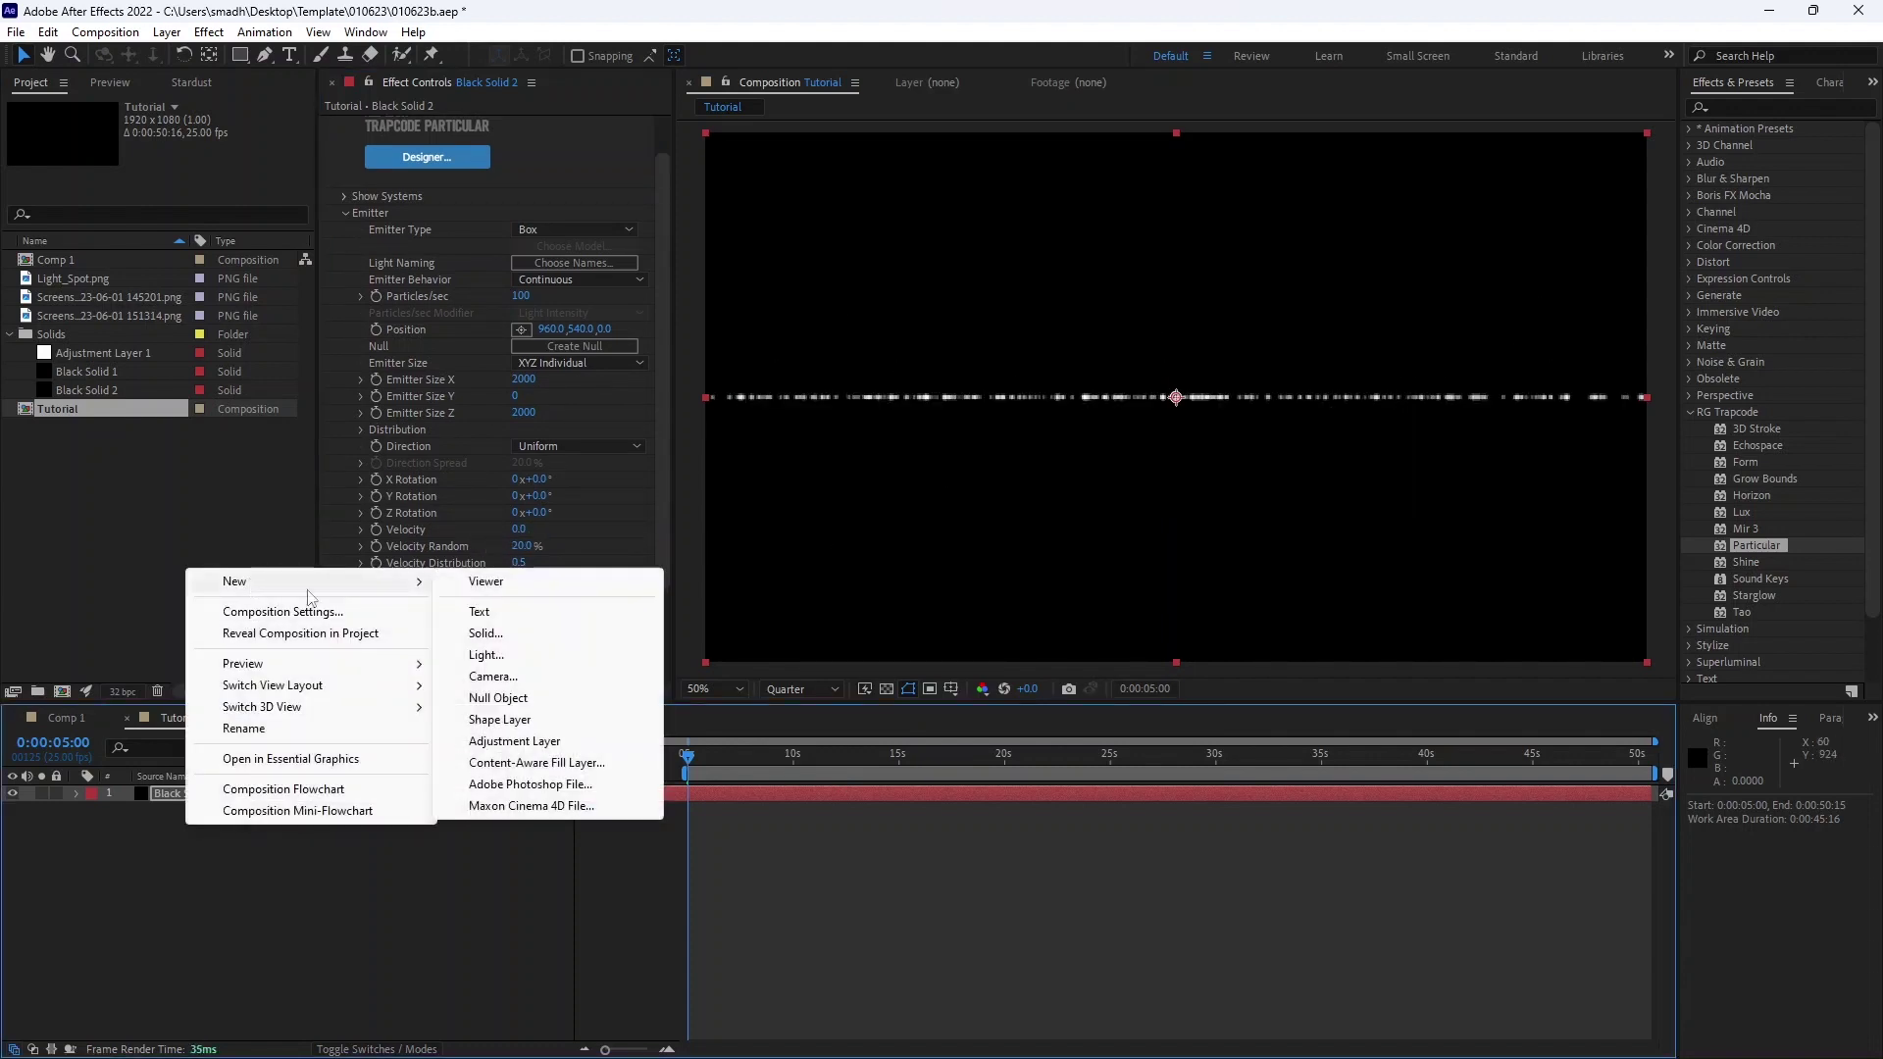
click(480, 659)
click(495, 338)
click(461, 491)
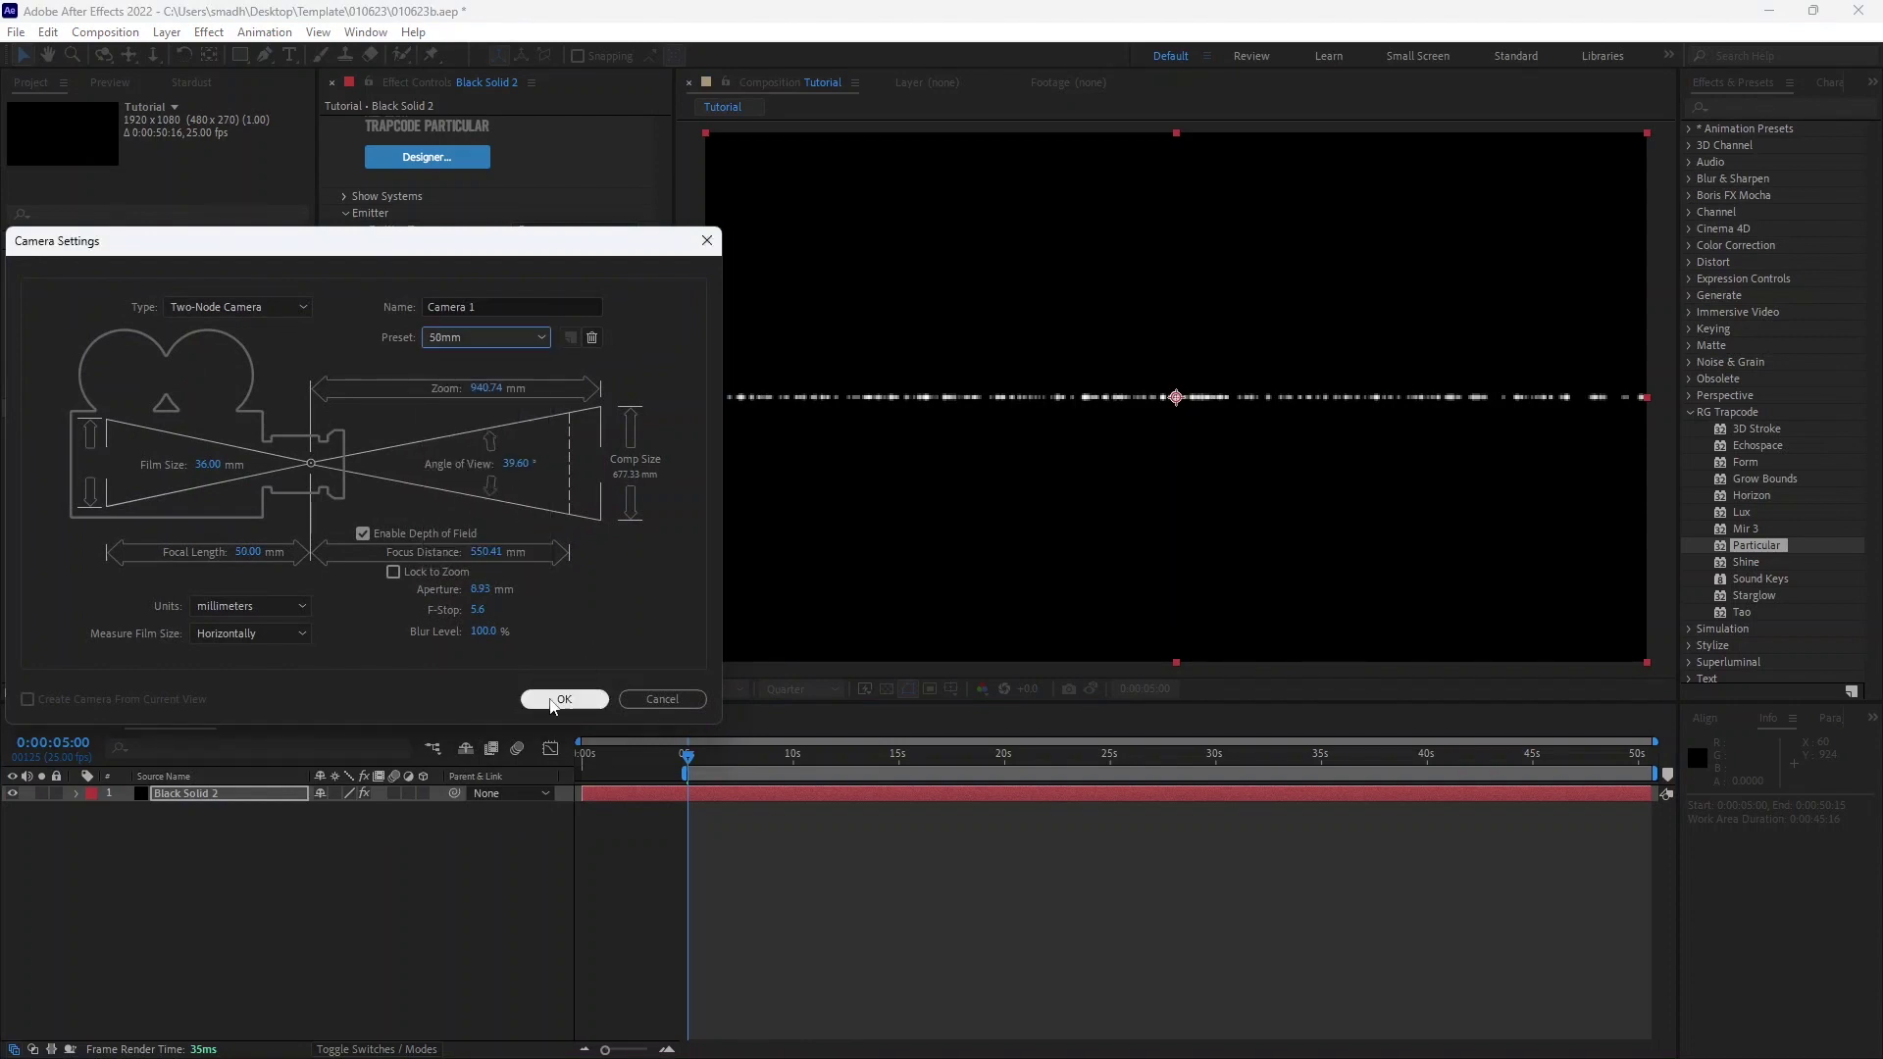
click(563, 699)
mouse_move(1202, 431)
mouse_down()
mouse_move(1164, 432)
mouse_move(1198, 462)
mouse_move(1210, 432)
mouse_up()
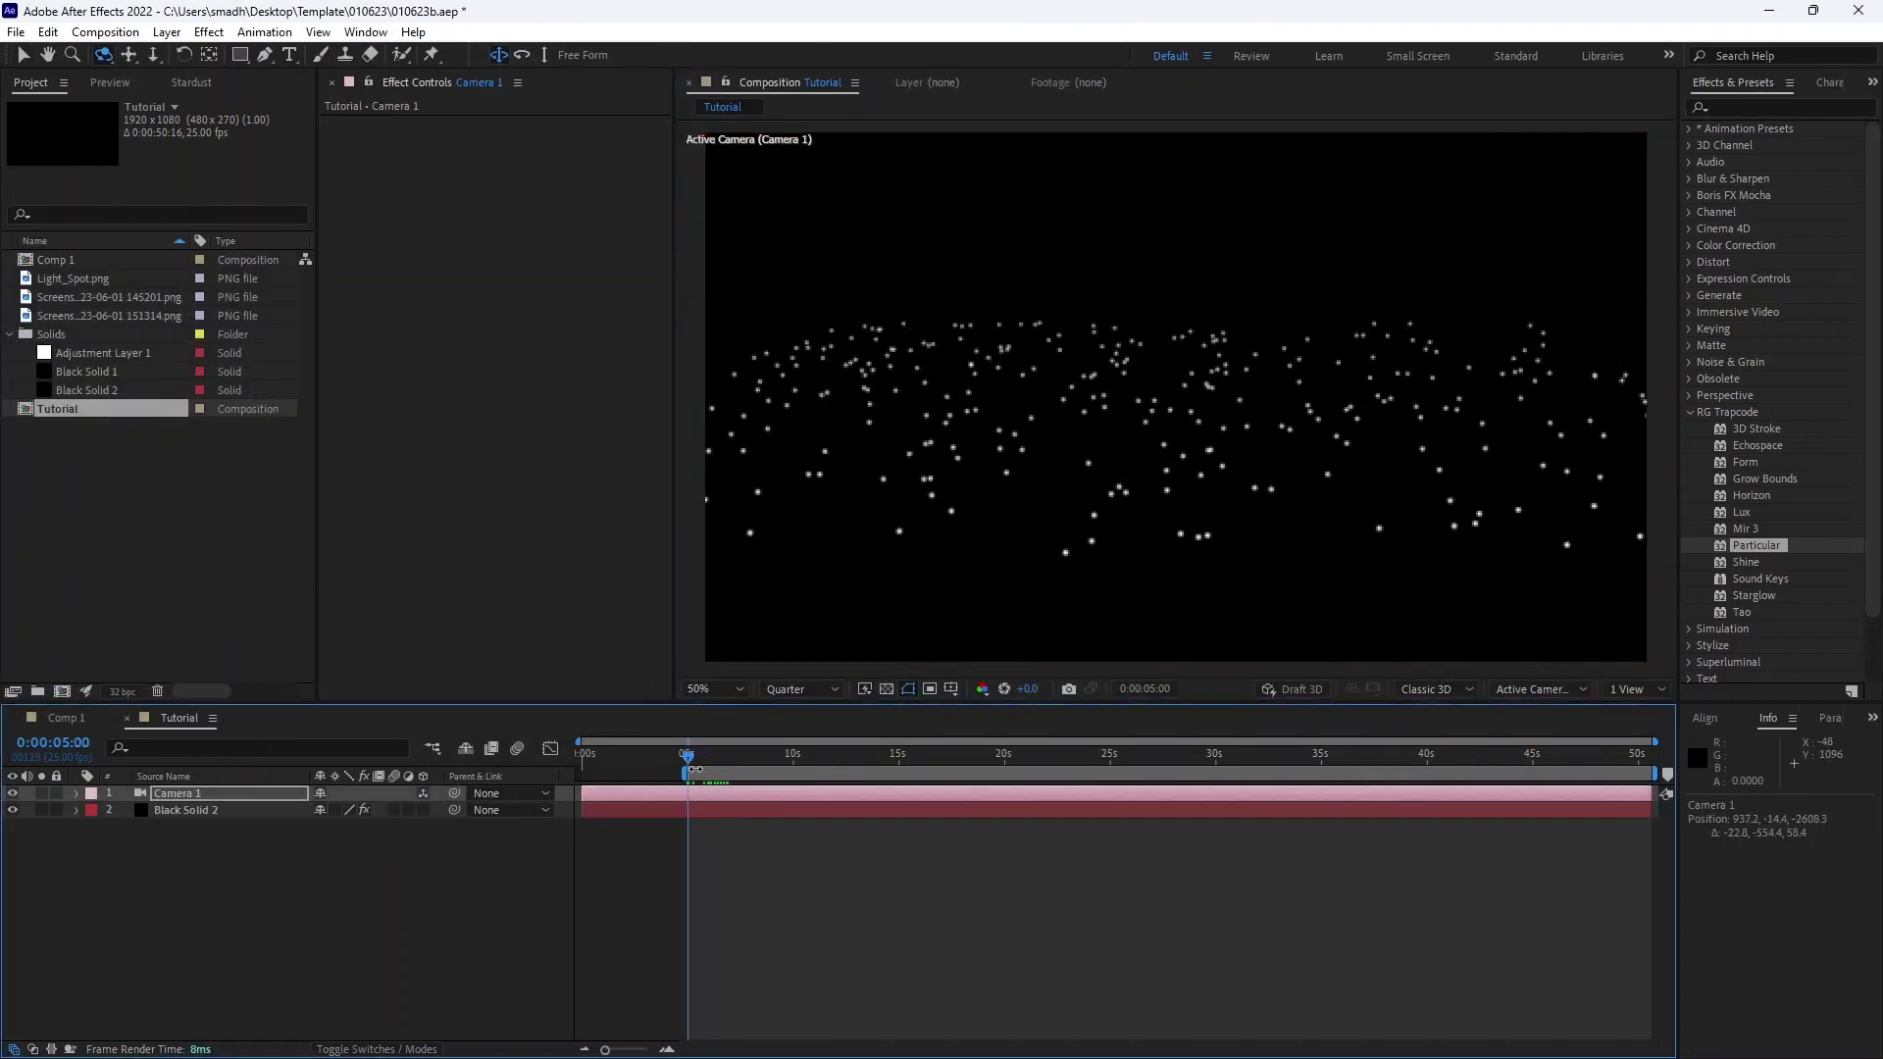
Set the solid's particle Life to 4 seconds, Sphere Feather to 100% and Size to 2
click(699, 810)
scroll(447, 441, down, 1)
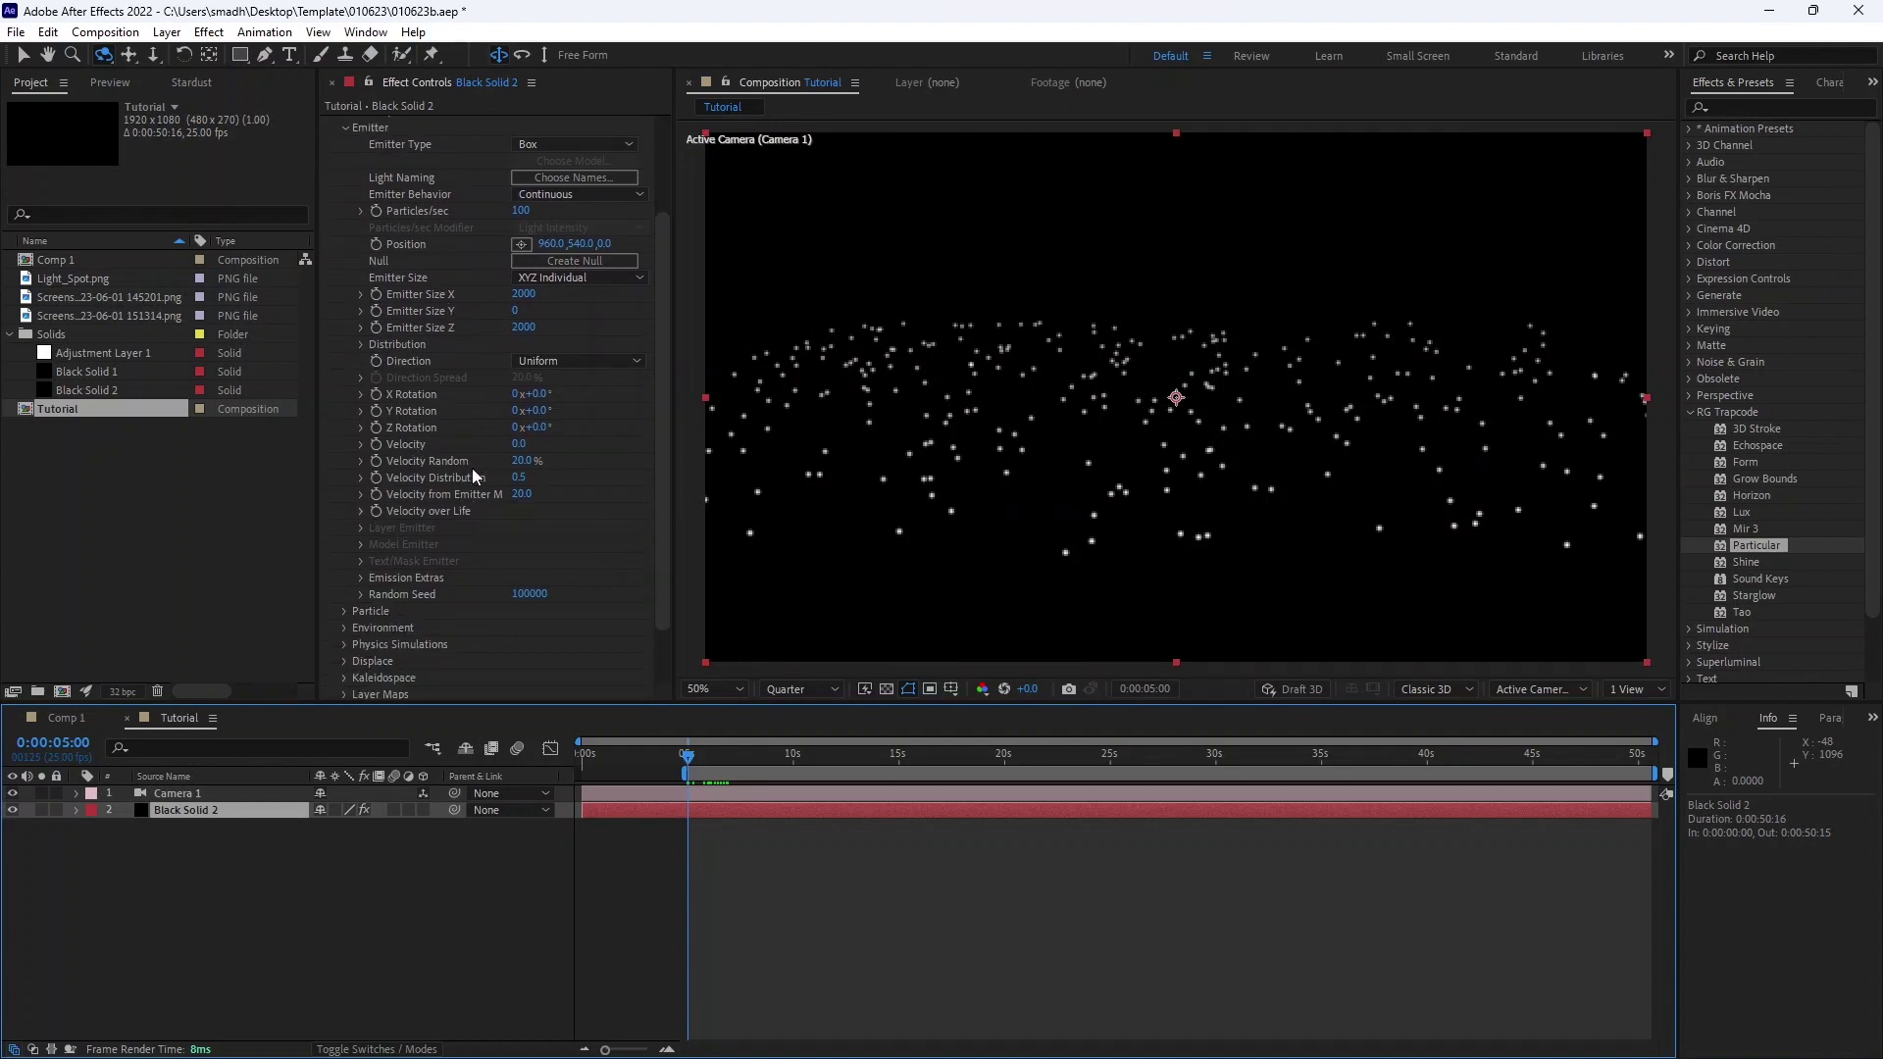
scroll(472, 478, down, 2)
click(344, 540)
scroll(440, 451, down, 7)
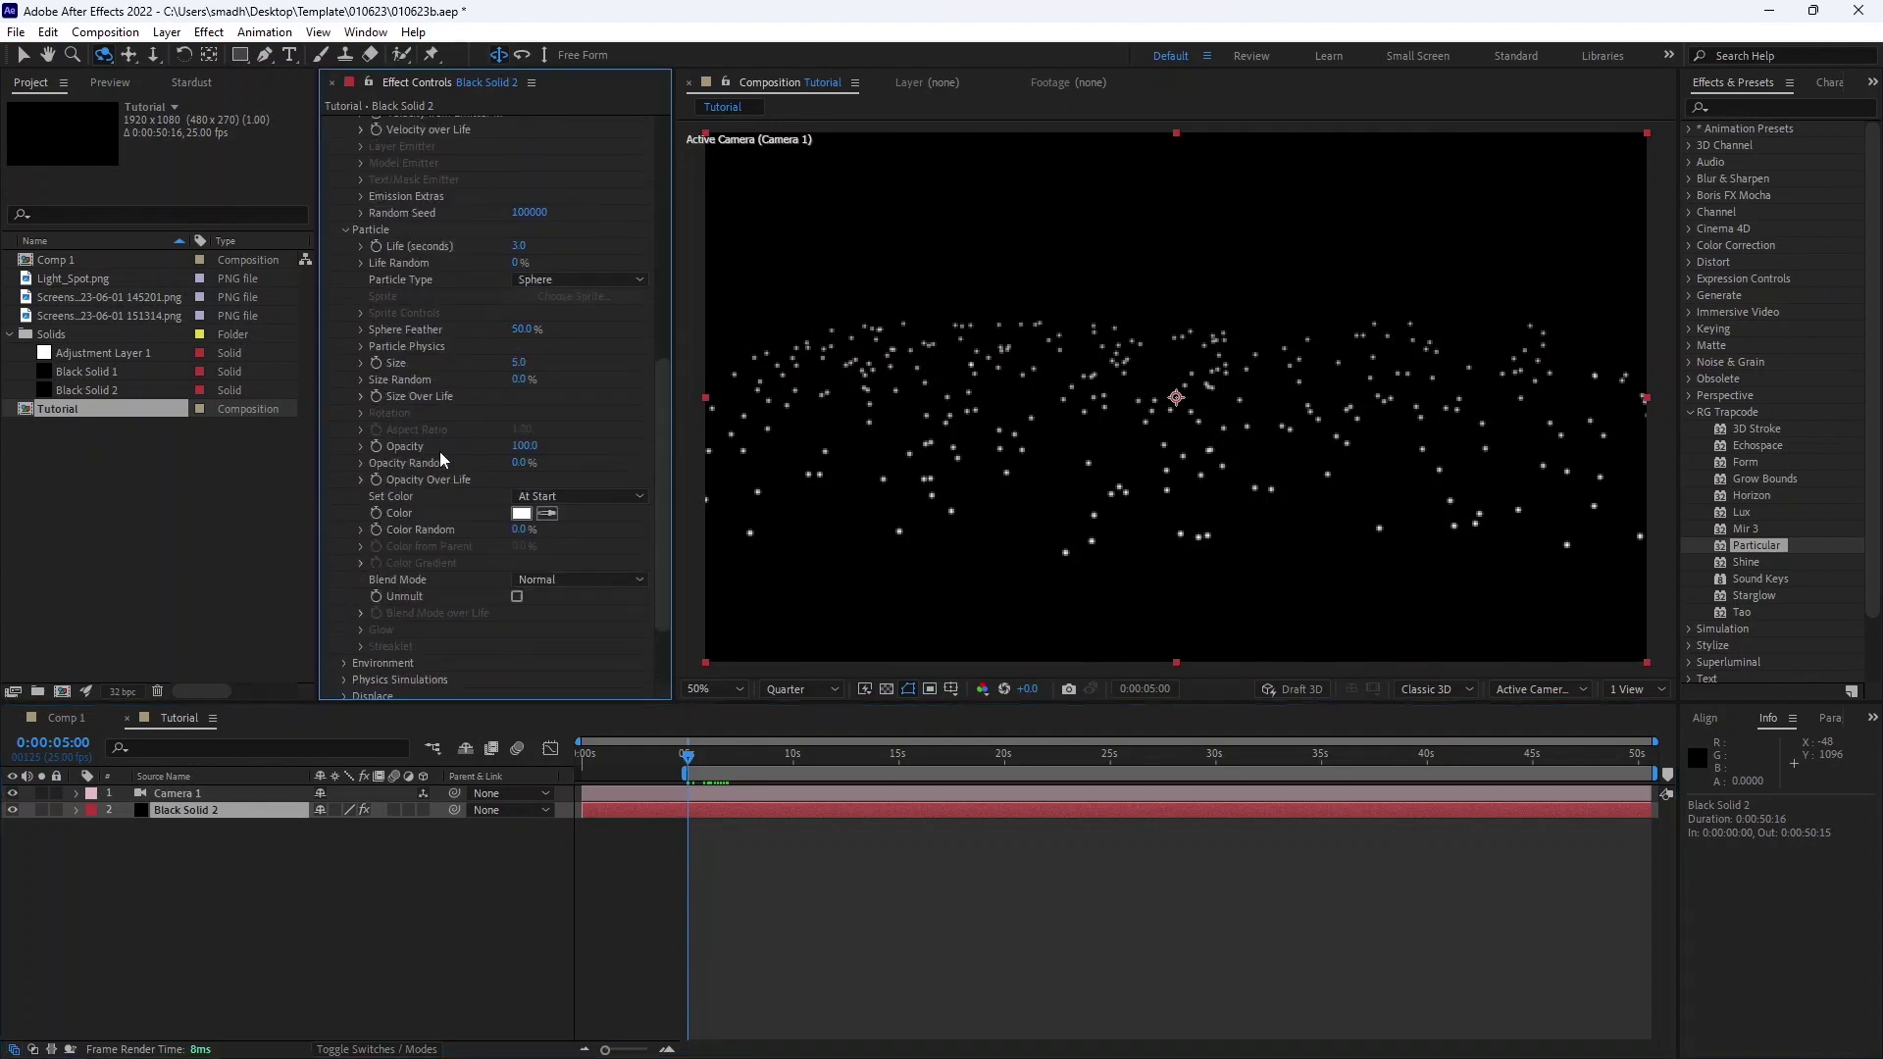
scroll(440, 451, up, 2)
click(519, 334)
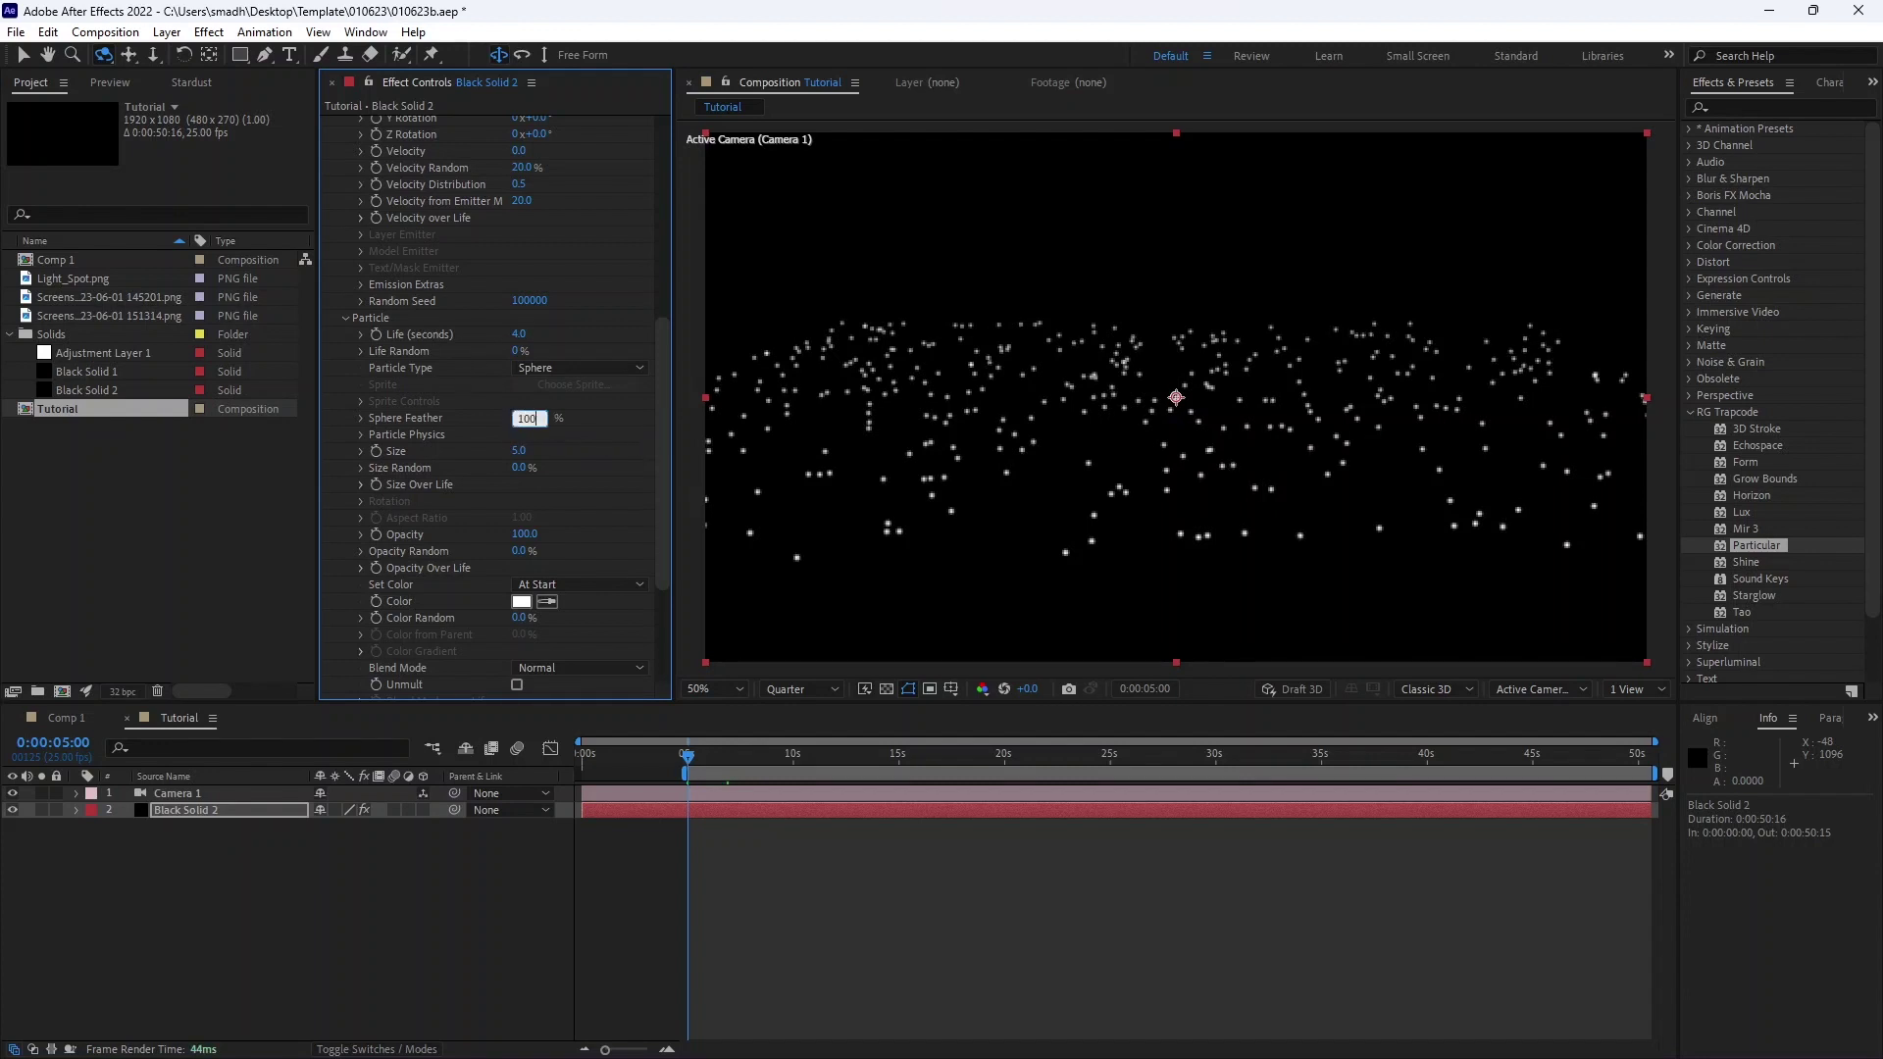
click(515, 452)
text(2)
key(Return)
Set the particle Opacity to 60 with 49% Opacity Random and give the particles a muted blue color
scroll(482, 477, up, 8)
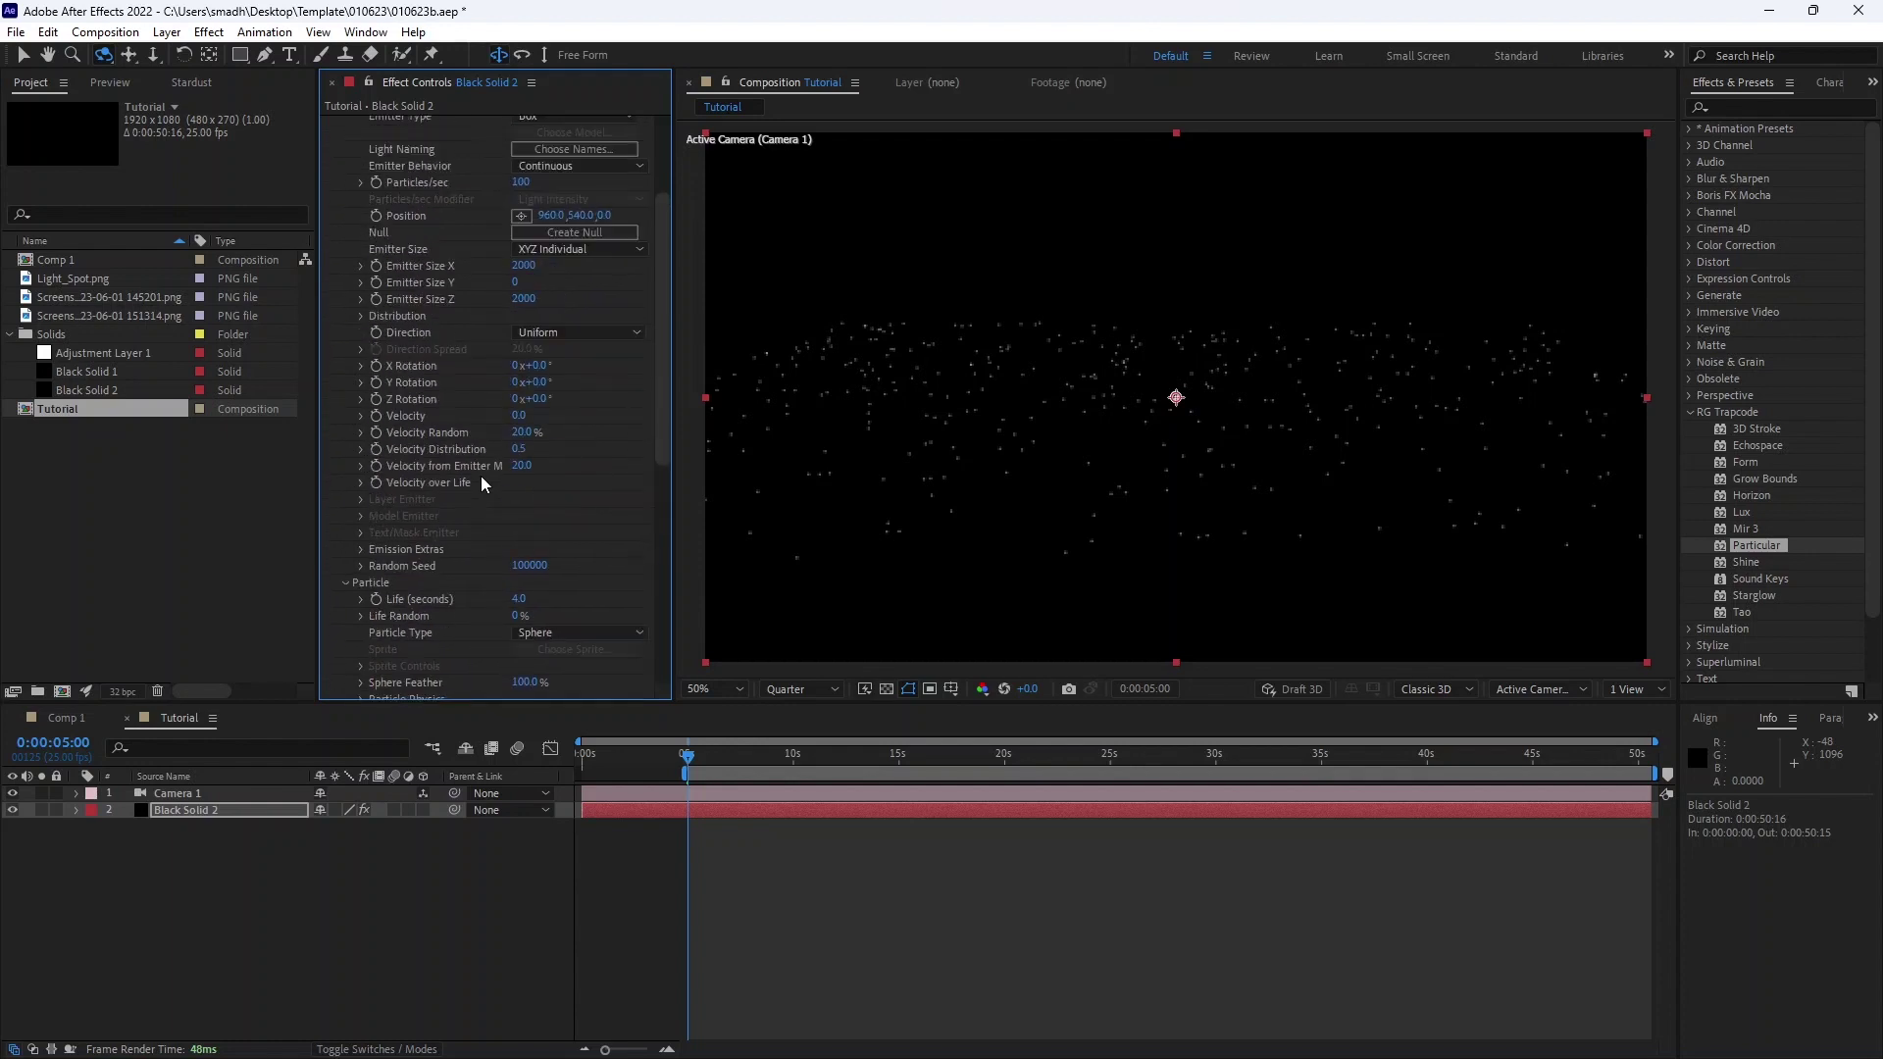
scroll(473, 500, down, 10)
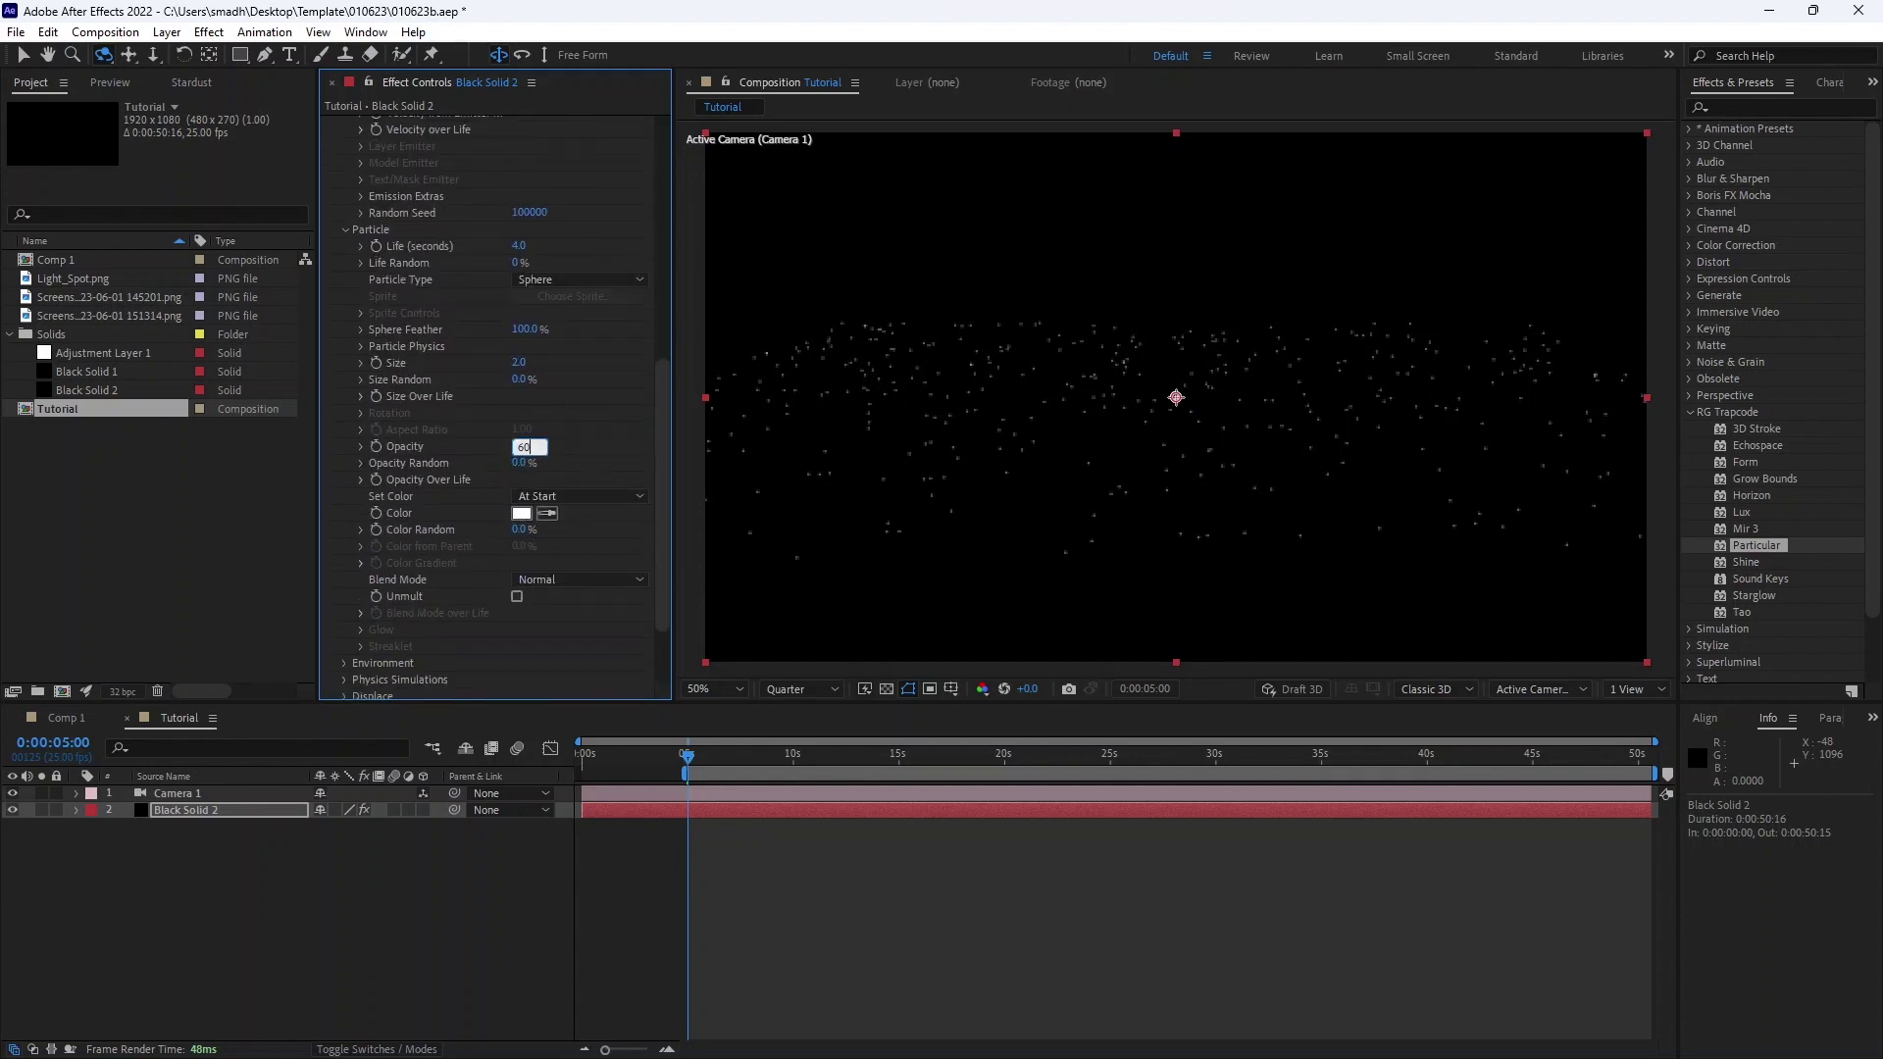
click(520, 512)
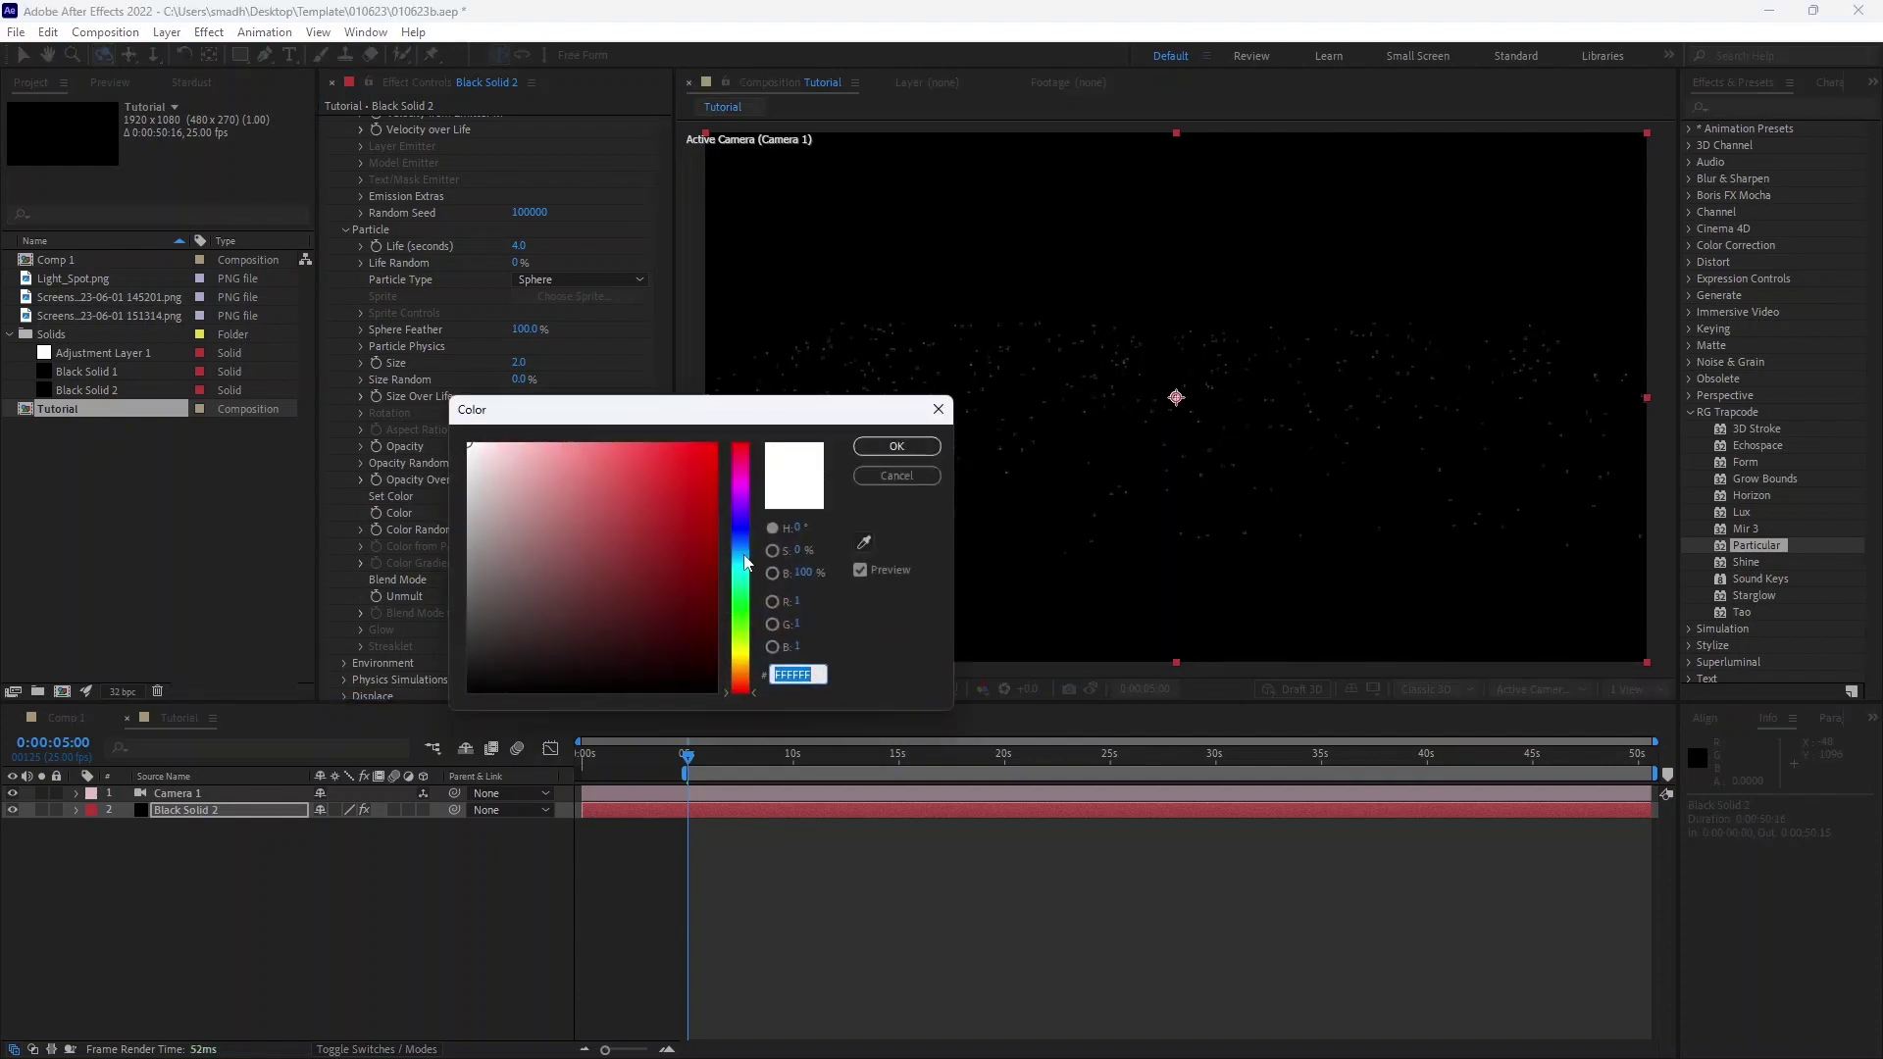
click(572, 598)
click(875, 451)
Set the Displace group's Drift Z to -104 and preview the particle motion from 5 seconds
scroll(346, 559, down, 3)
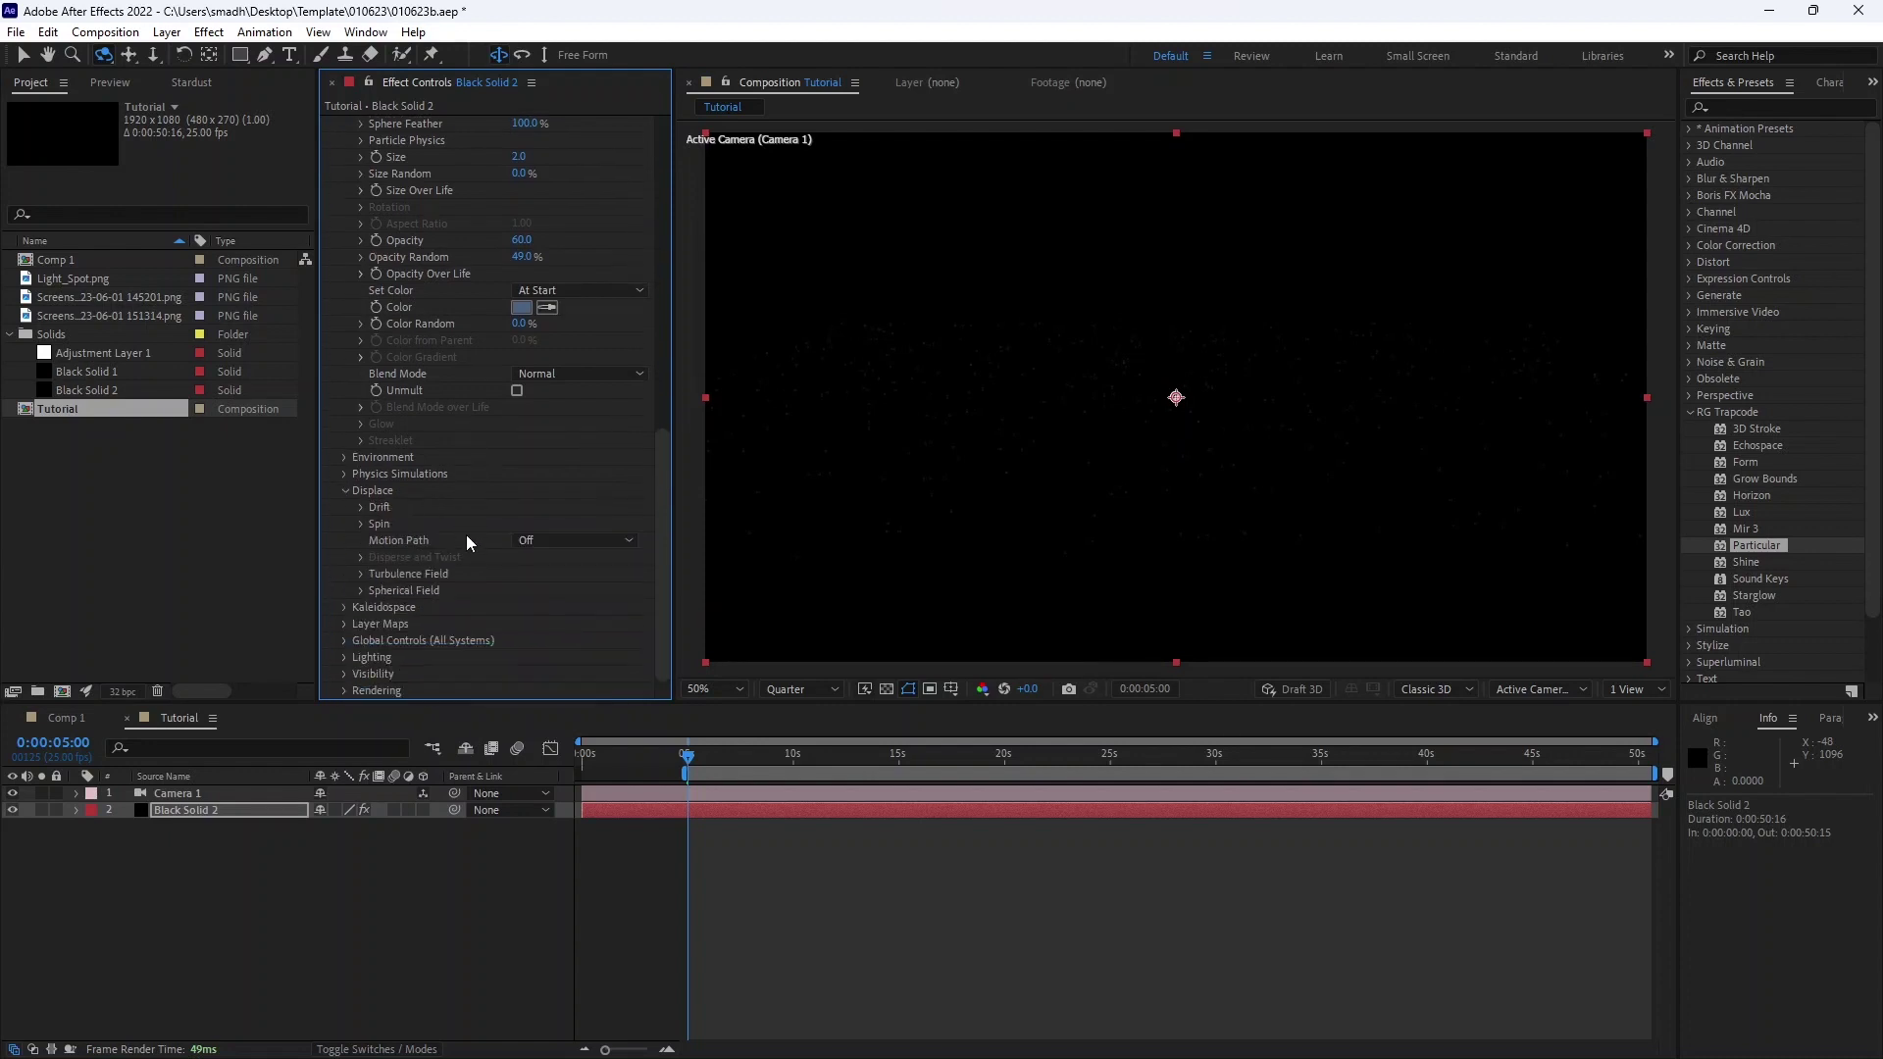
click(362, 507)
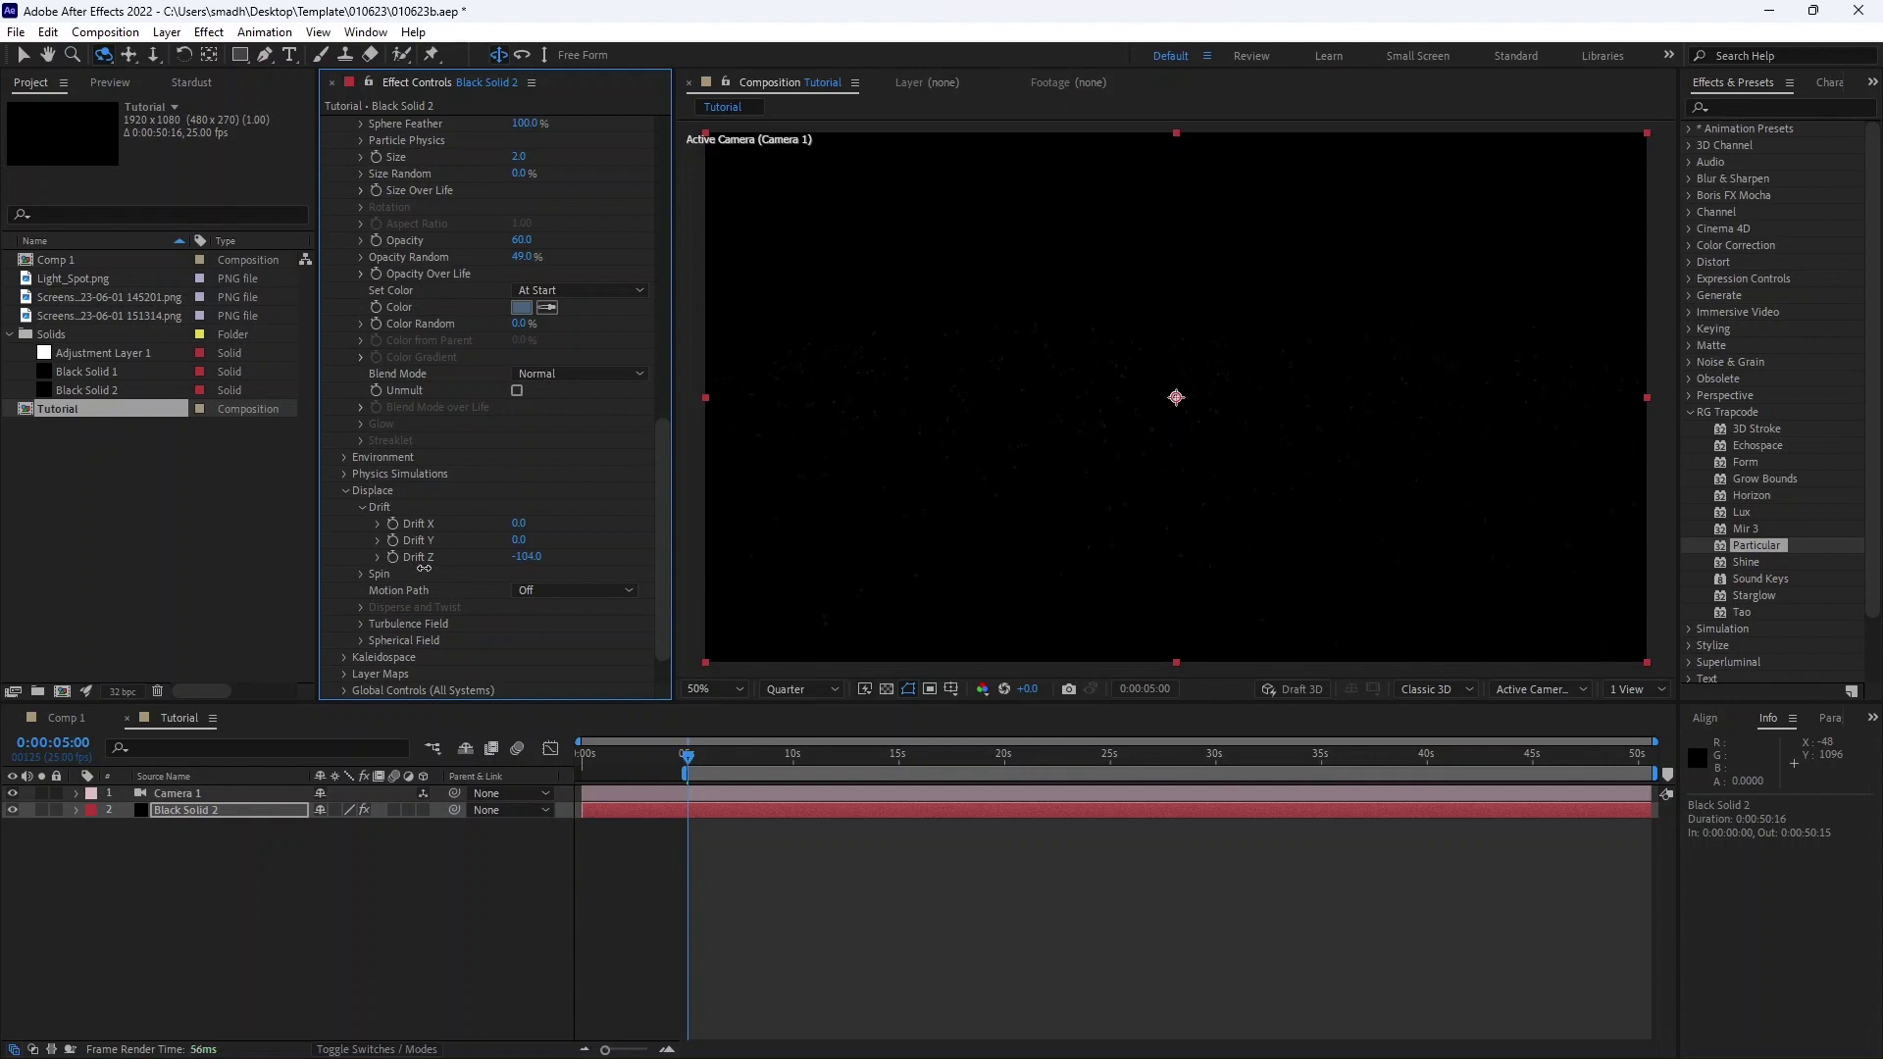
key(space)
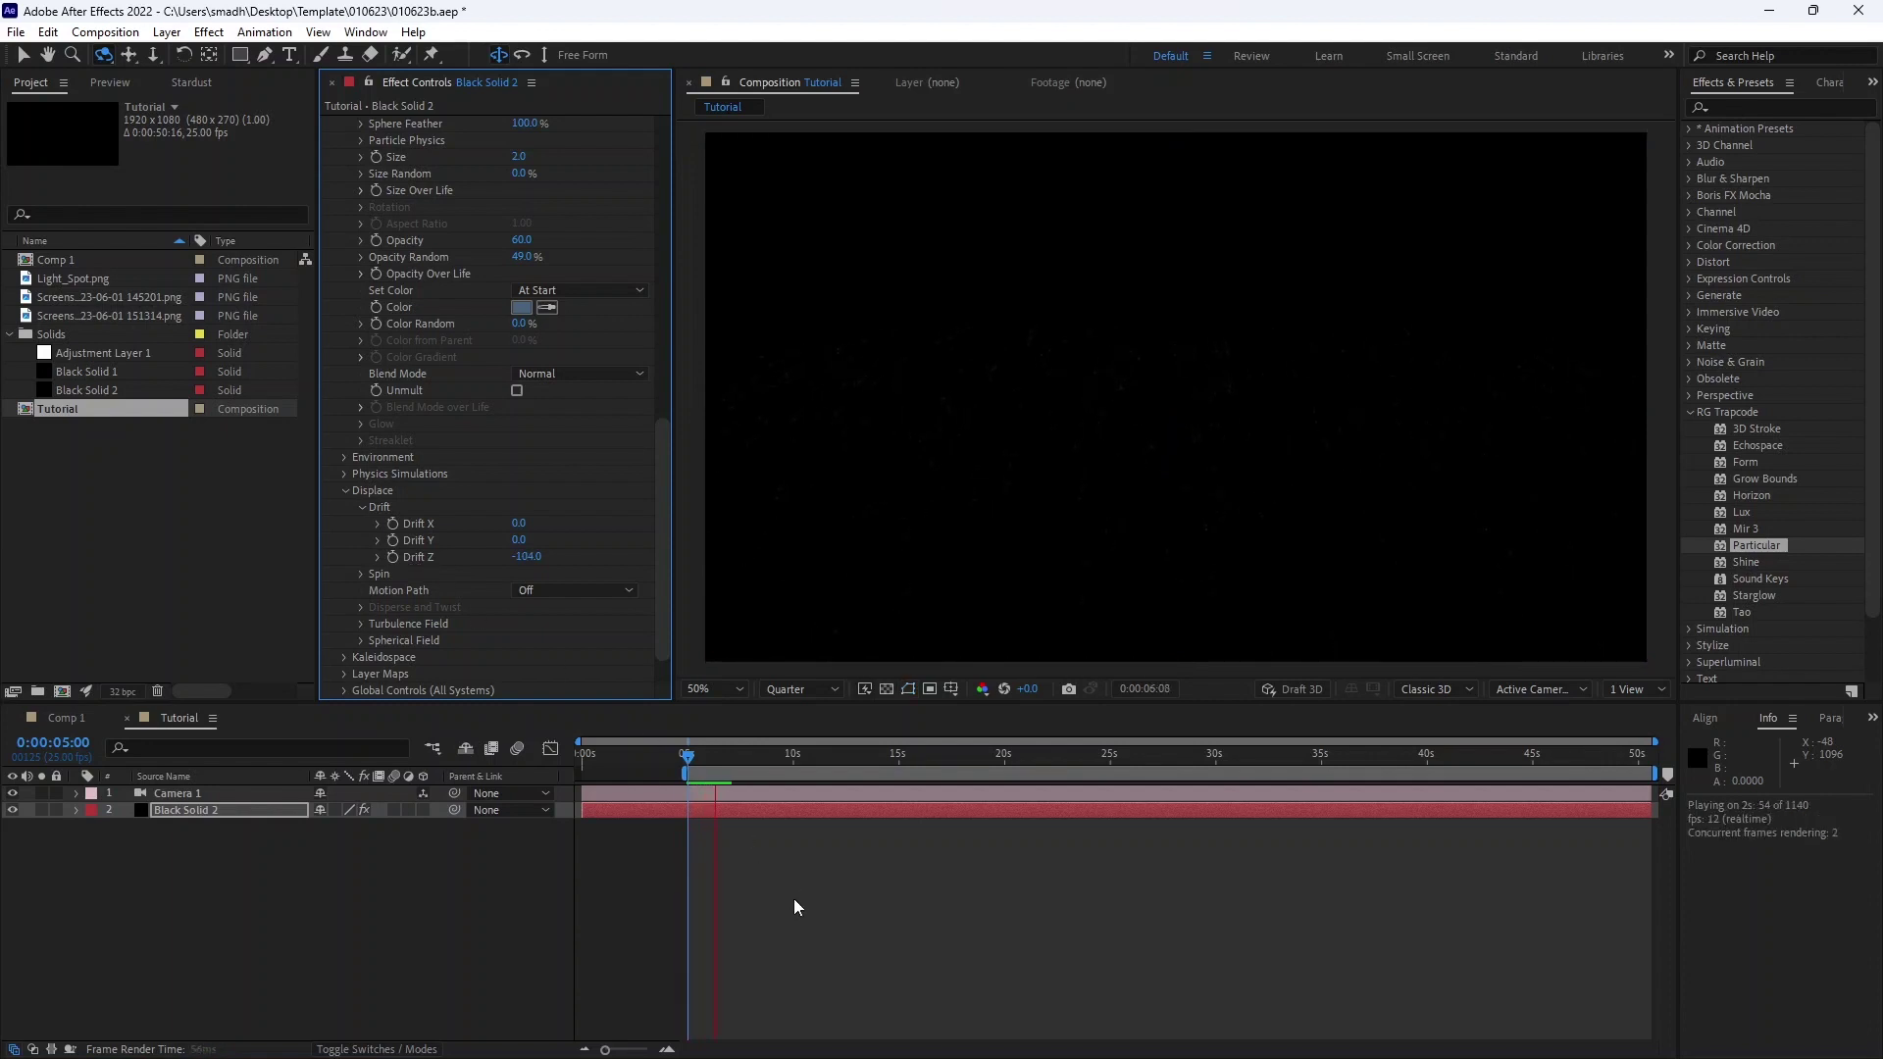
click(687, 770)
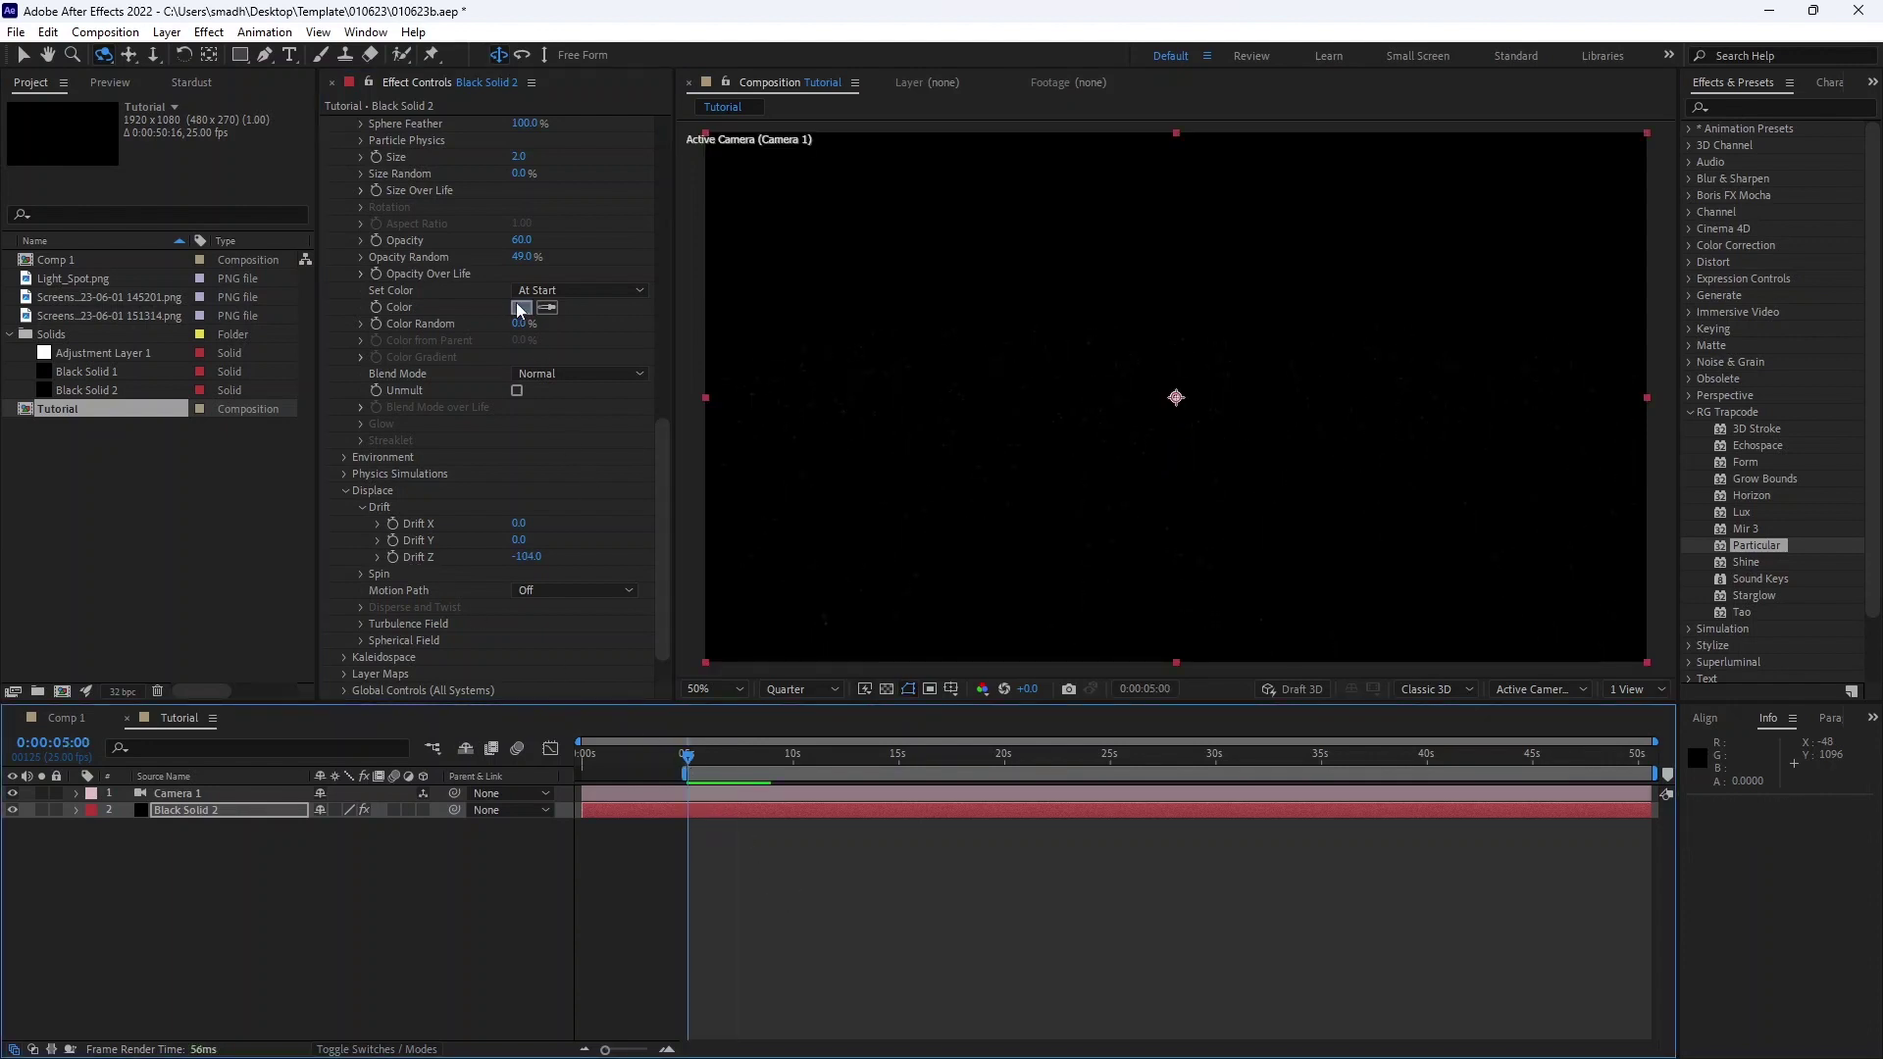
Set the particle Blend Mode to Screen and the emitter's Particles/sec to 2000
click(578, 373)
click(555, 419)
scroll(427, 416, up, 10)
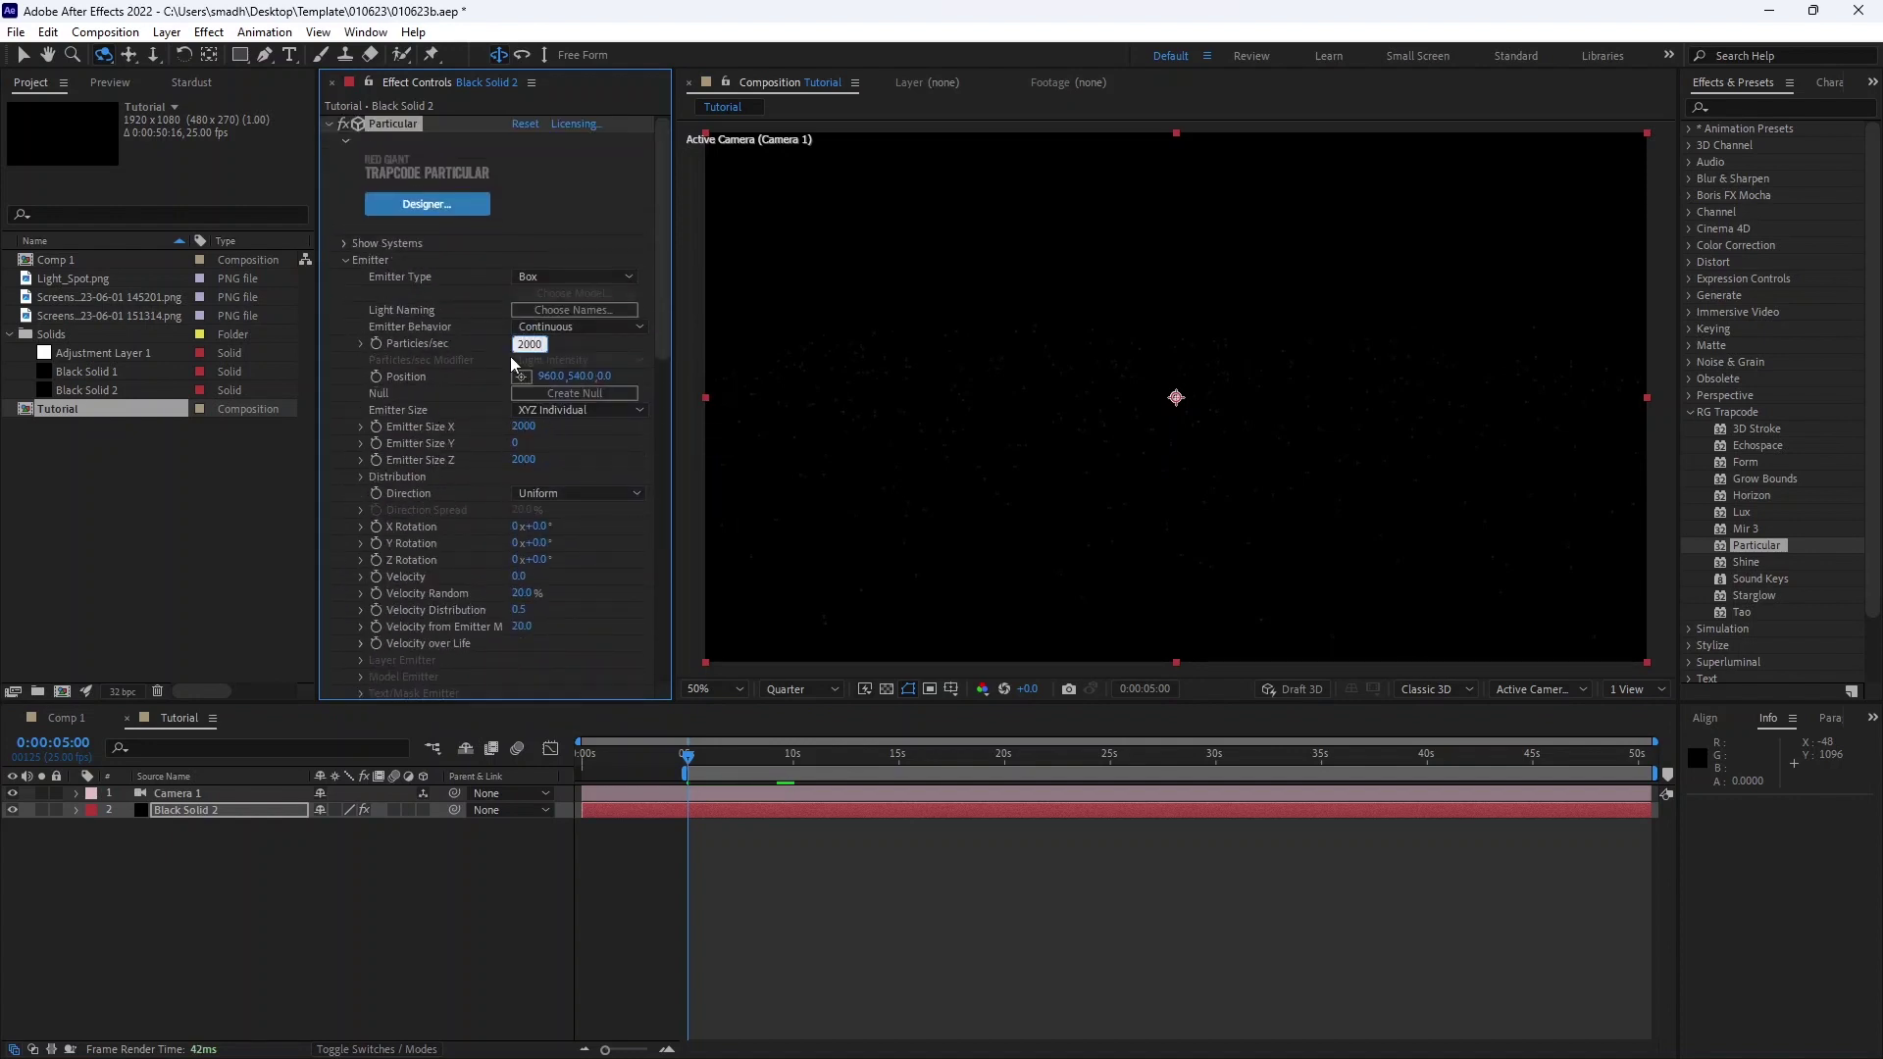
Change the particle color to white and briefly preview the result
scroll(471, 475, down, 15)
click(520, 498)
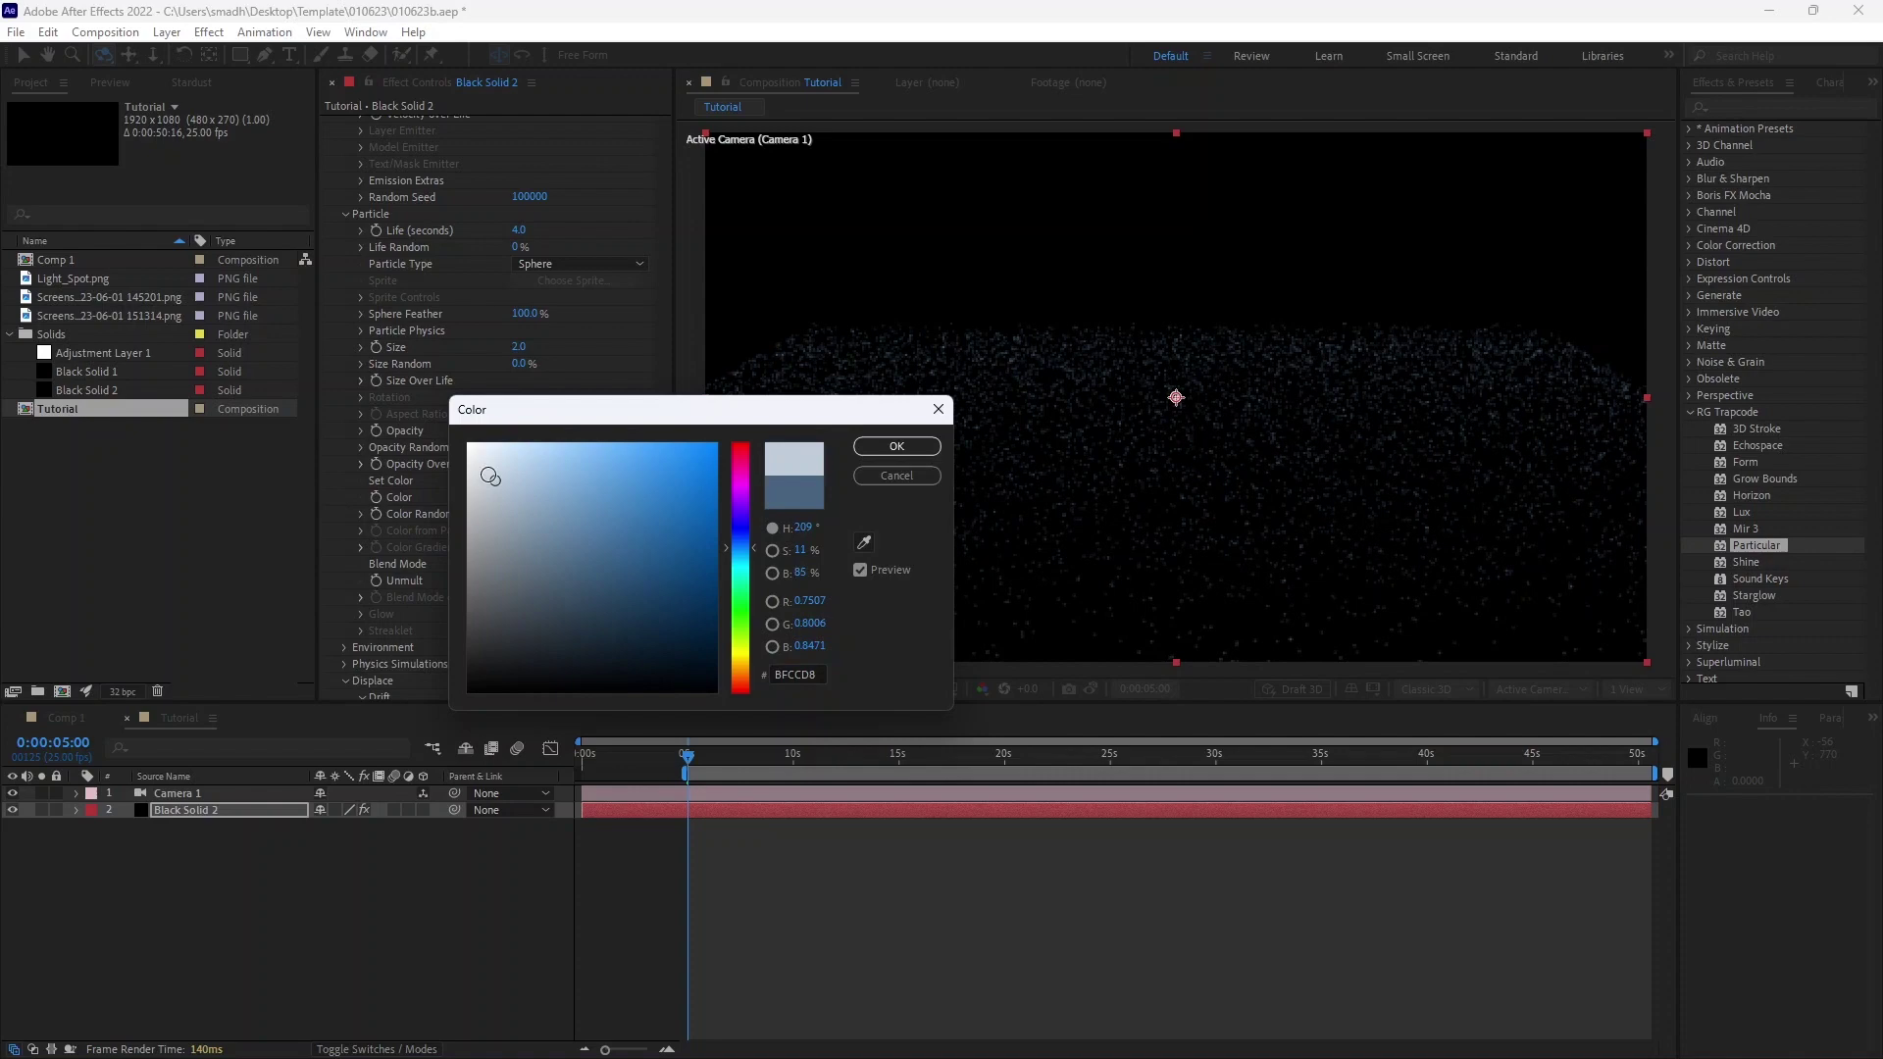
drag(495, 480, 467, 443)
click(896, 445)
key(space)
key(space)
Reset the camera's transform, preview the particles and show only the camera's Position property
click(182, 794)
click(76, 793)
click(327, 810)
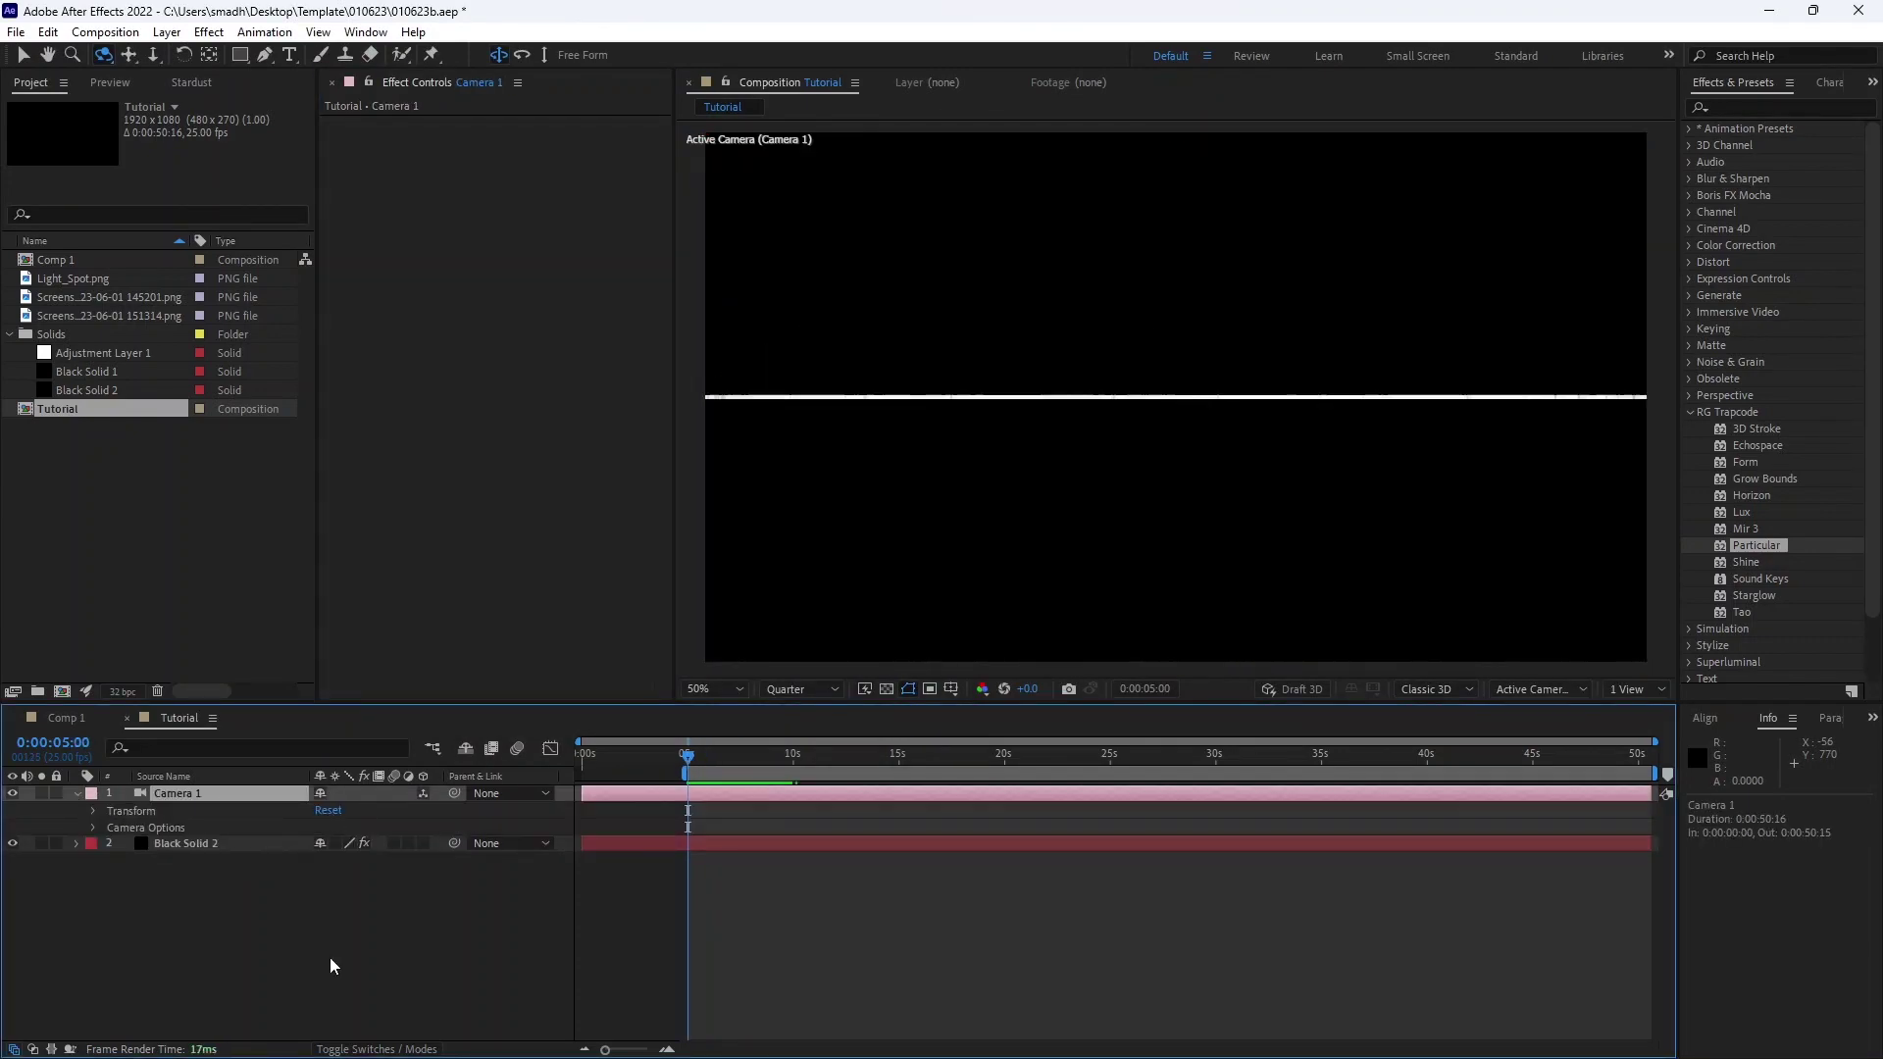
key(space)
key(p)
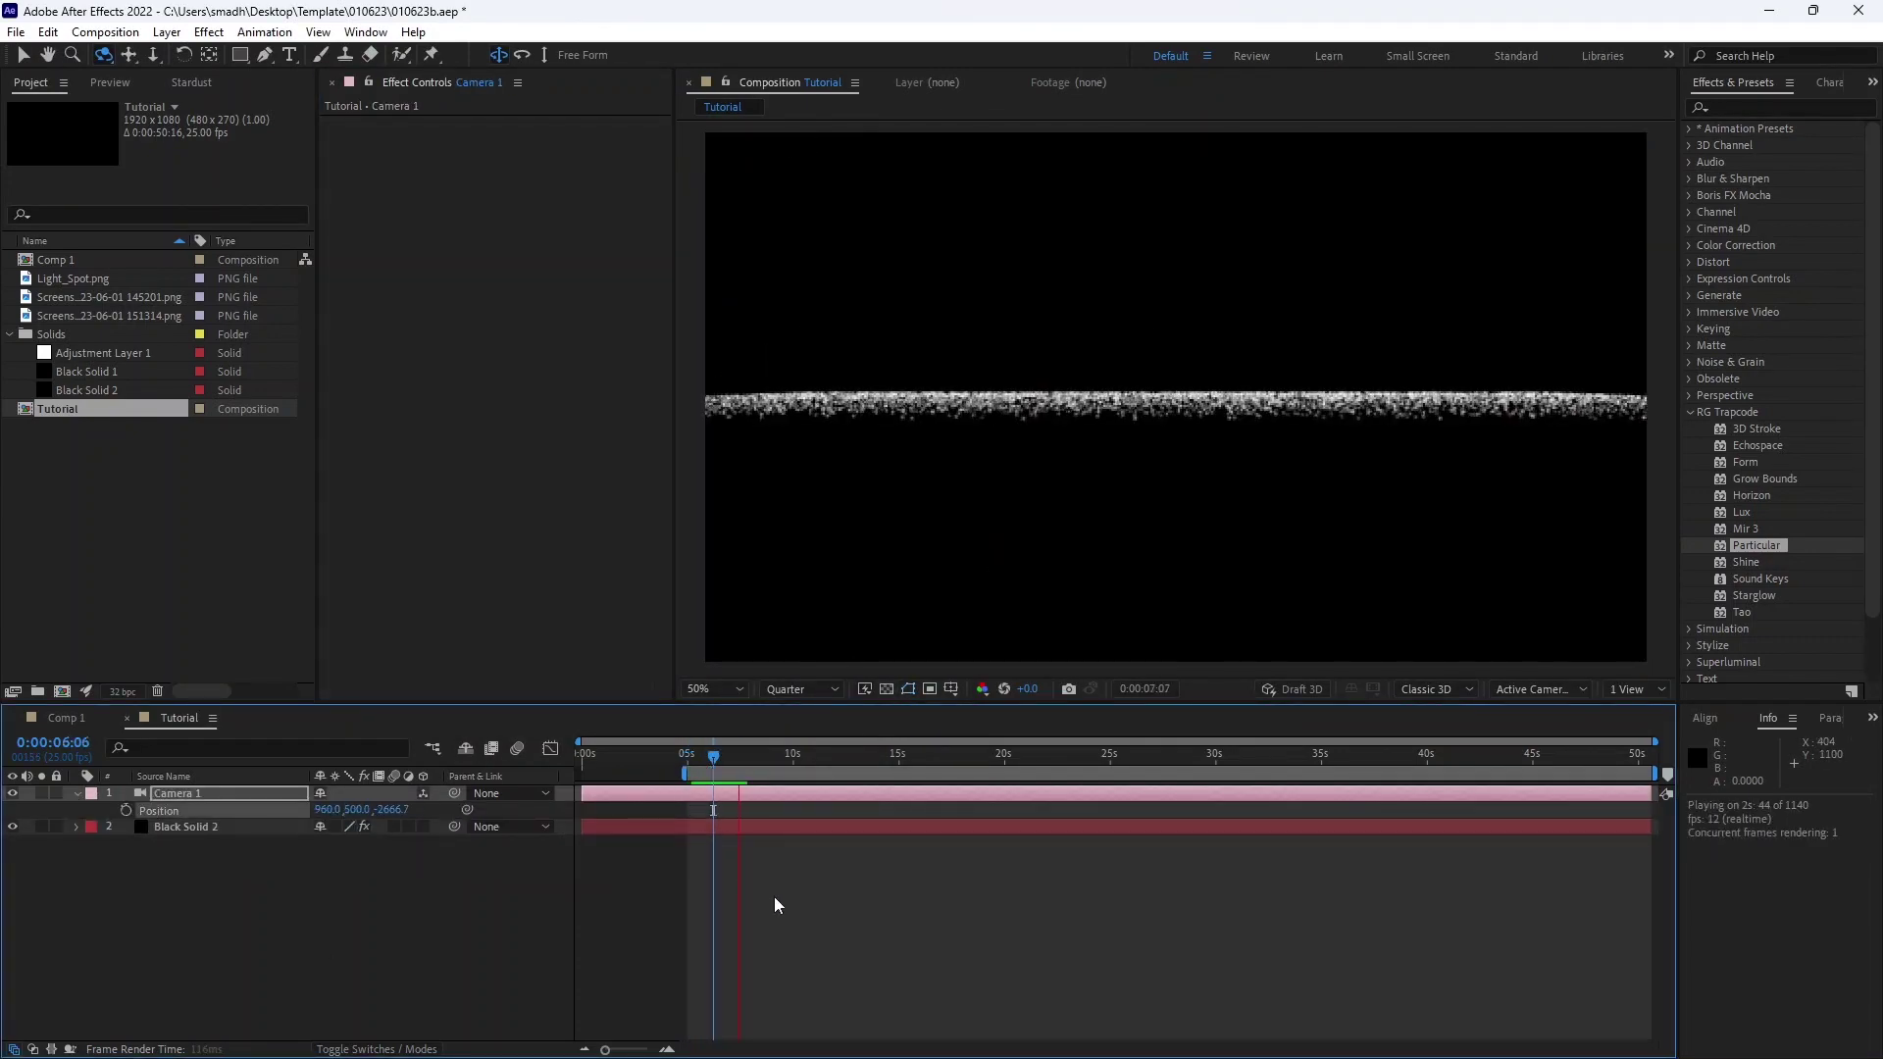
Switch to a two-view layout and change Camera 1 to the 35mm preset
click(703, 755)
click(1636, 689)
click(1636, 732)
double_click(182, 793)
click(474, 337)
click(461, 463)
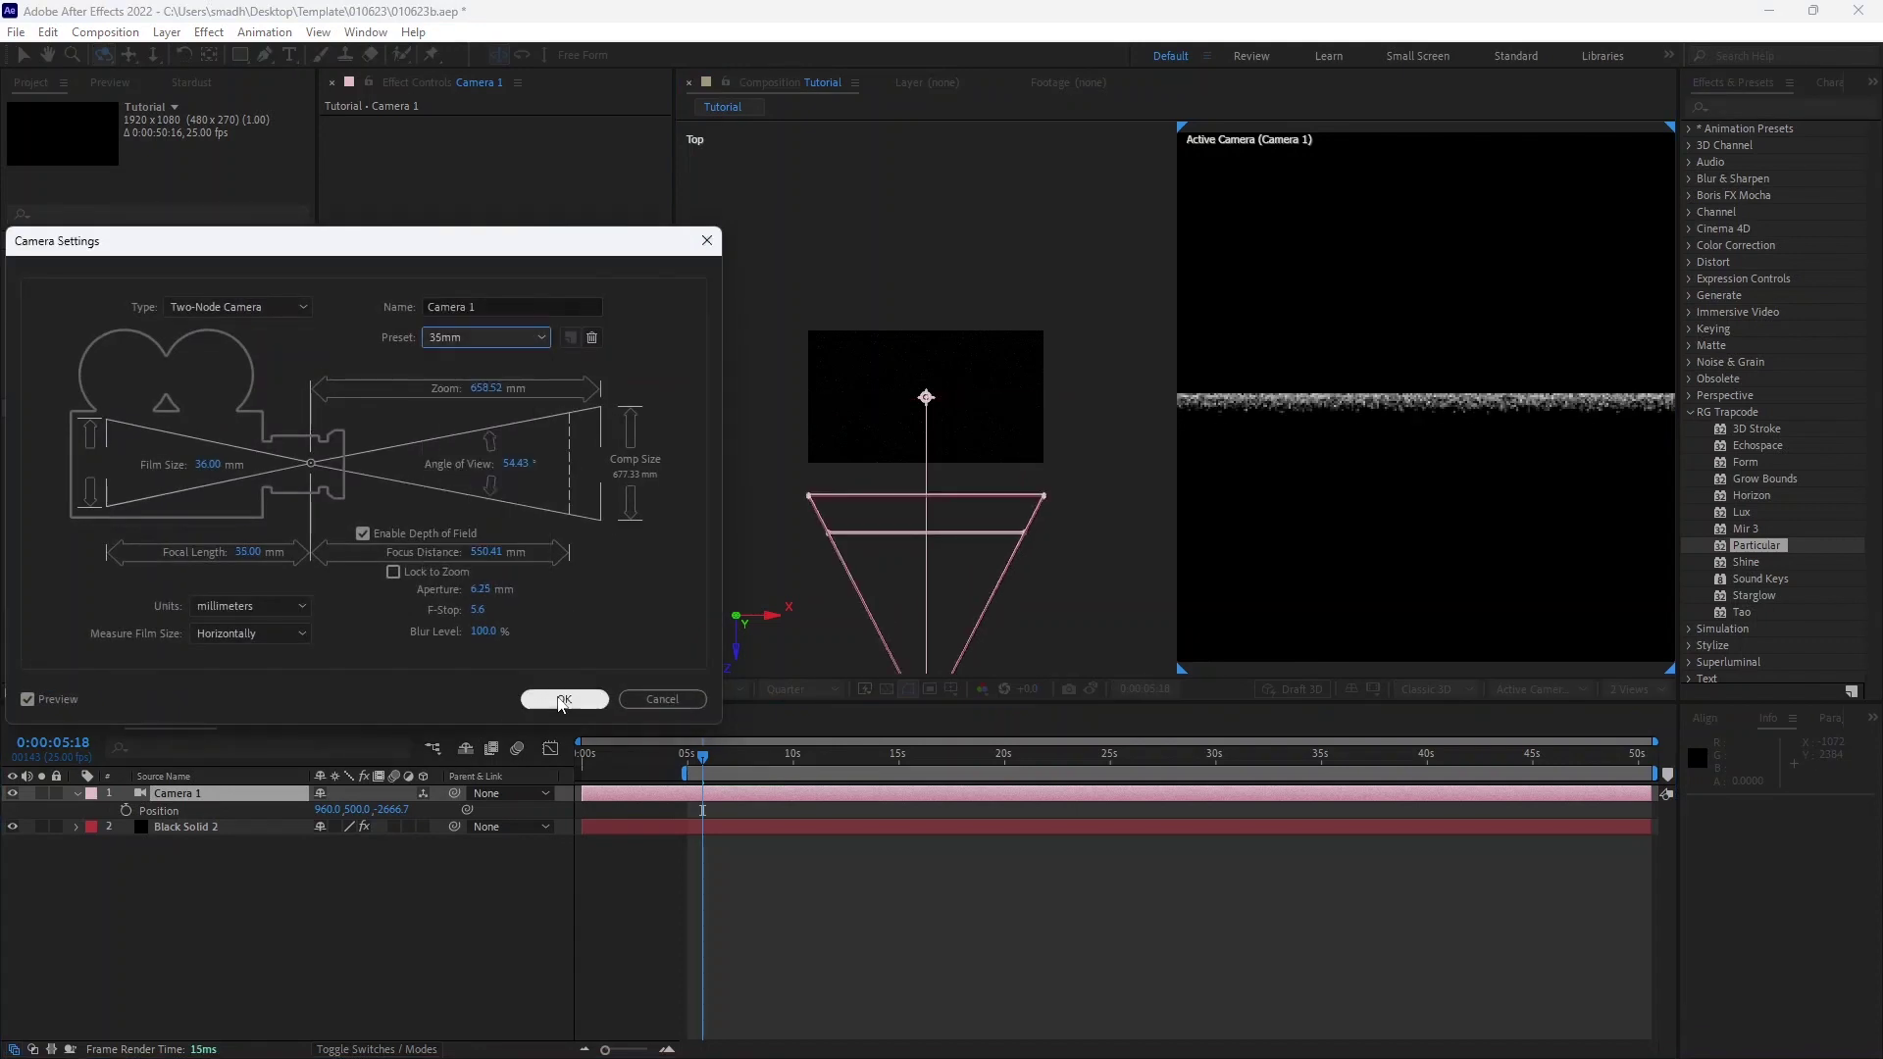
click(563, 699)
Move the camera closer to the particles, to position 960, 520, -1333.9, and preview it in a single view
click(687, 755)
drag(938, 579, 937, 458)
key(1)
scroll(962, 366, up, 1)
key(1)
key(v)
click(1374, 441)
scroll(1373, 441, down, 1)
click(1636, 689)
click(1636, 710)
key(space)
click(736, 757)
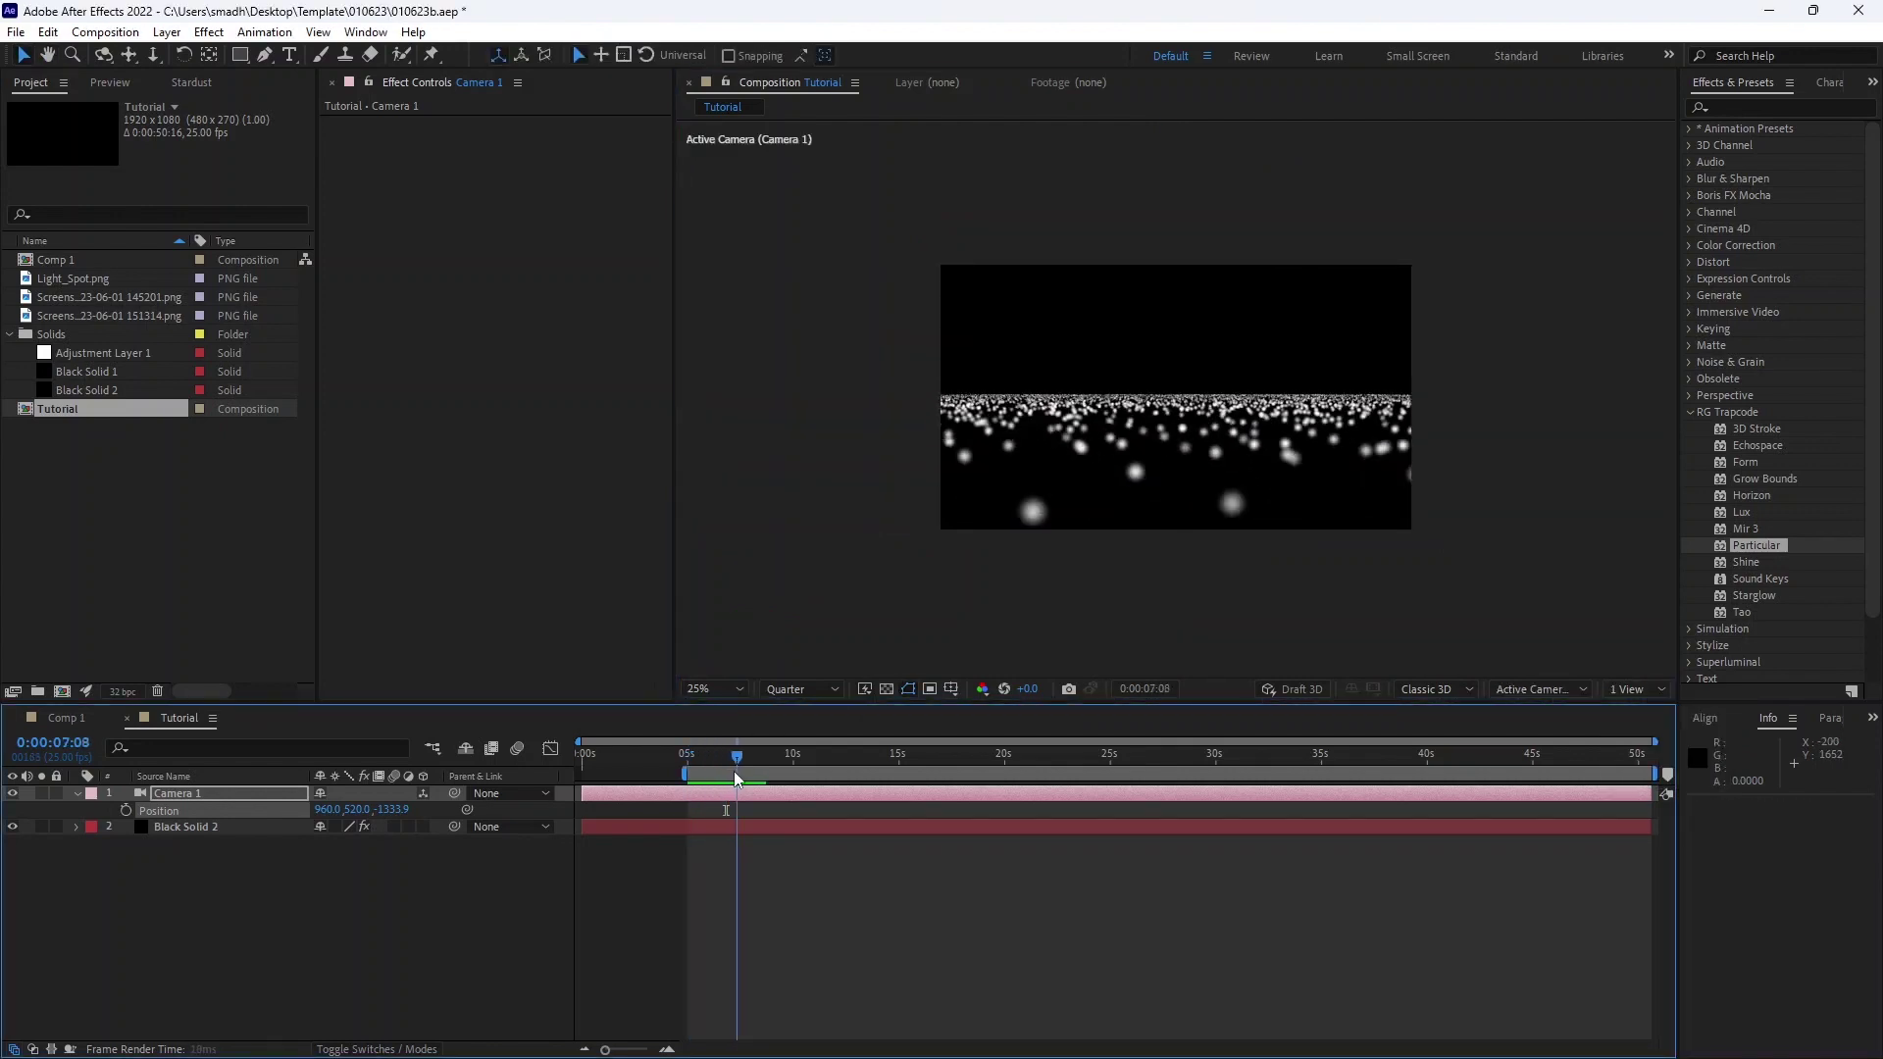
Apply an Opacity Over Life preset to the particles that rises quickly and fades linearly to zero, and preview it
drag(735, 780, 730, 781)
click(653, 826)
scroll(459, 445, down, 8)
click(362, 418)
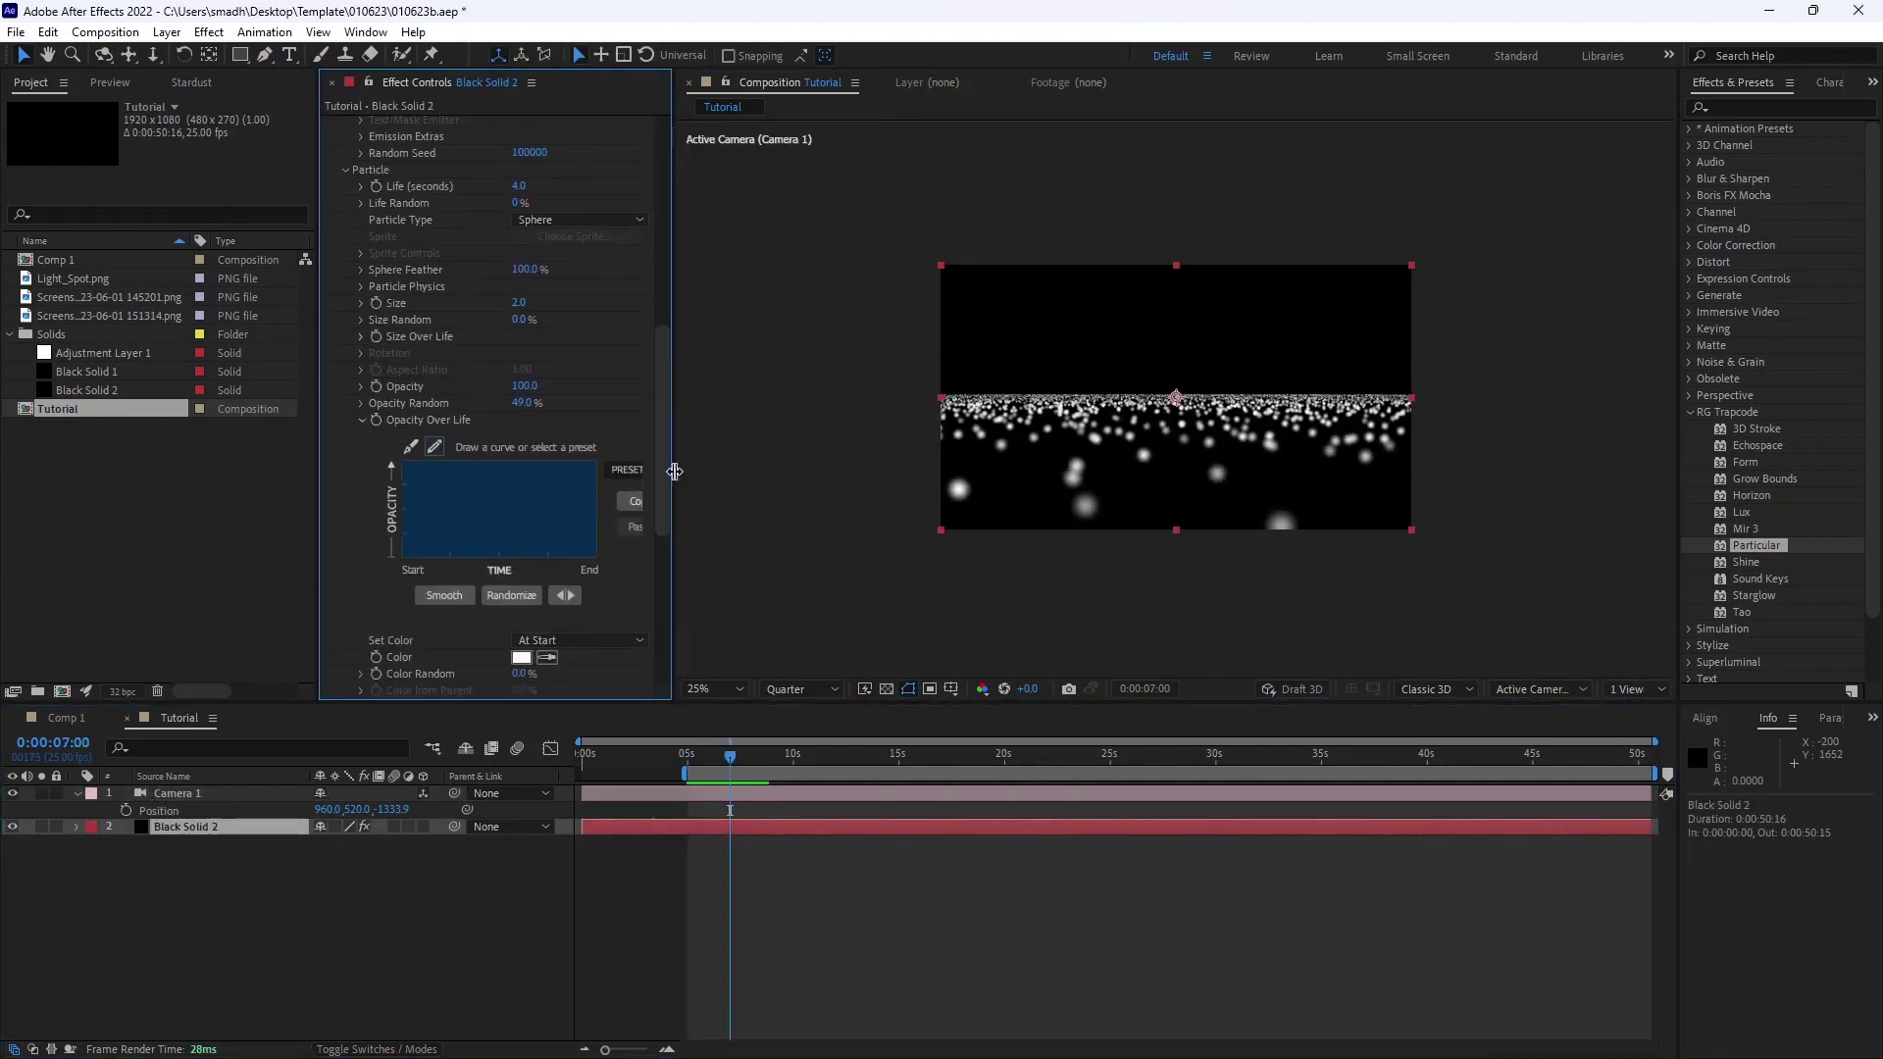
drag(317, 429, 286, 429)
click(609, 470)
click(615, 521)
key(space)
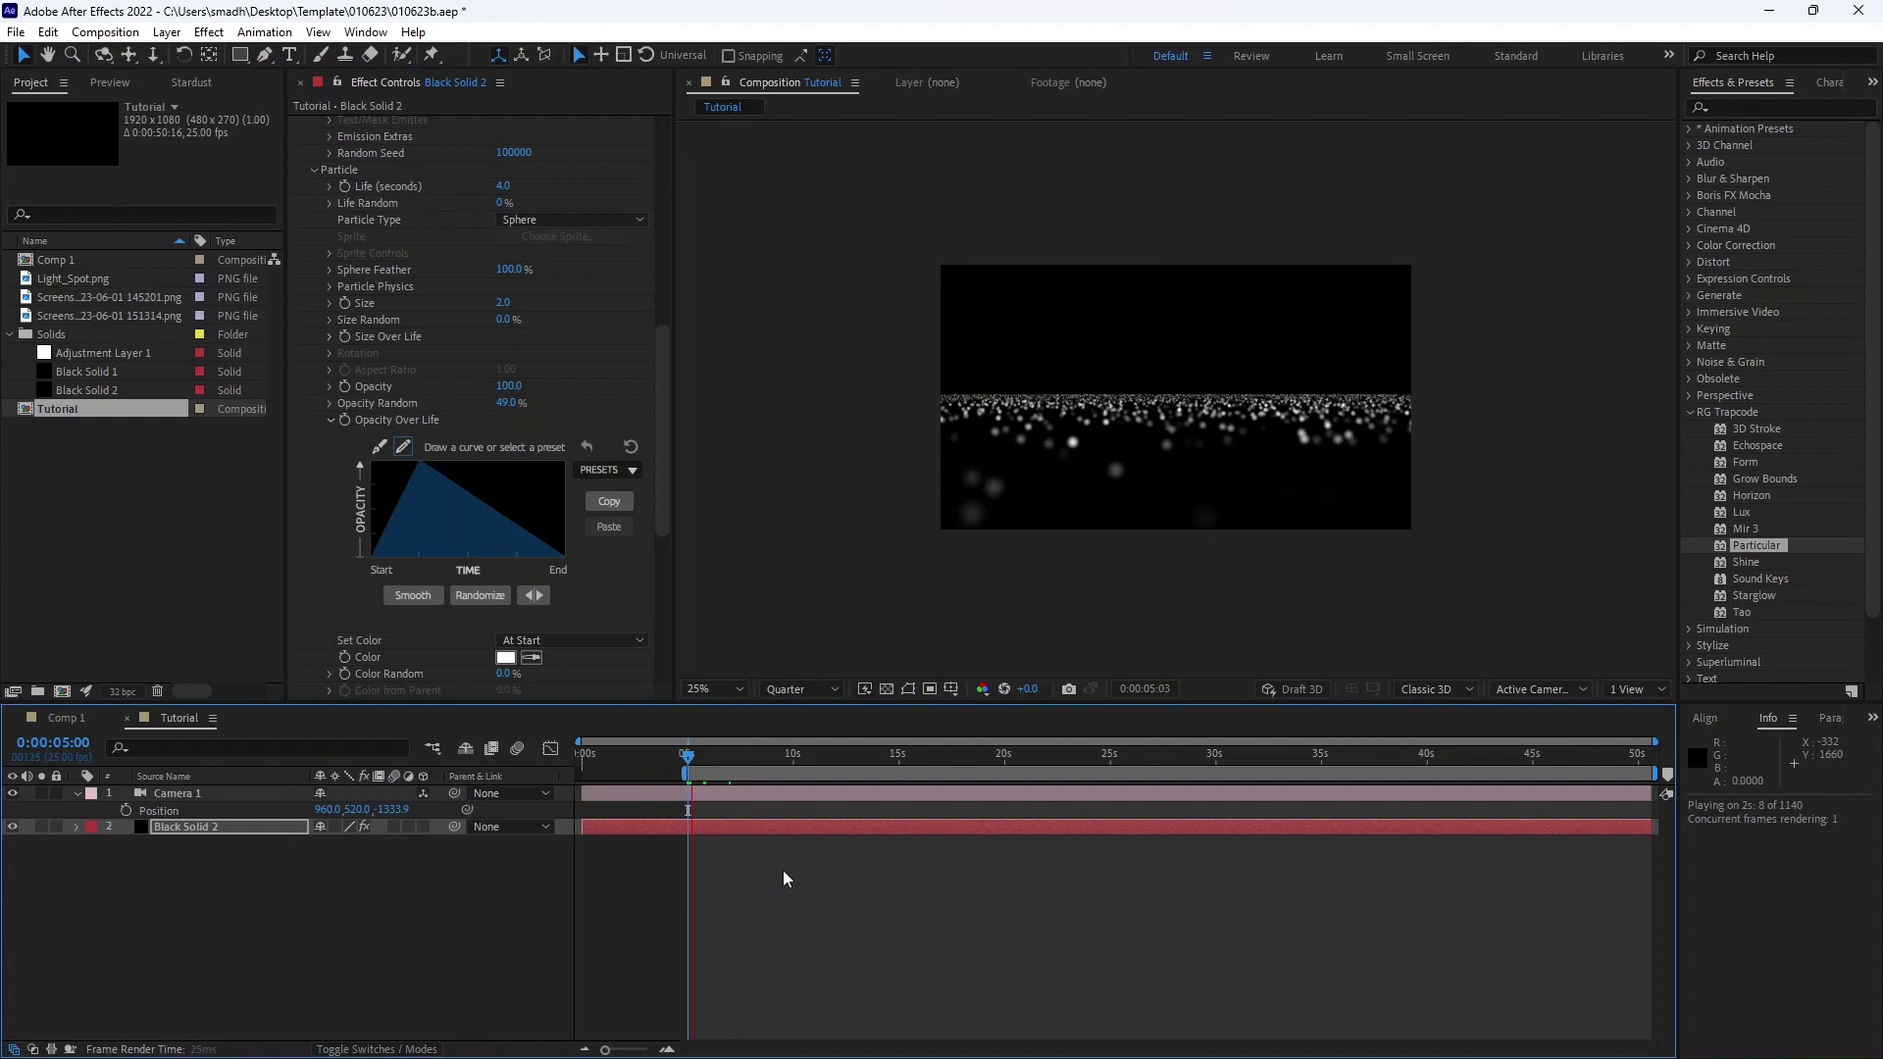
End the work area at 15 seconds and return to its start
scroll(350, 479, down, 3)
drag(881, 763, 897, 768)
key(n)
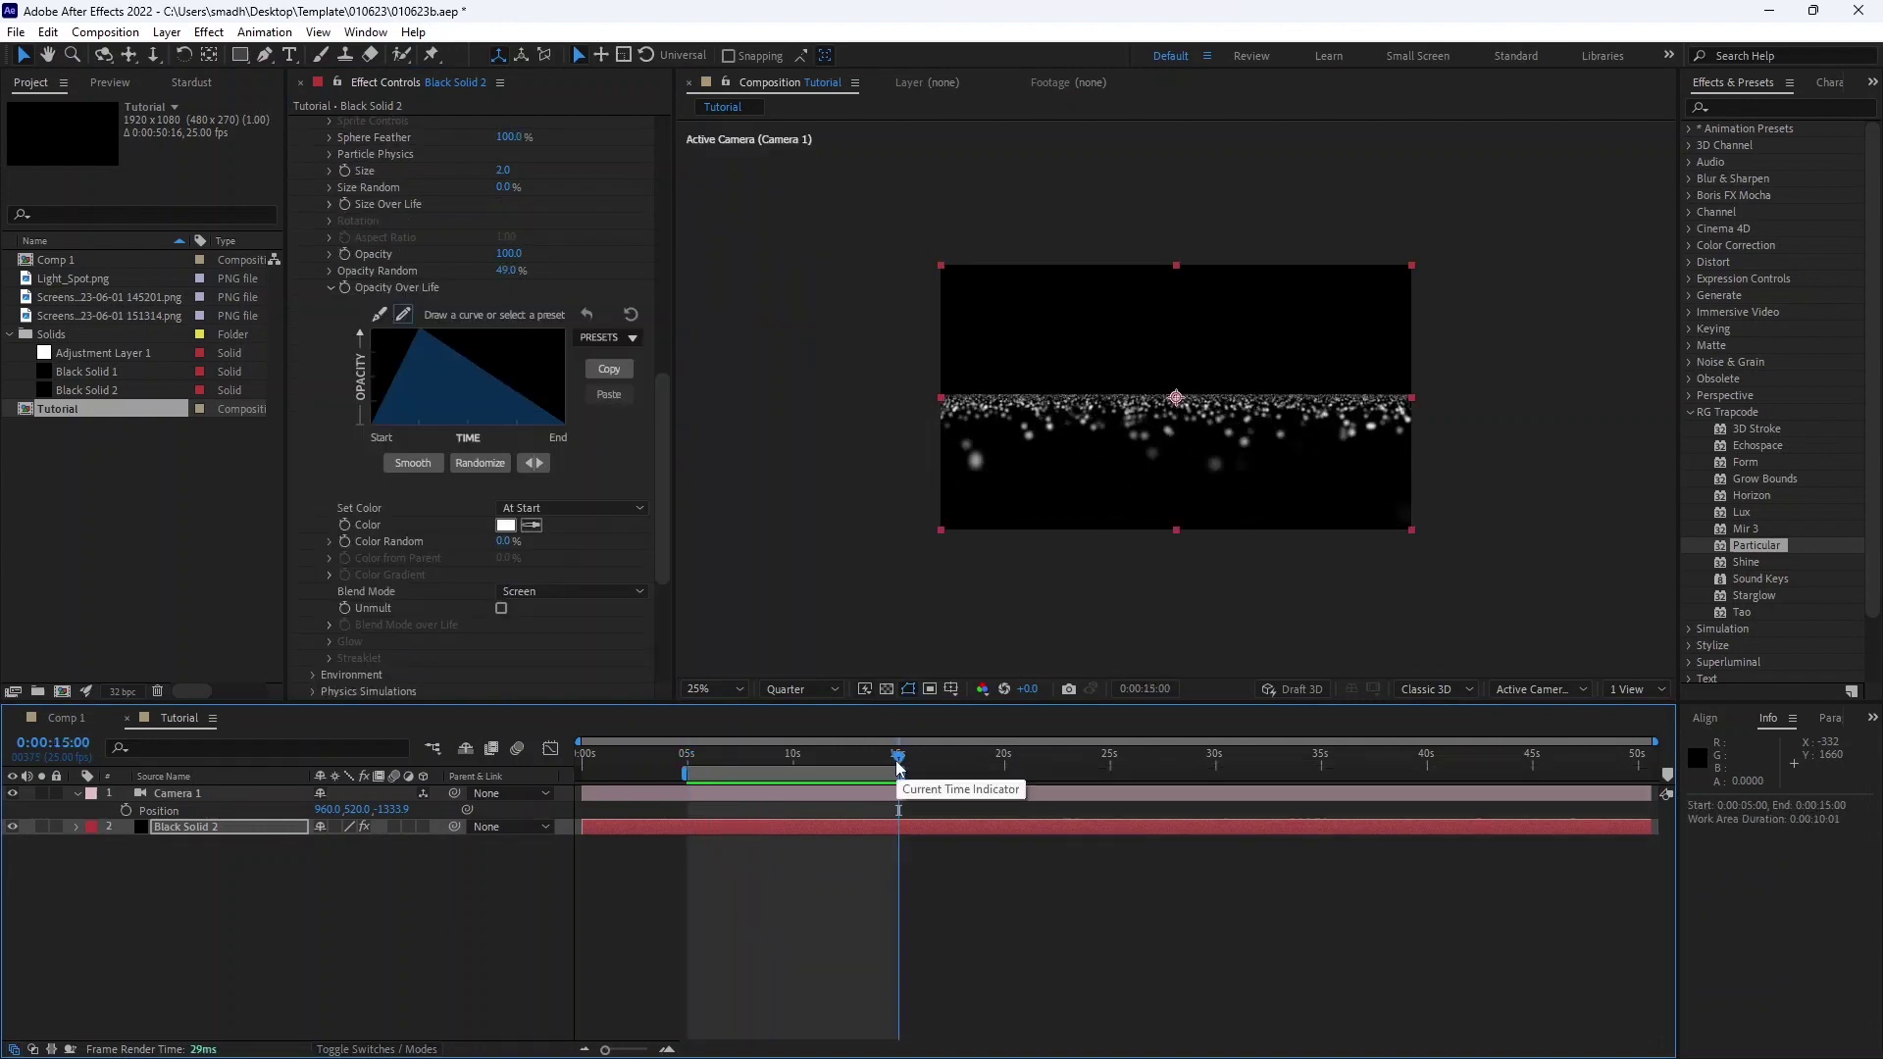
key(shift+Home)
Set the Turbulence Field's TF Displace XYZ to 138 in Particular's Displace settings and preview the particles
scroll(414, 492, down, 6)
click(330, 576)
scroll(433, 532, down, 2)
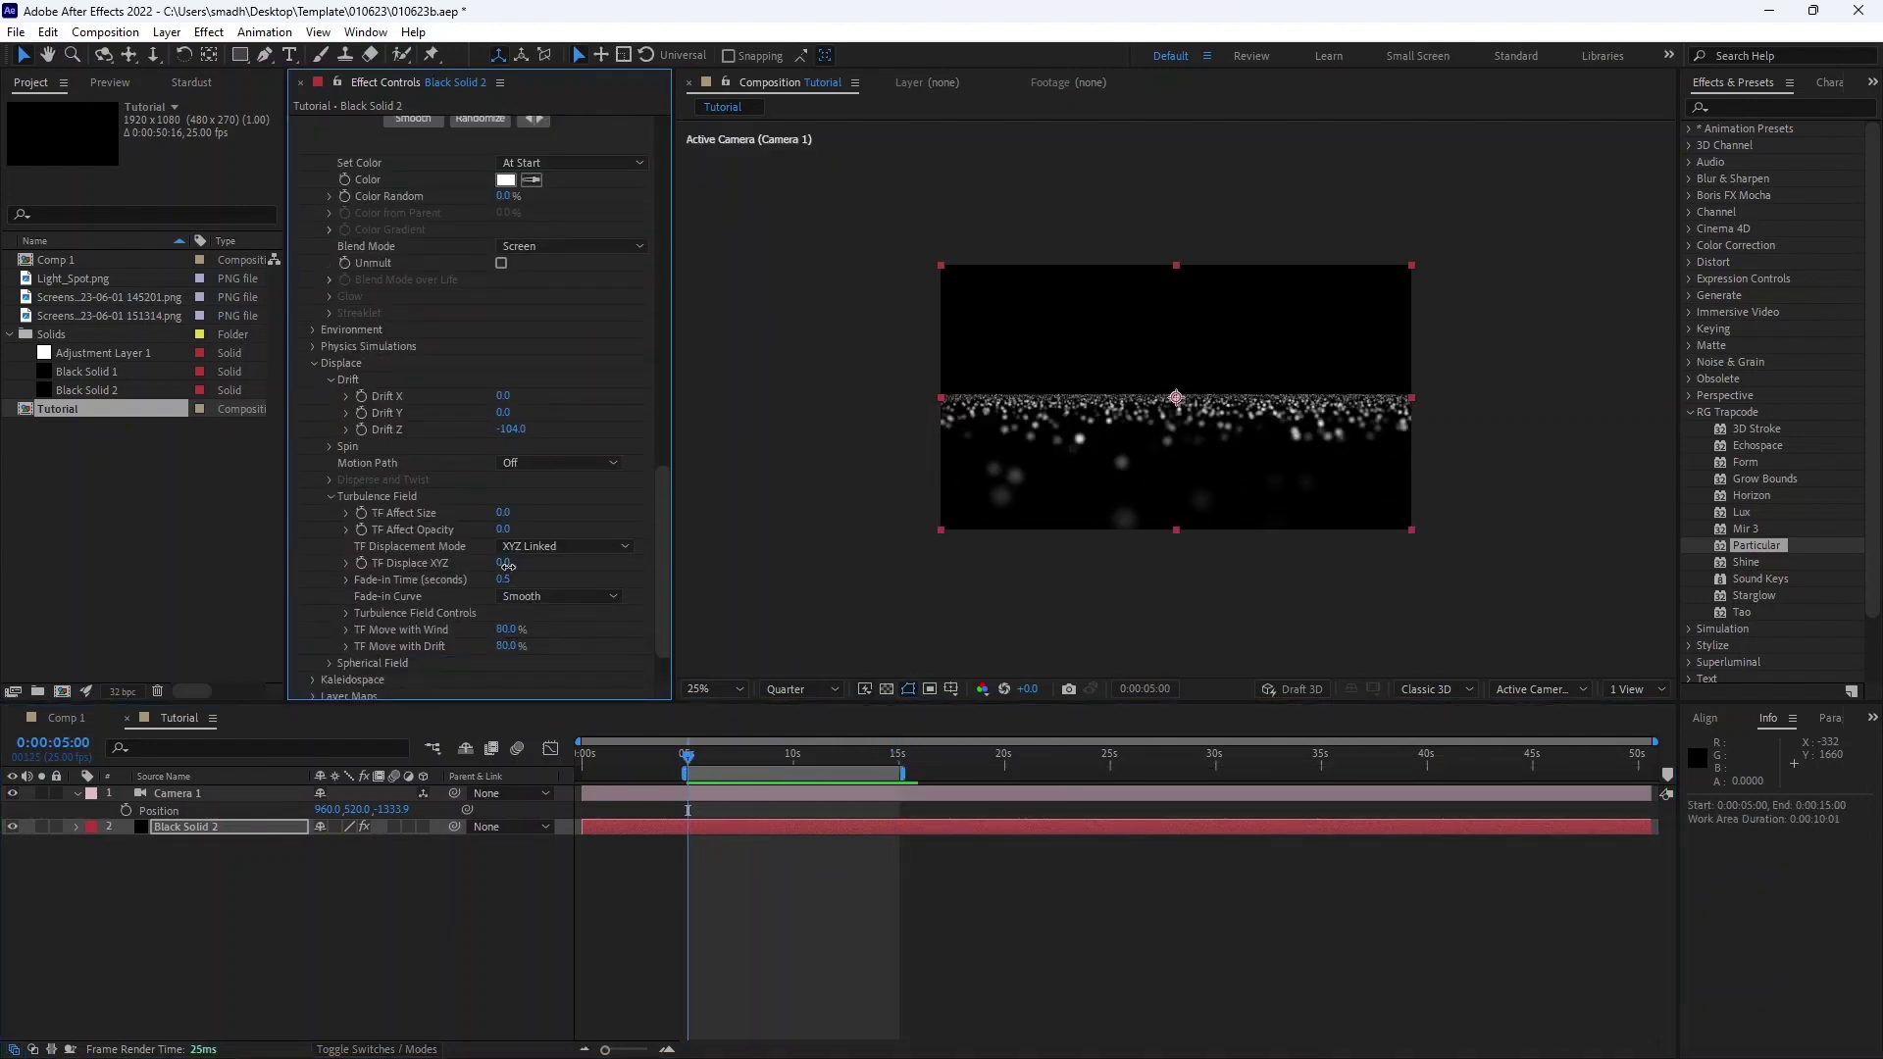
drag(507, 566, 517, 564)
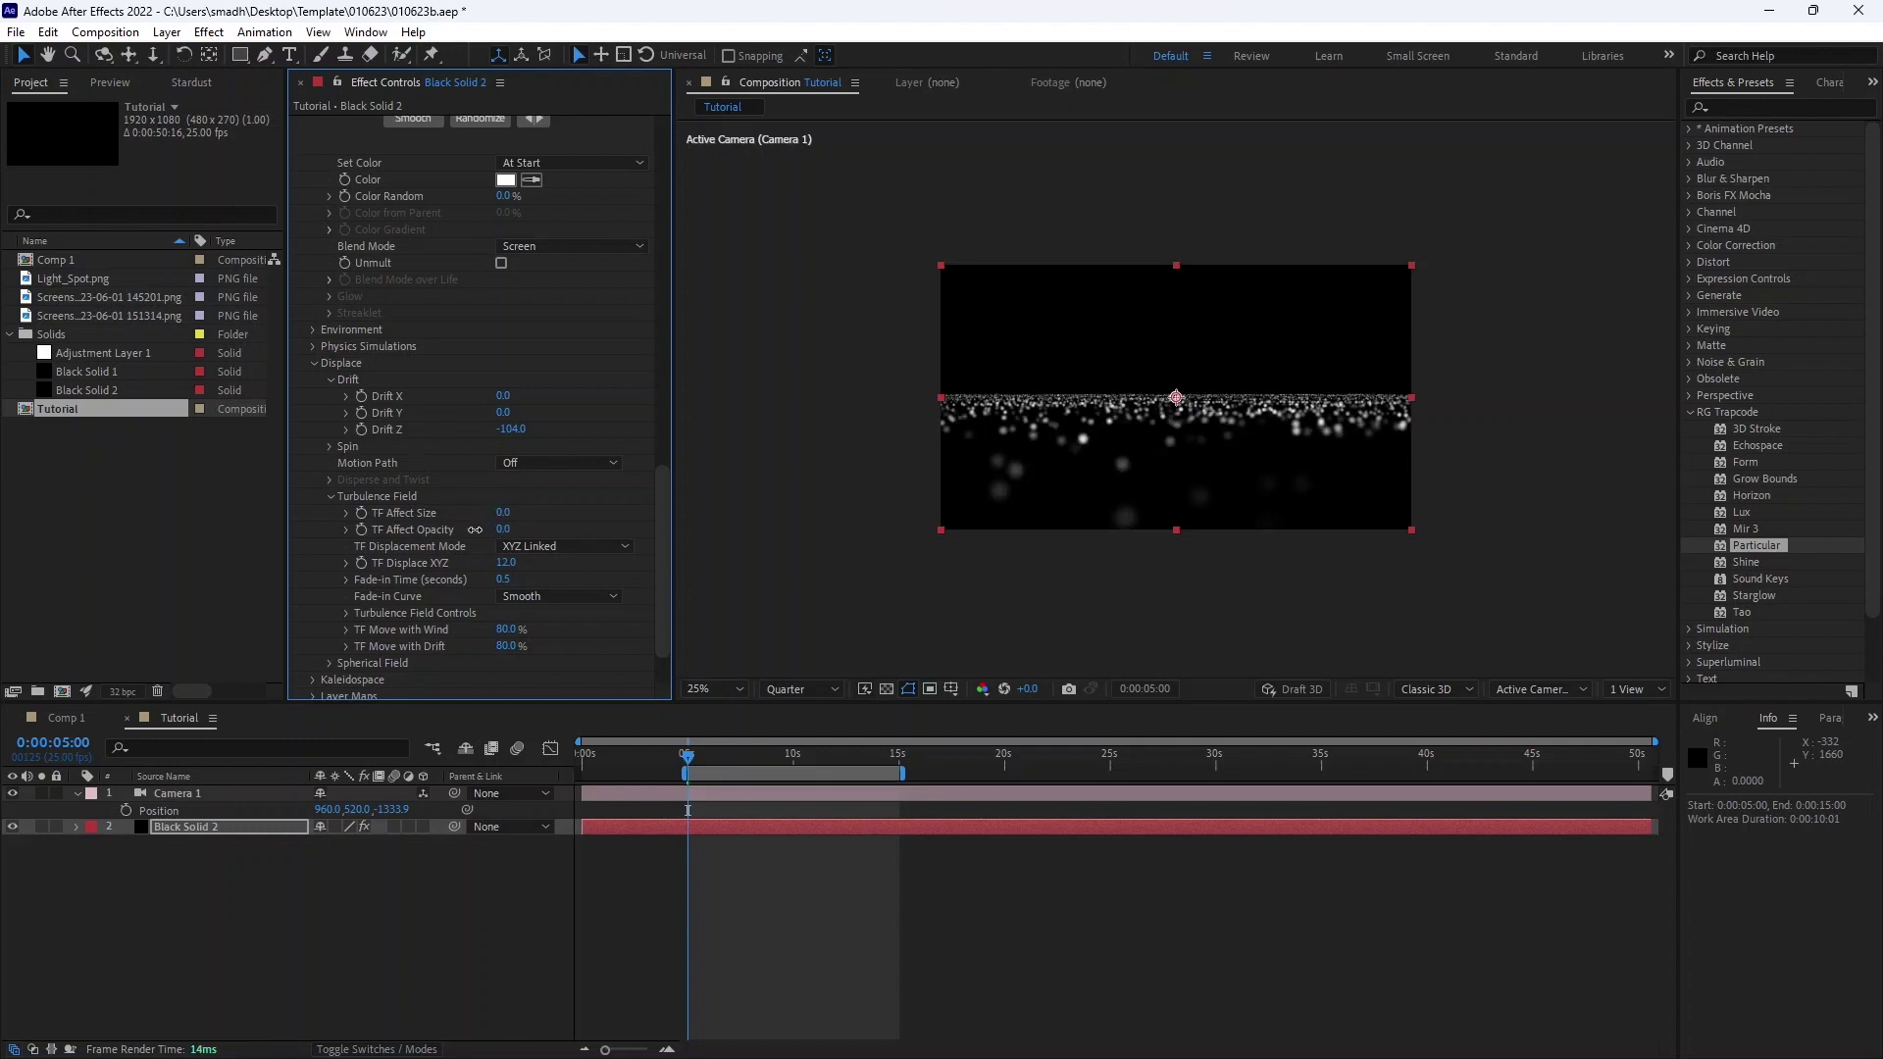
scroll(471, 598, down, 1)
drag(505, 527, 589, 527)
key(space)
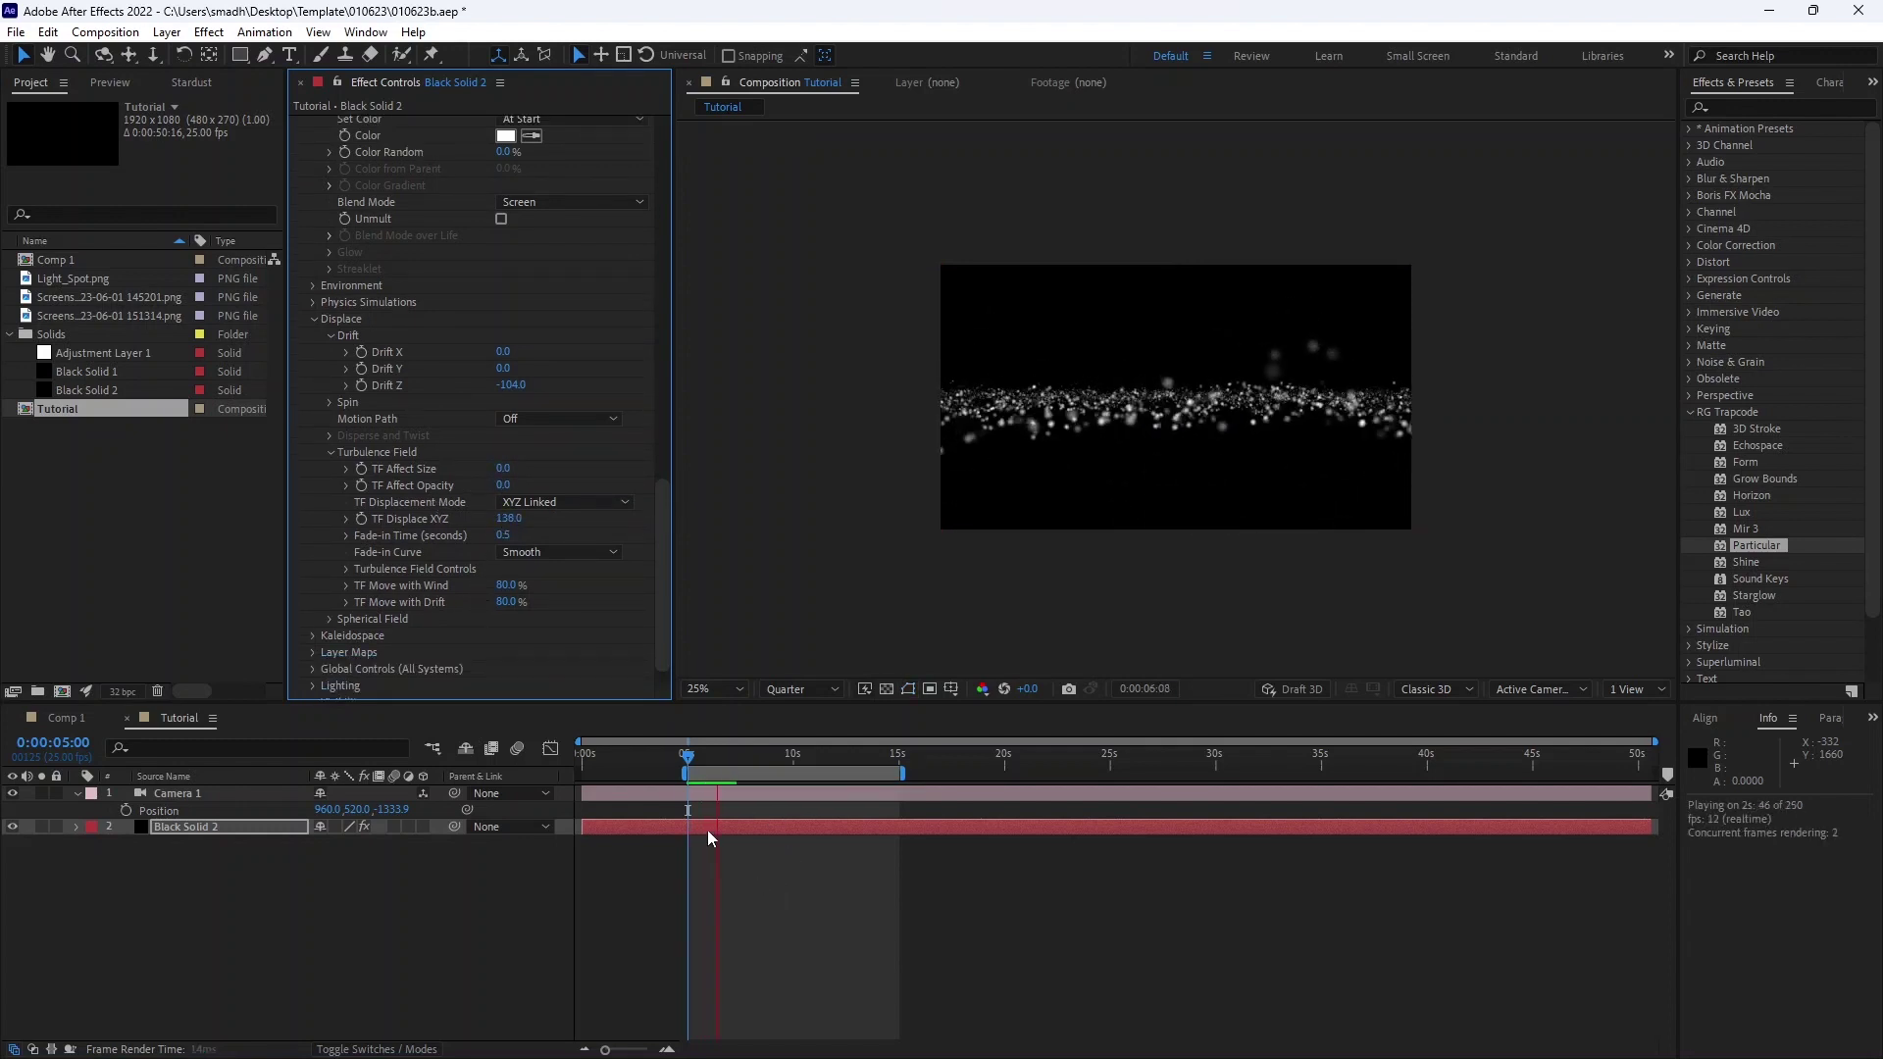
key(space)
drag(691, 756, 684, 751)
Set TF Scale to 4 in the Turbulence Field Controls and preview the motion
click(329, 619)
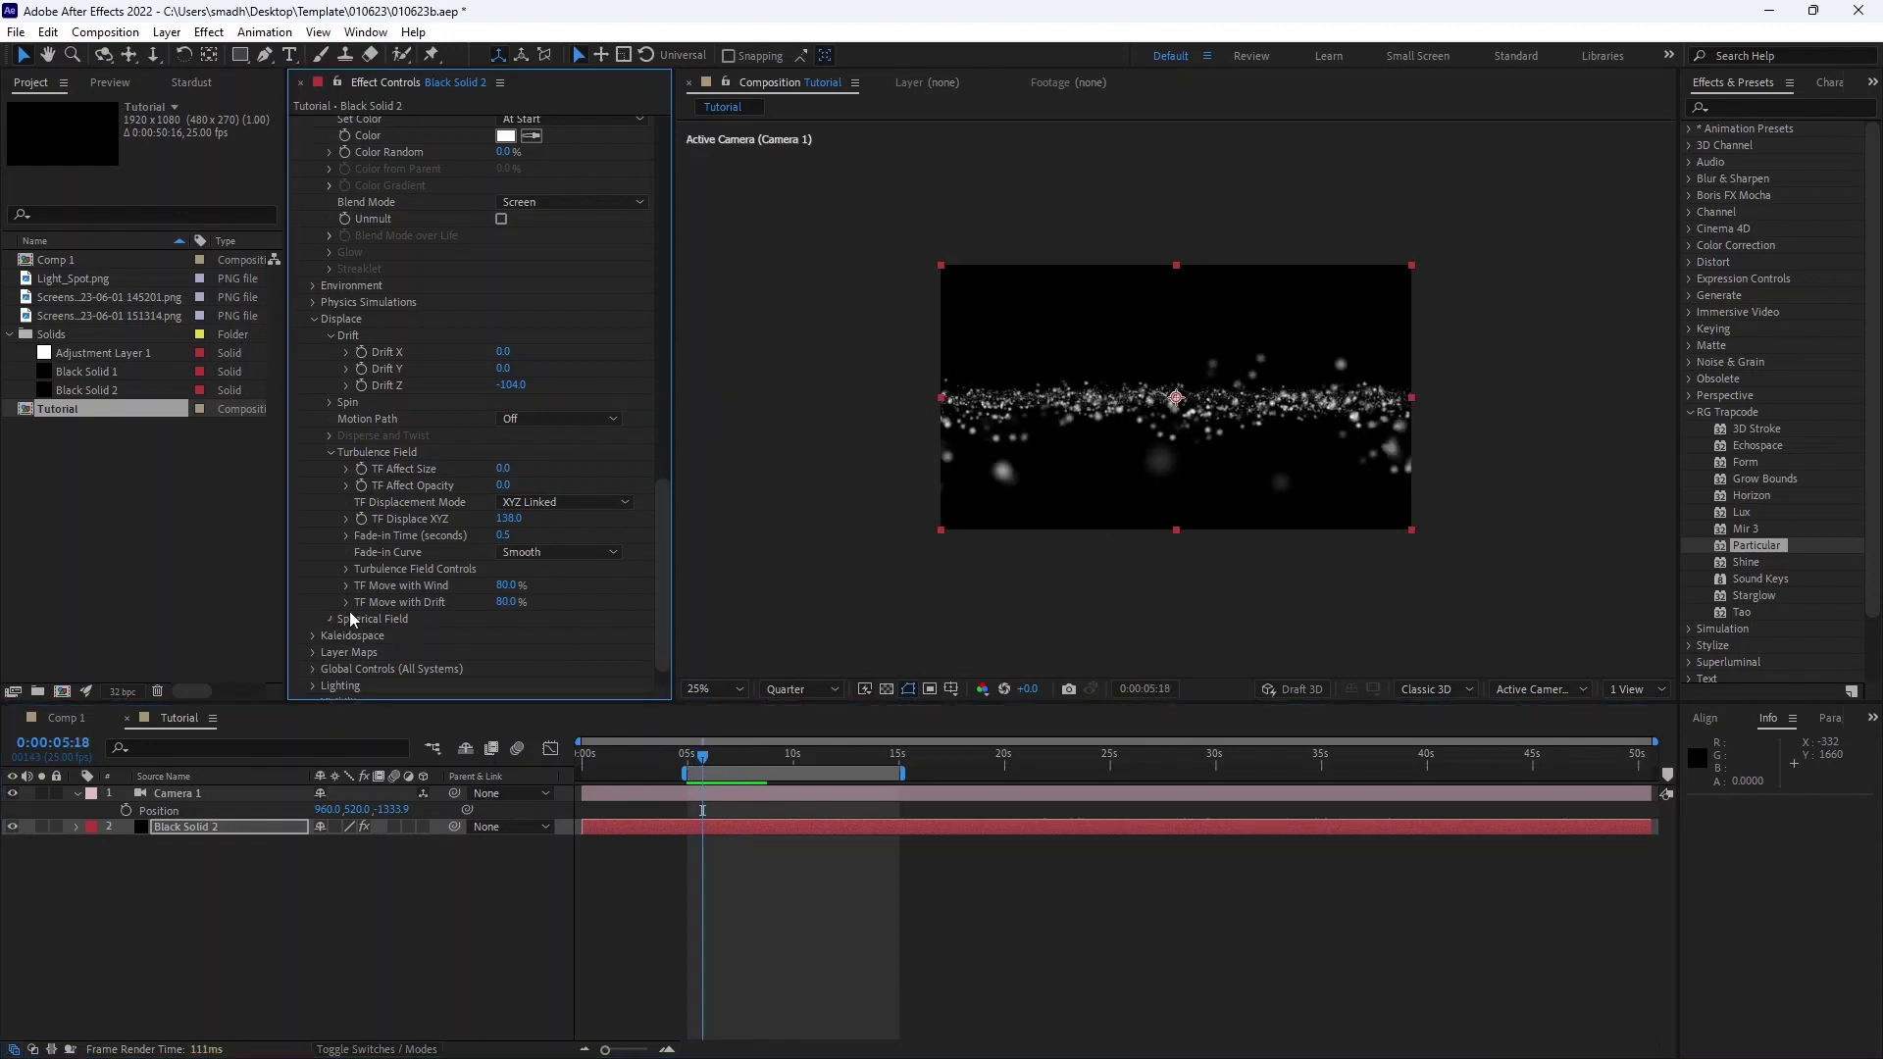
scroll(409, 545, down, 3)
scroll(429, 605, up, 1)
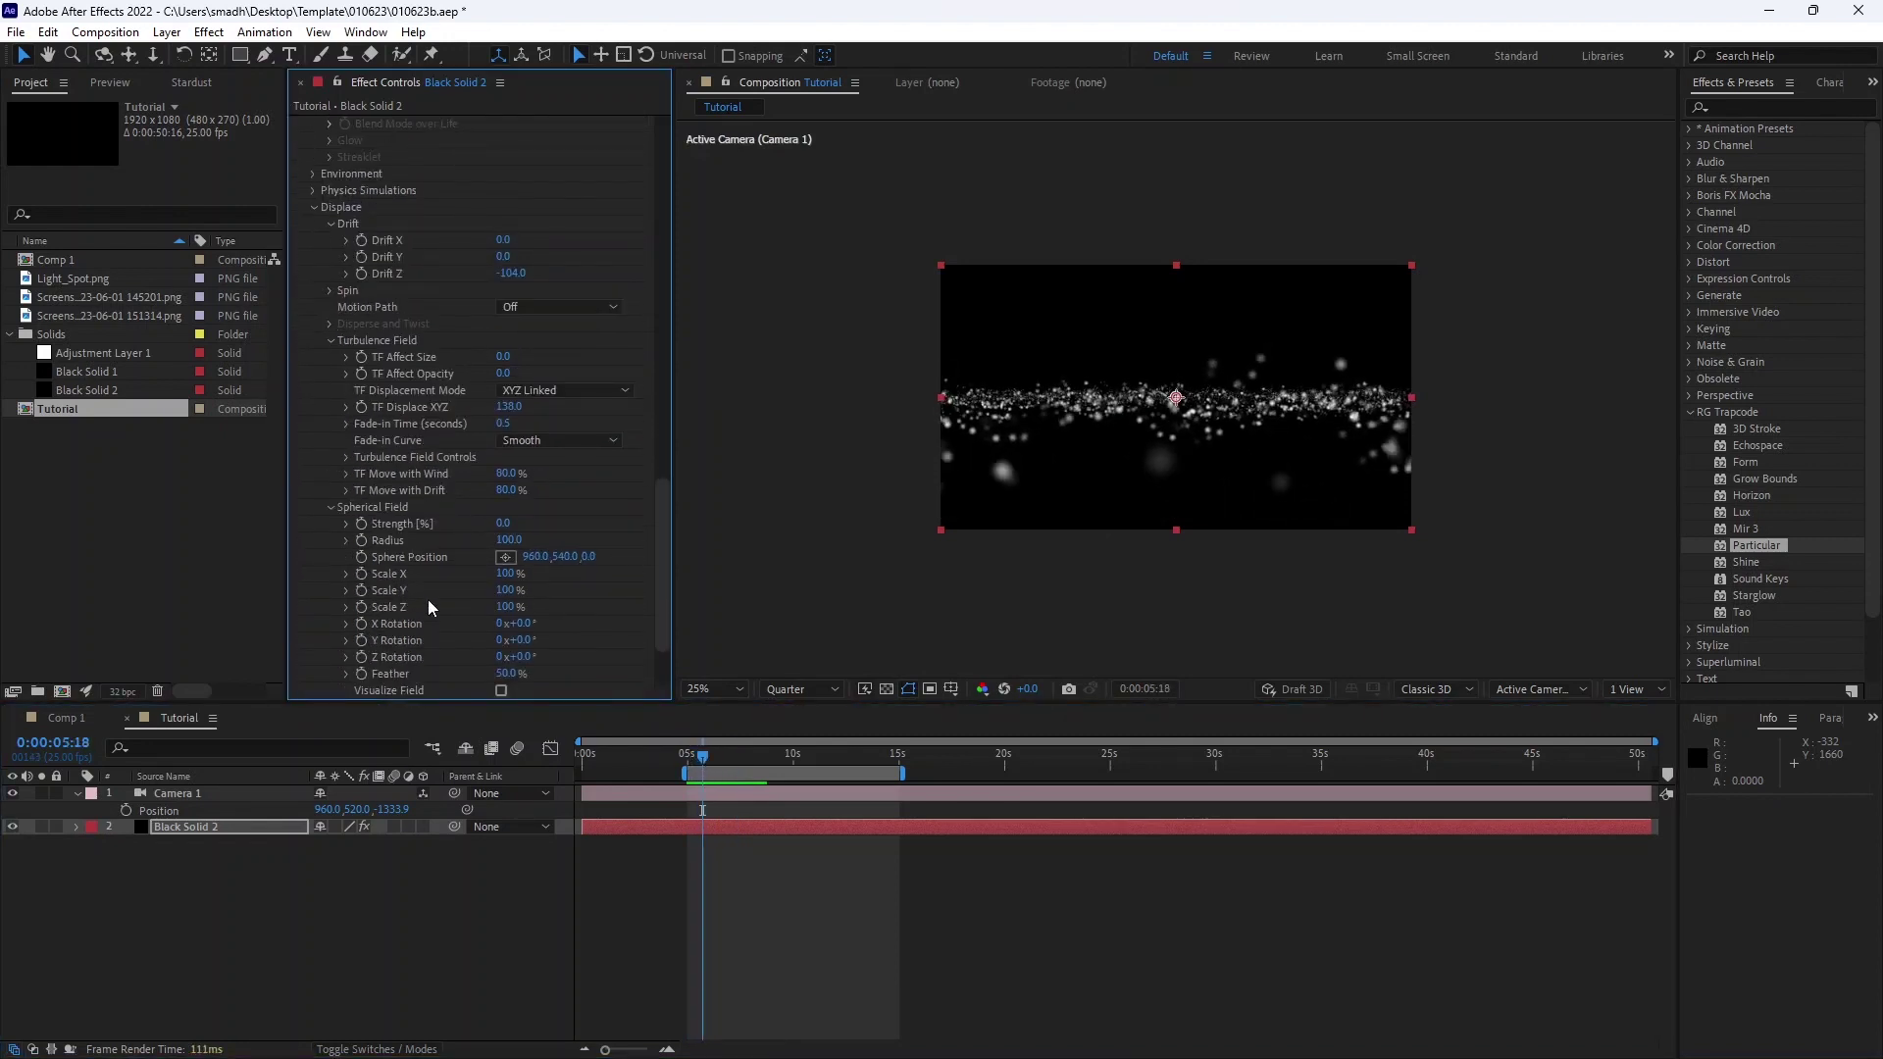
click(346, 457)
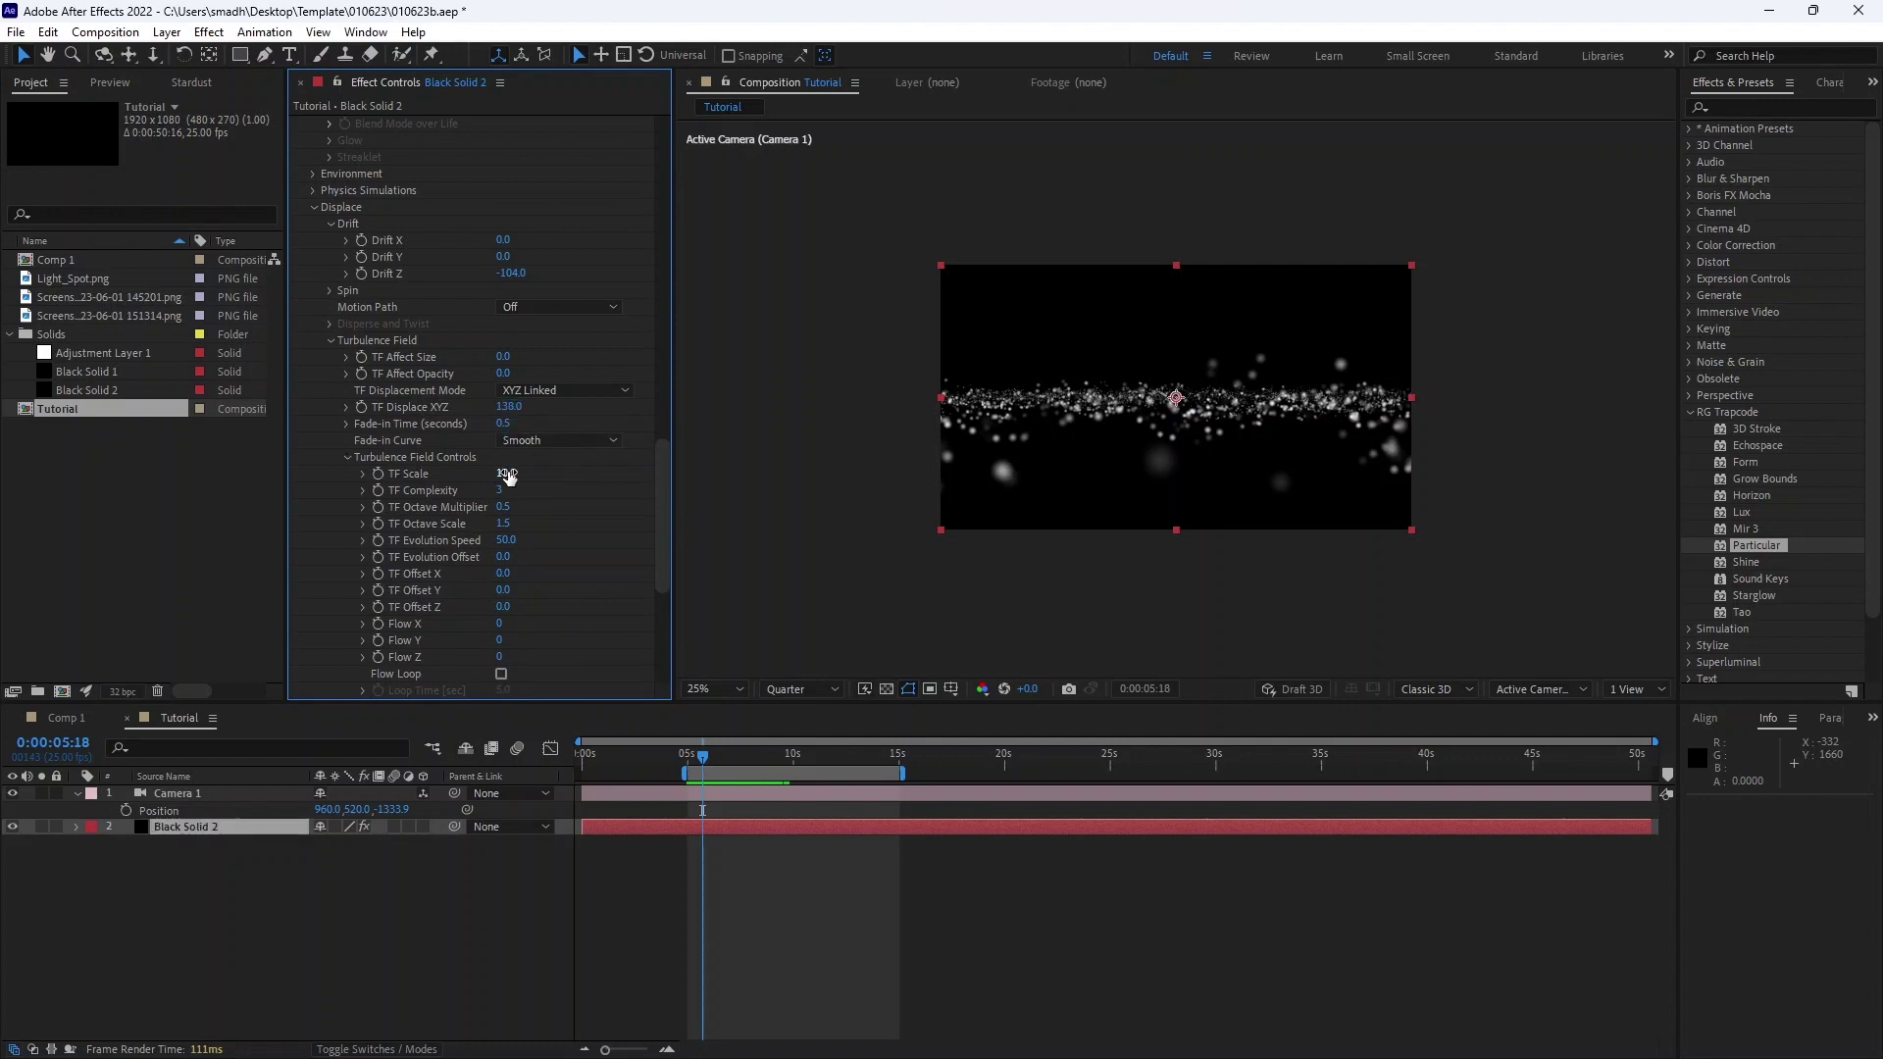
drag(509, 478, 492, 477)
text(4)
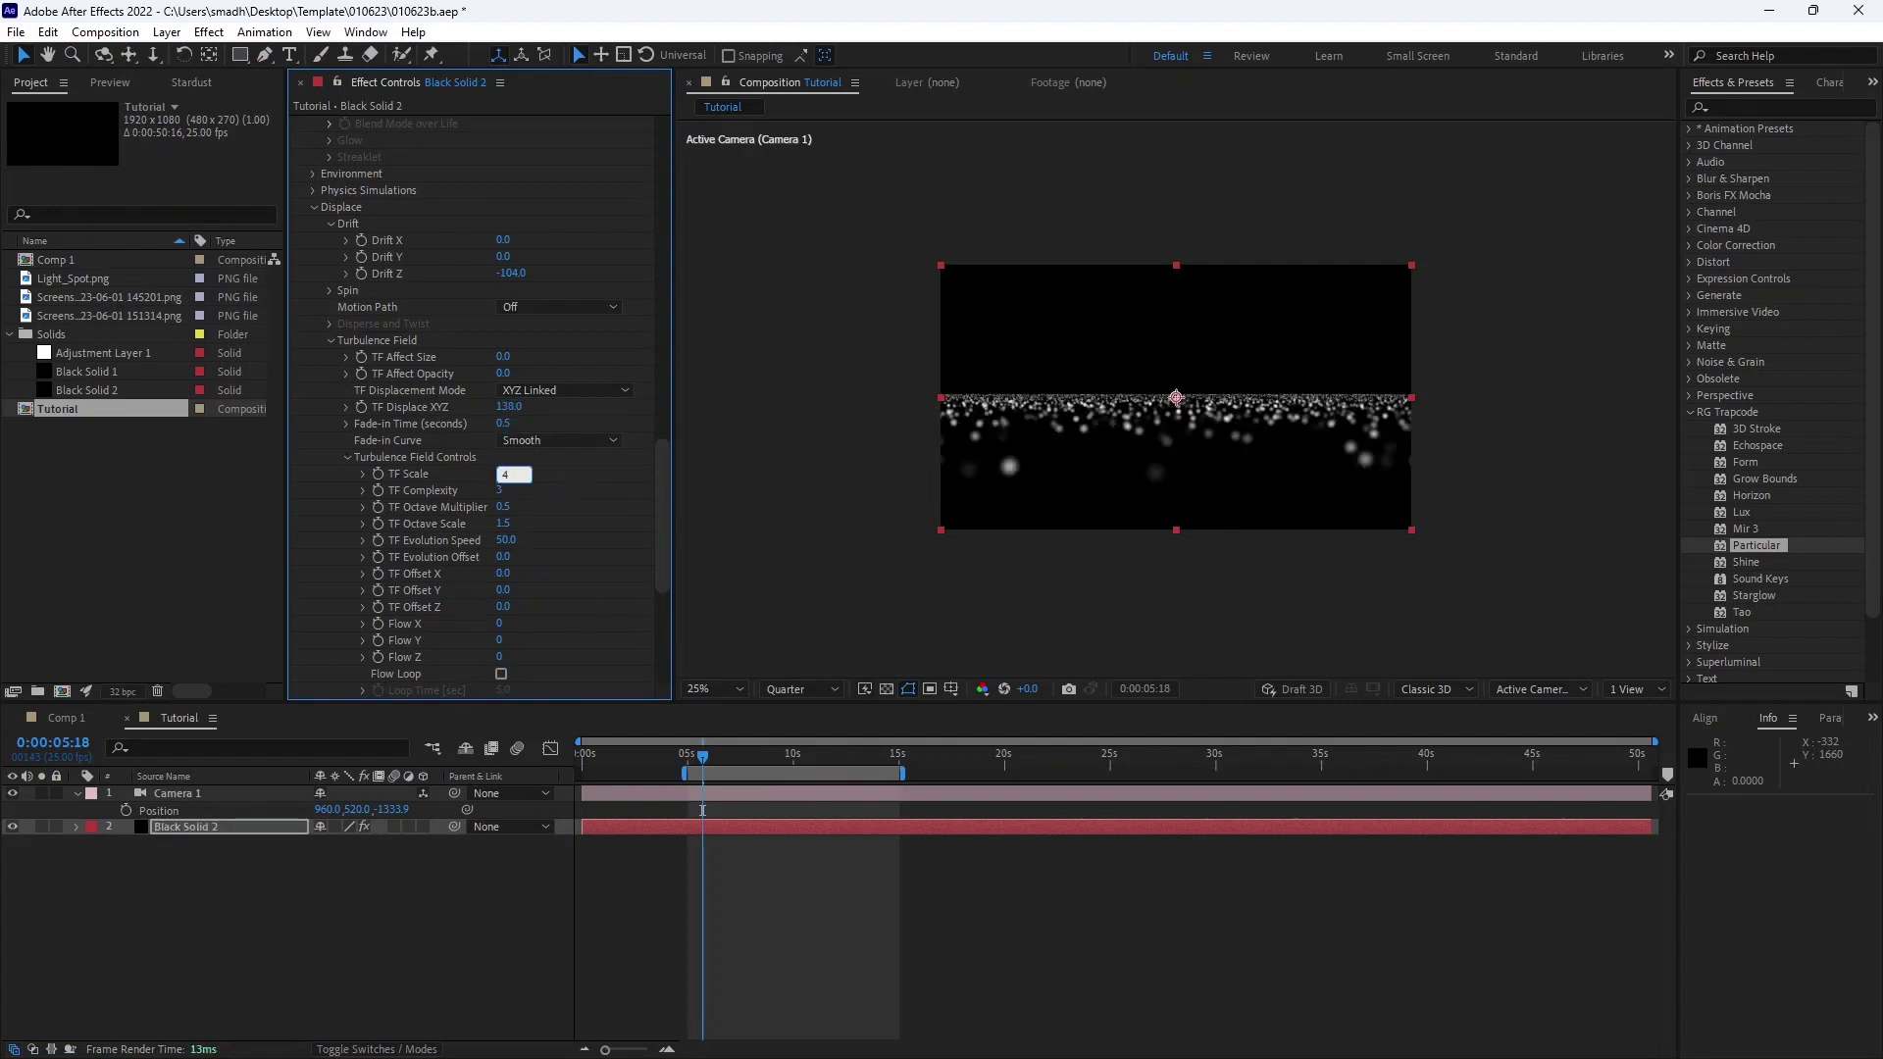
key(Return)
click(780, 858)
key(space)
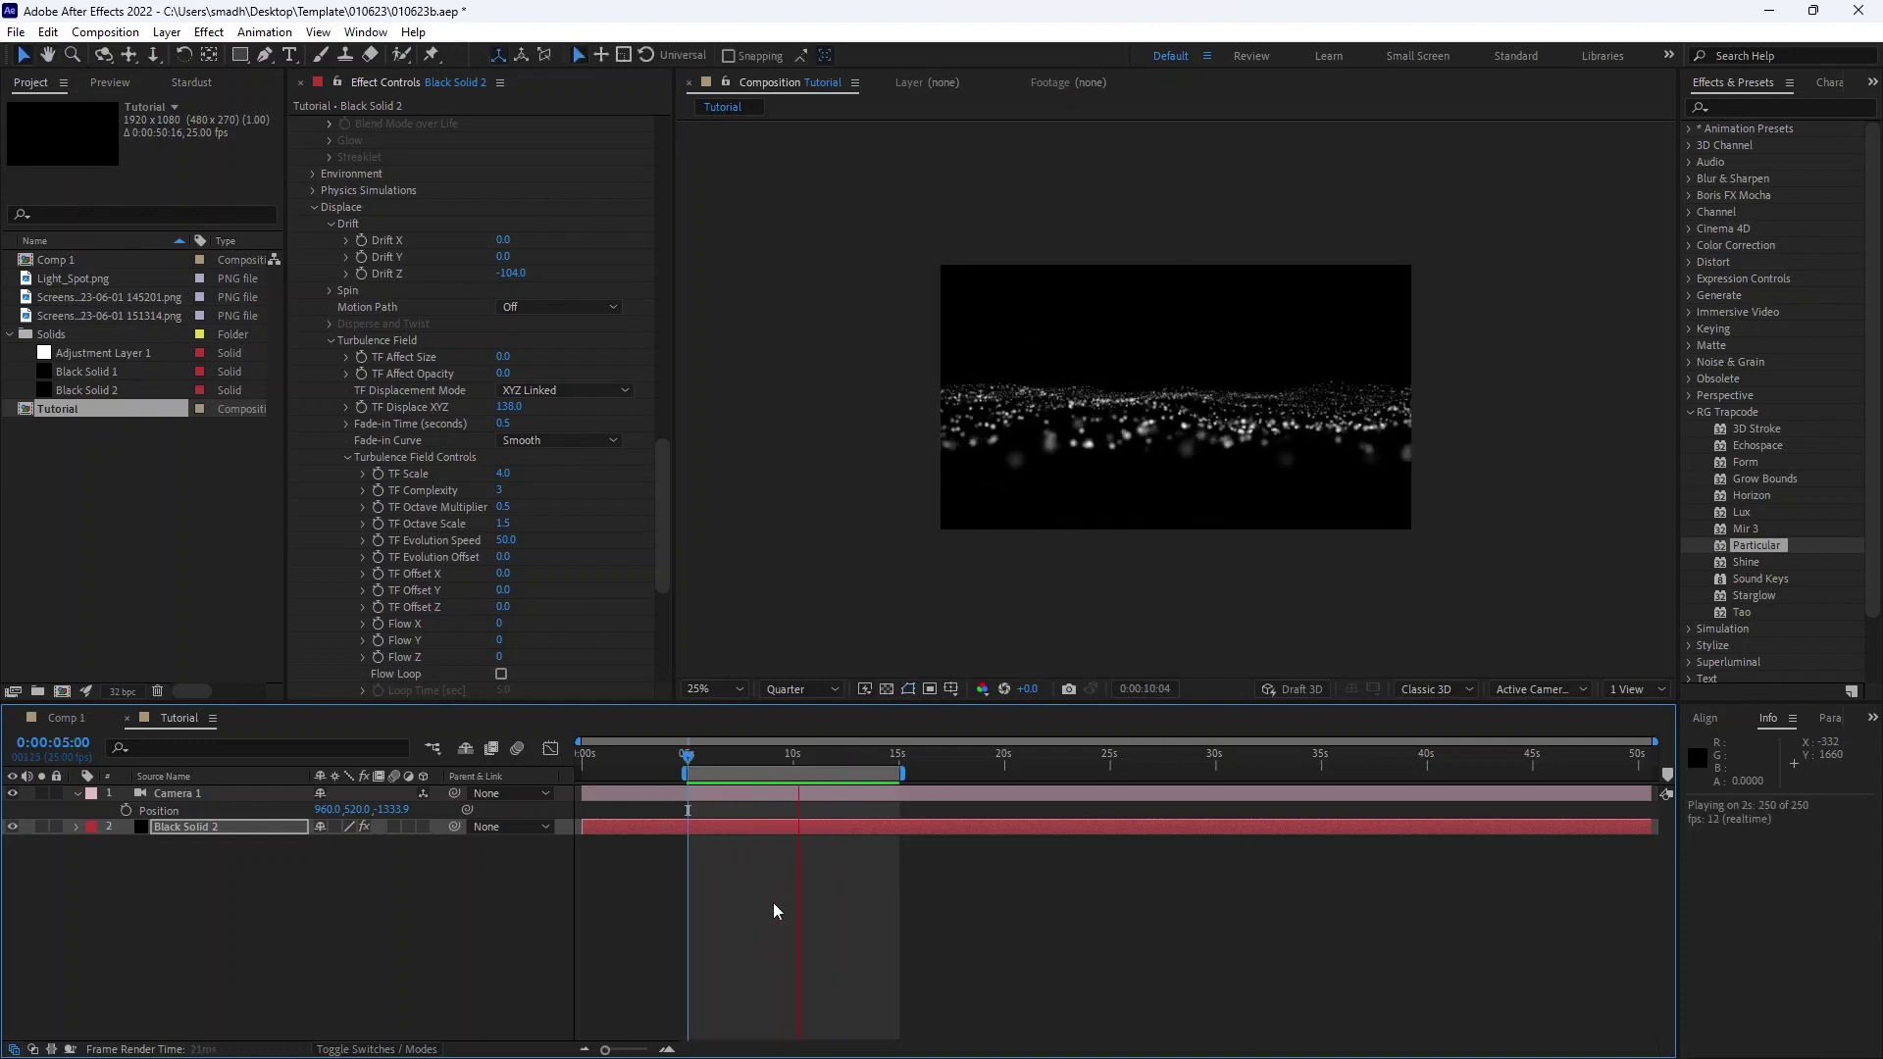
key(space)
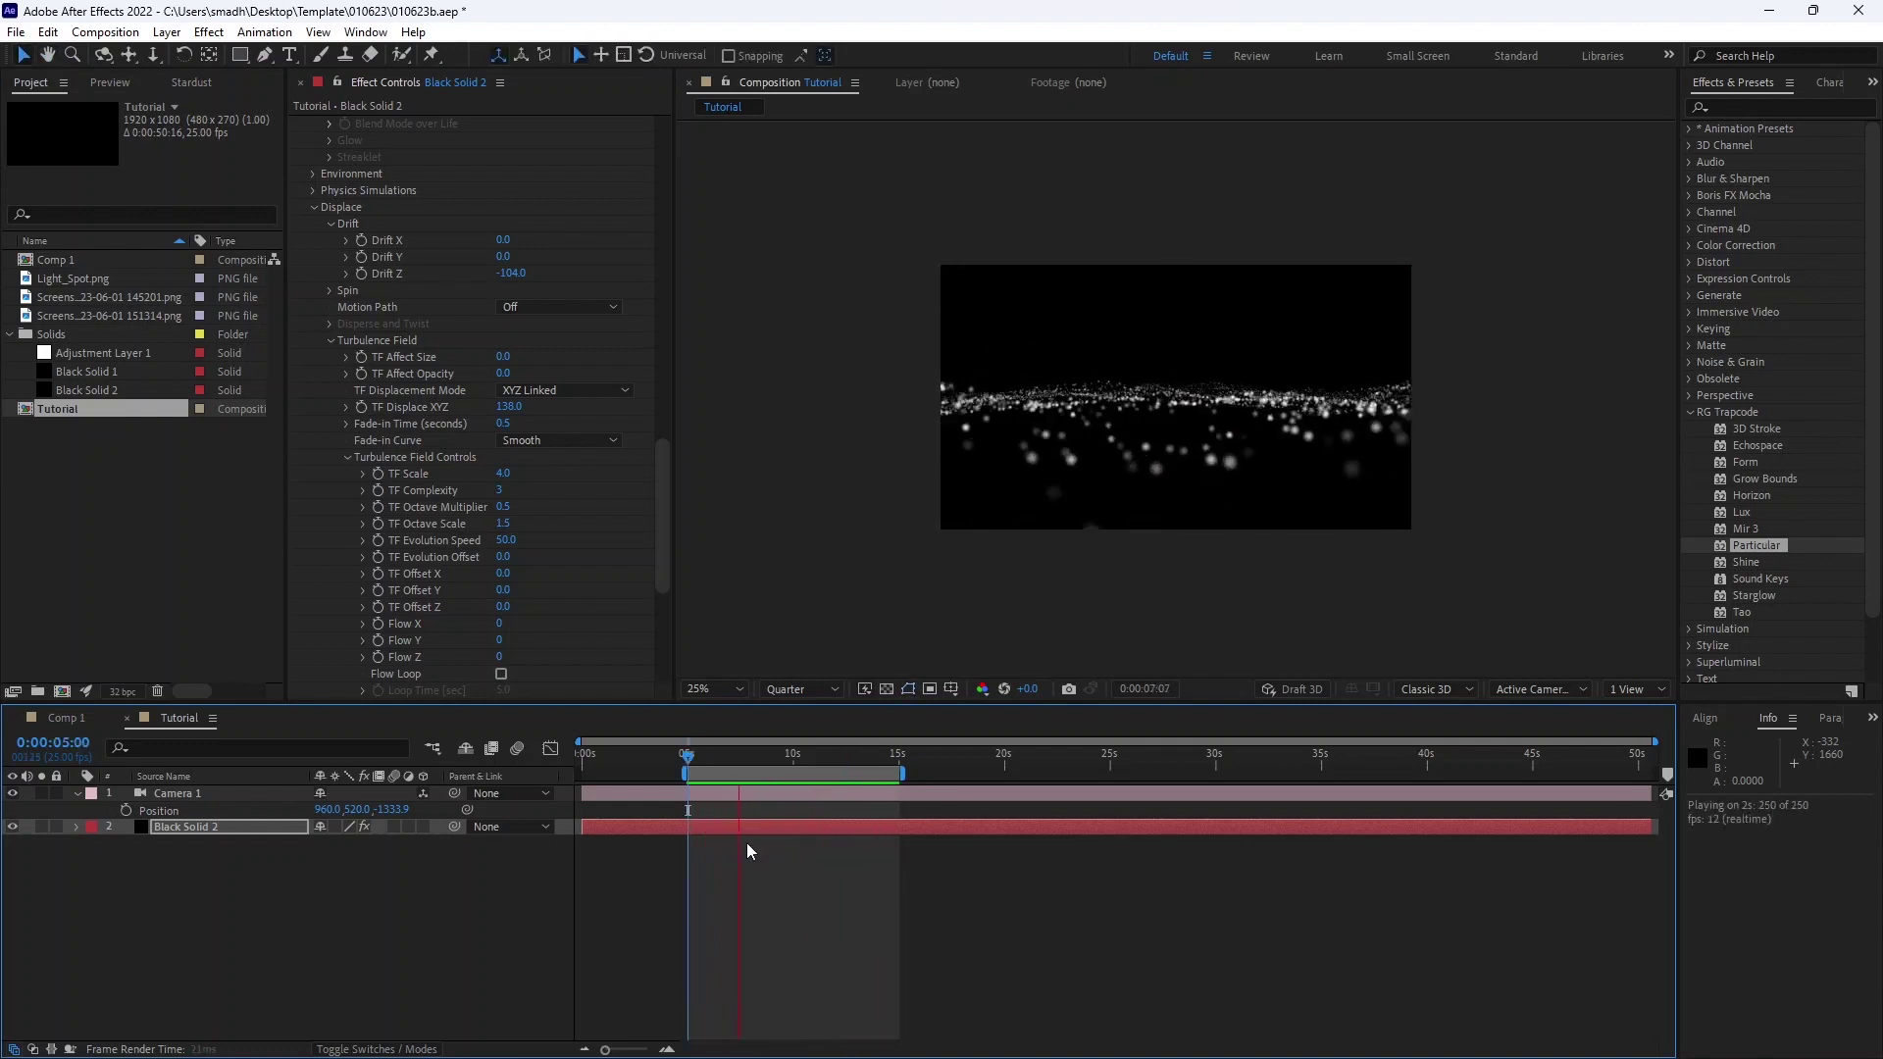
key(space)
Raise the emitter's Particles/sec to 4000
scroll(443, 315, up, 10)
click(510, 343)
text(4000)
key(Return)
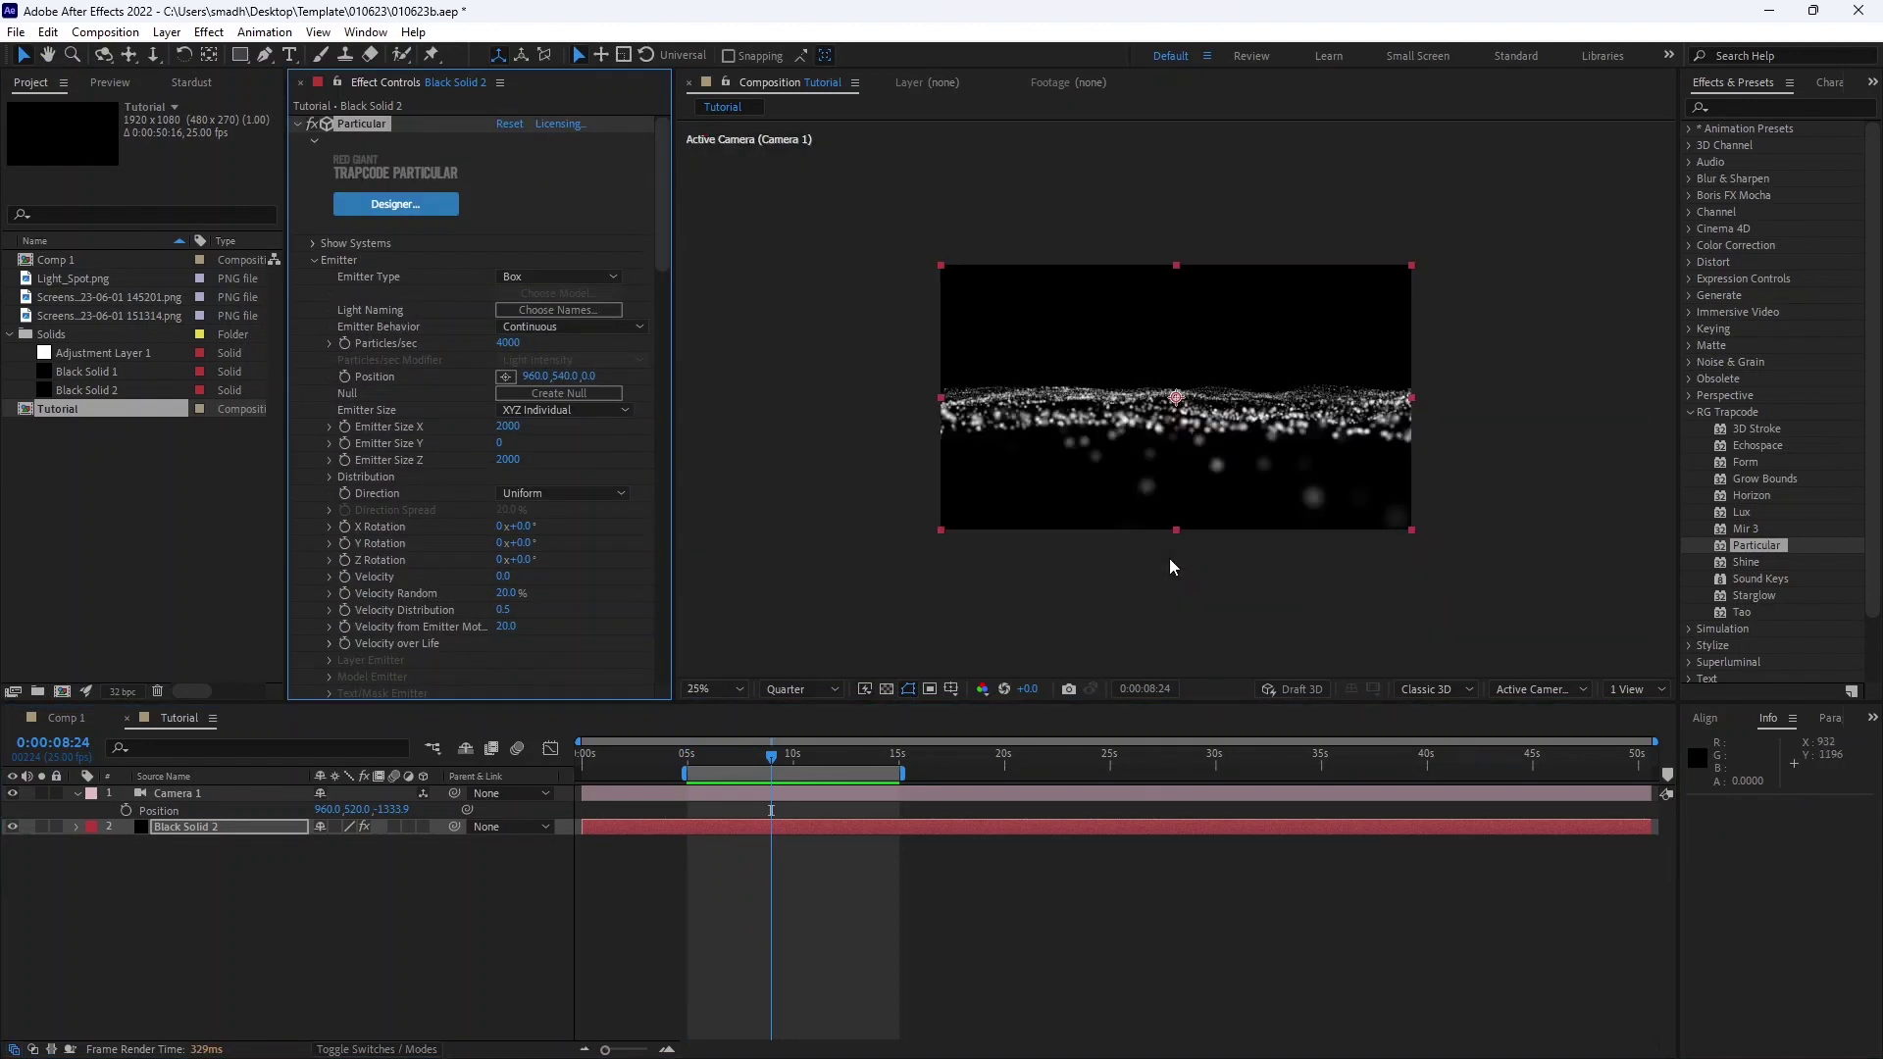
Increase TF Displace XYZ to 343 and preview from the start of the work area
scroll(451, 533, down, 15)
scroll(438, 569, down, 1)
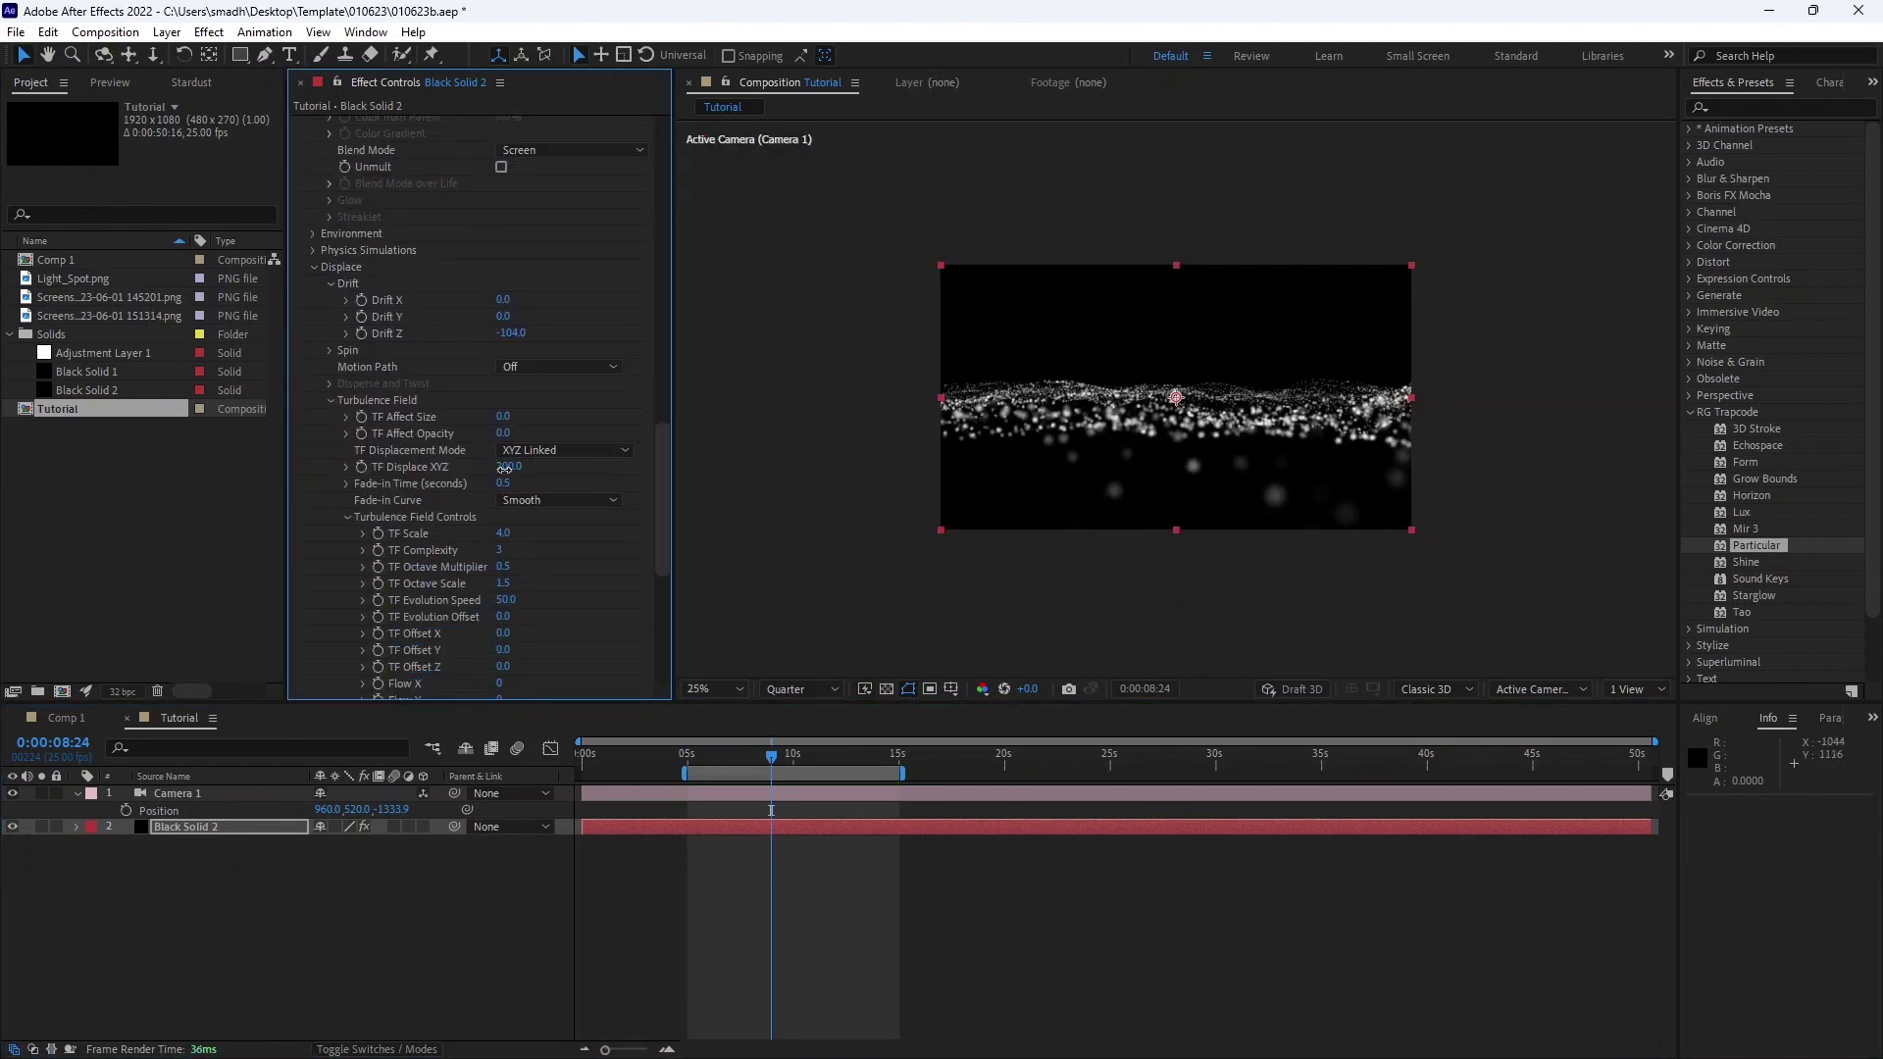
drag(506, 467, 647, 466)
click(688, 758)
key(space)
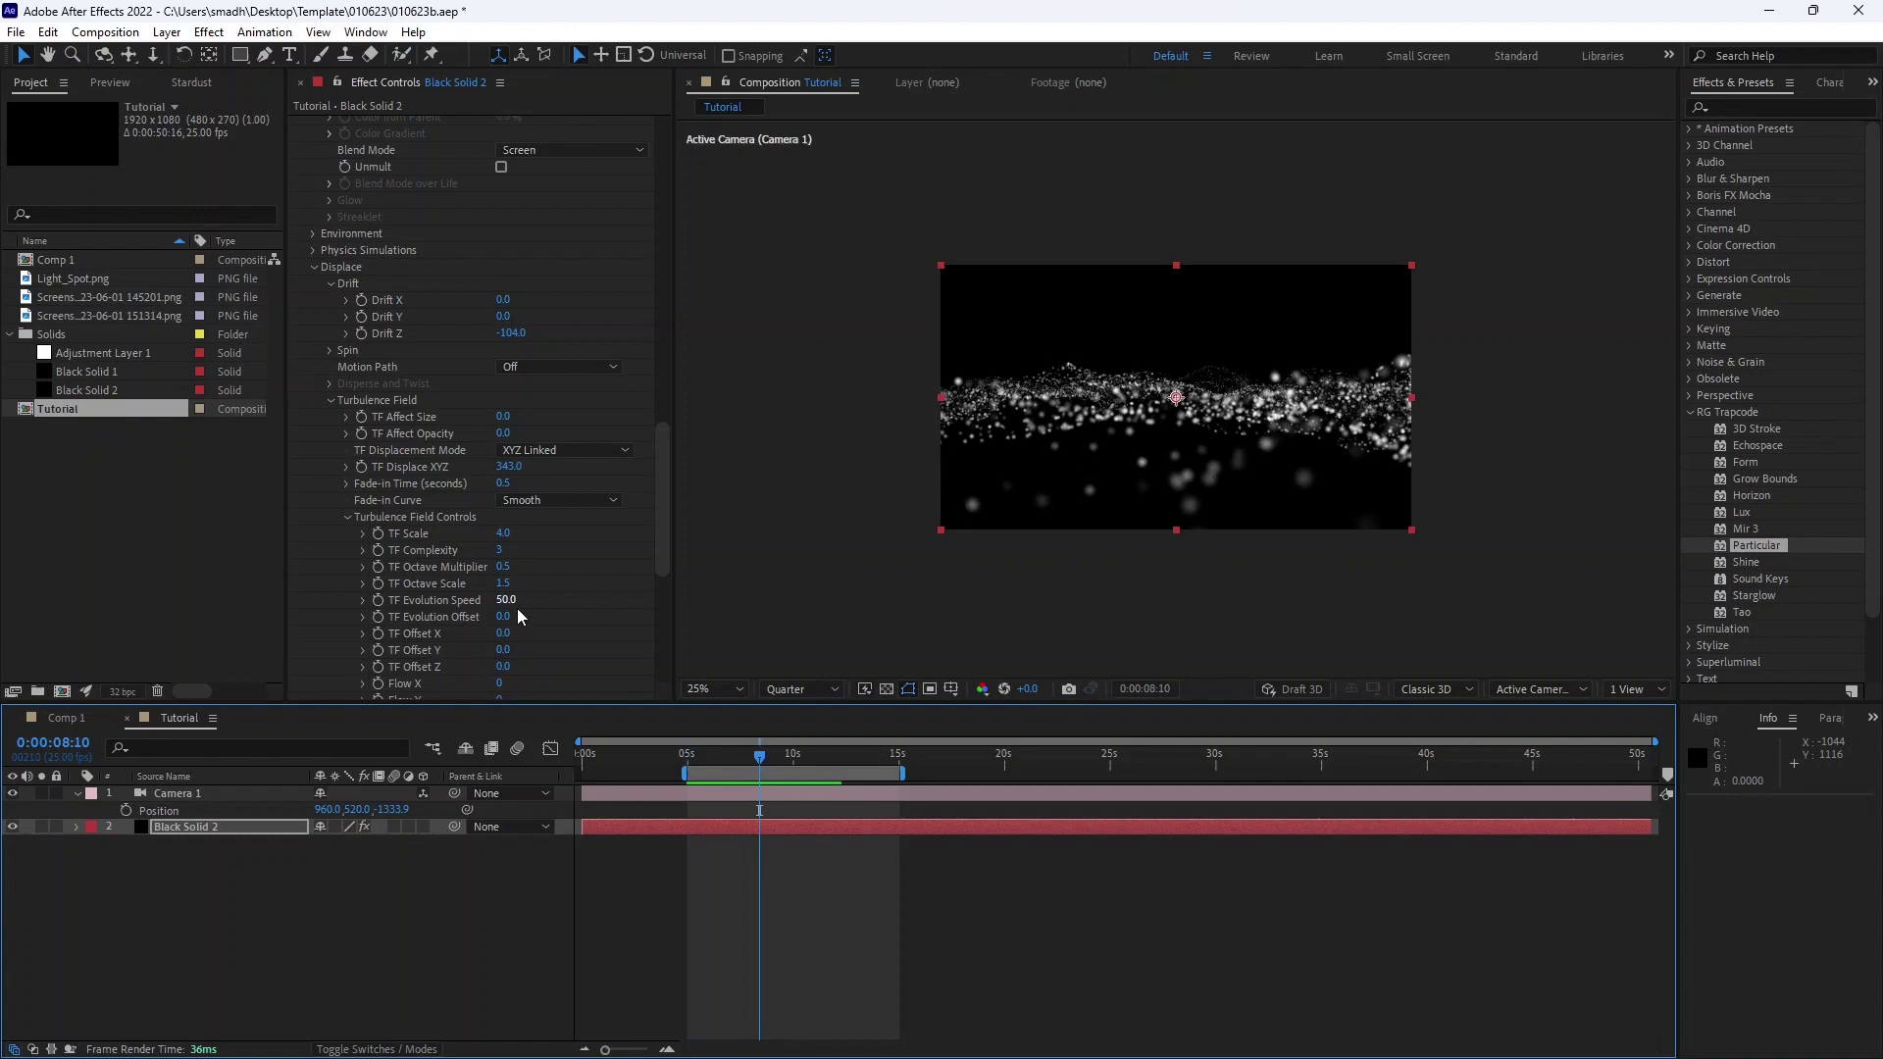
Slow the turbulence by setting TF Evolution Speed to 20, and preview the wave at a larger view size
click(505, 599)
text(20)
key(Return)
key(space)
scroll(446, 579, down, 2)
click(503, 396)
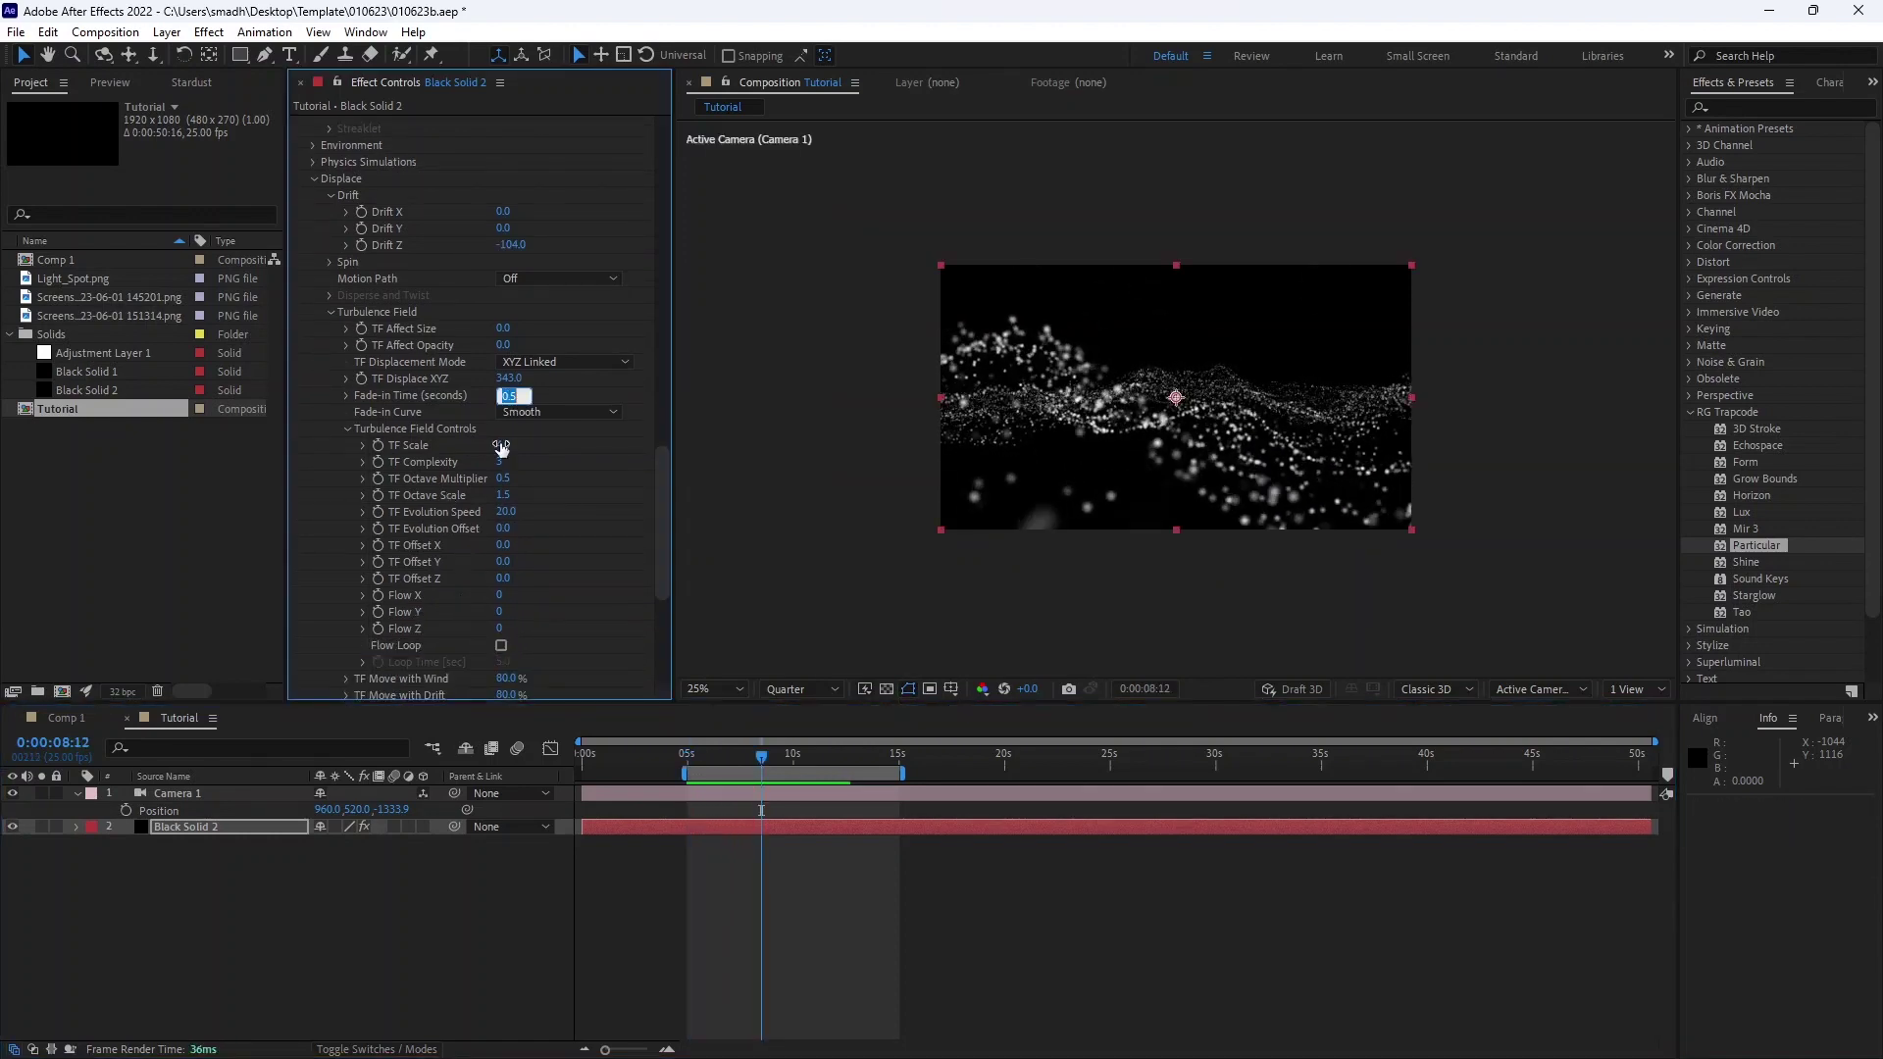
click(688, 758)
key(space)
key(period)
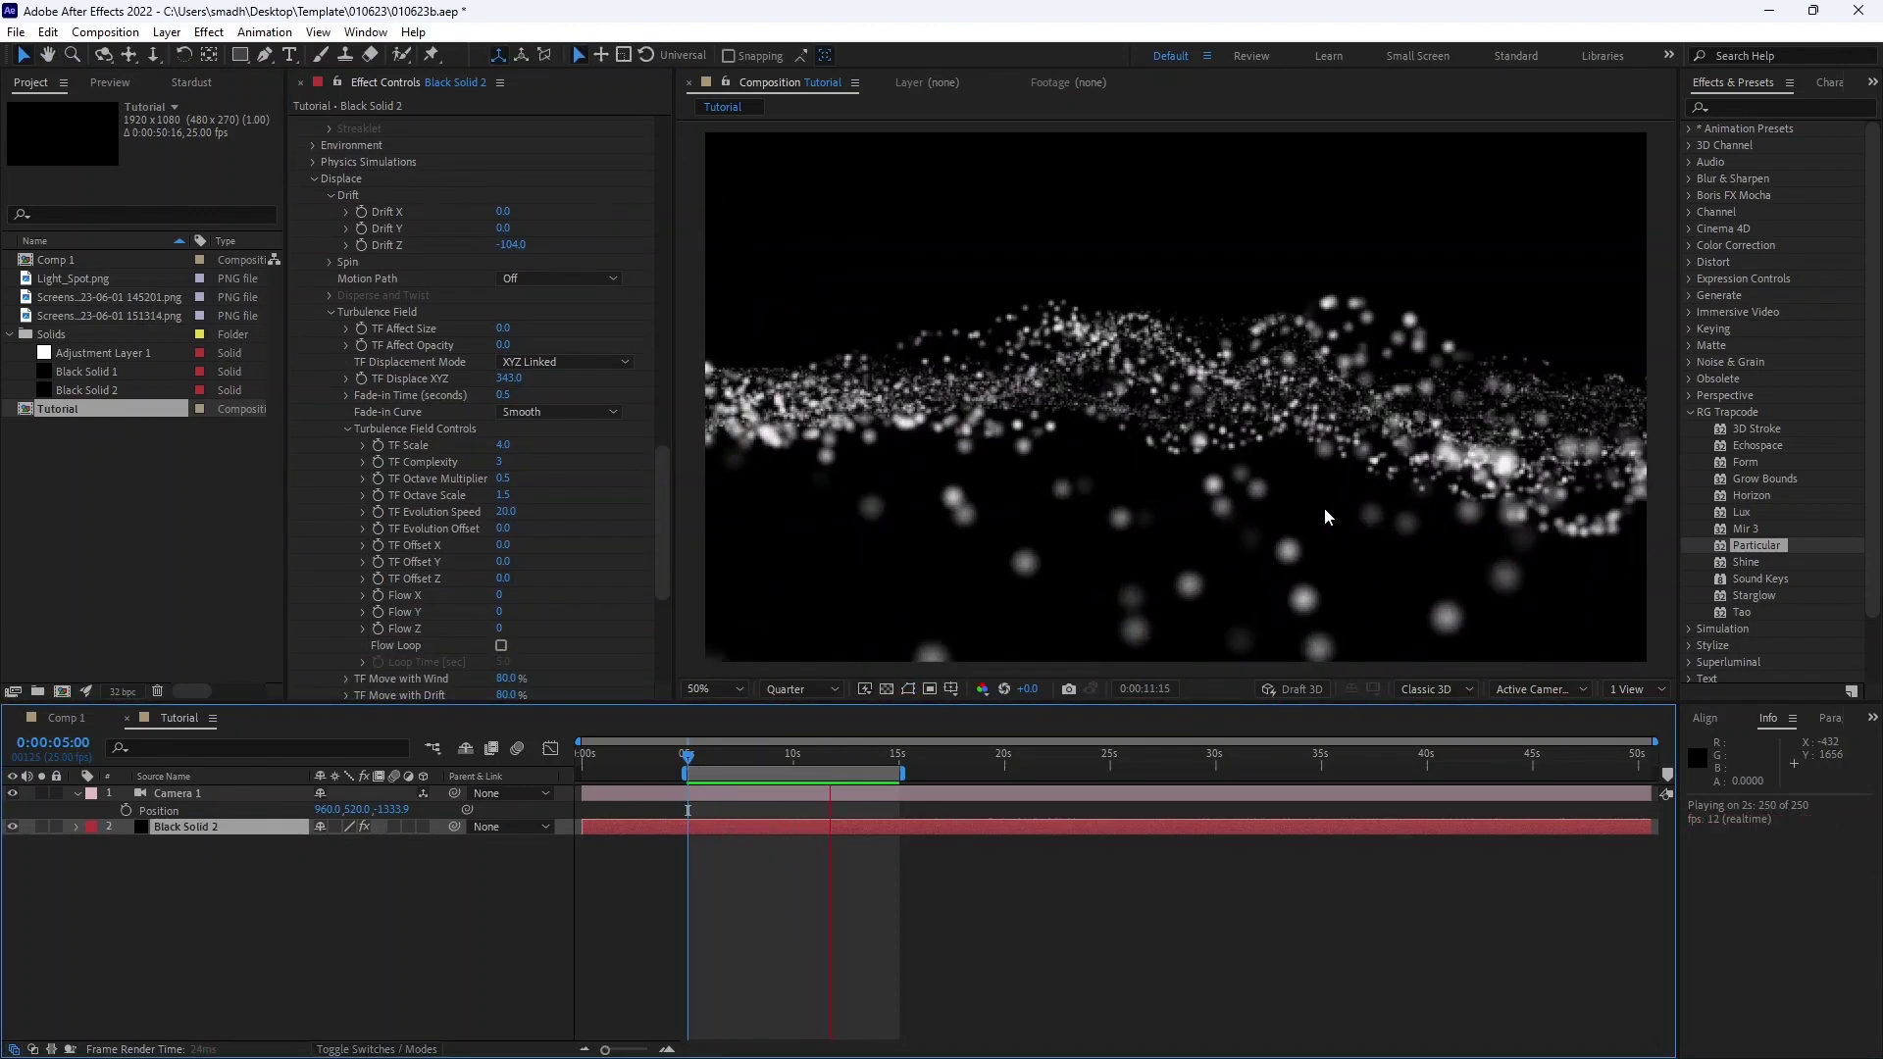
Set the Turbulence Field's Fade-in Time to 0 seconds and preview the wave
click(502, 394)
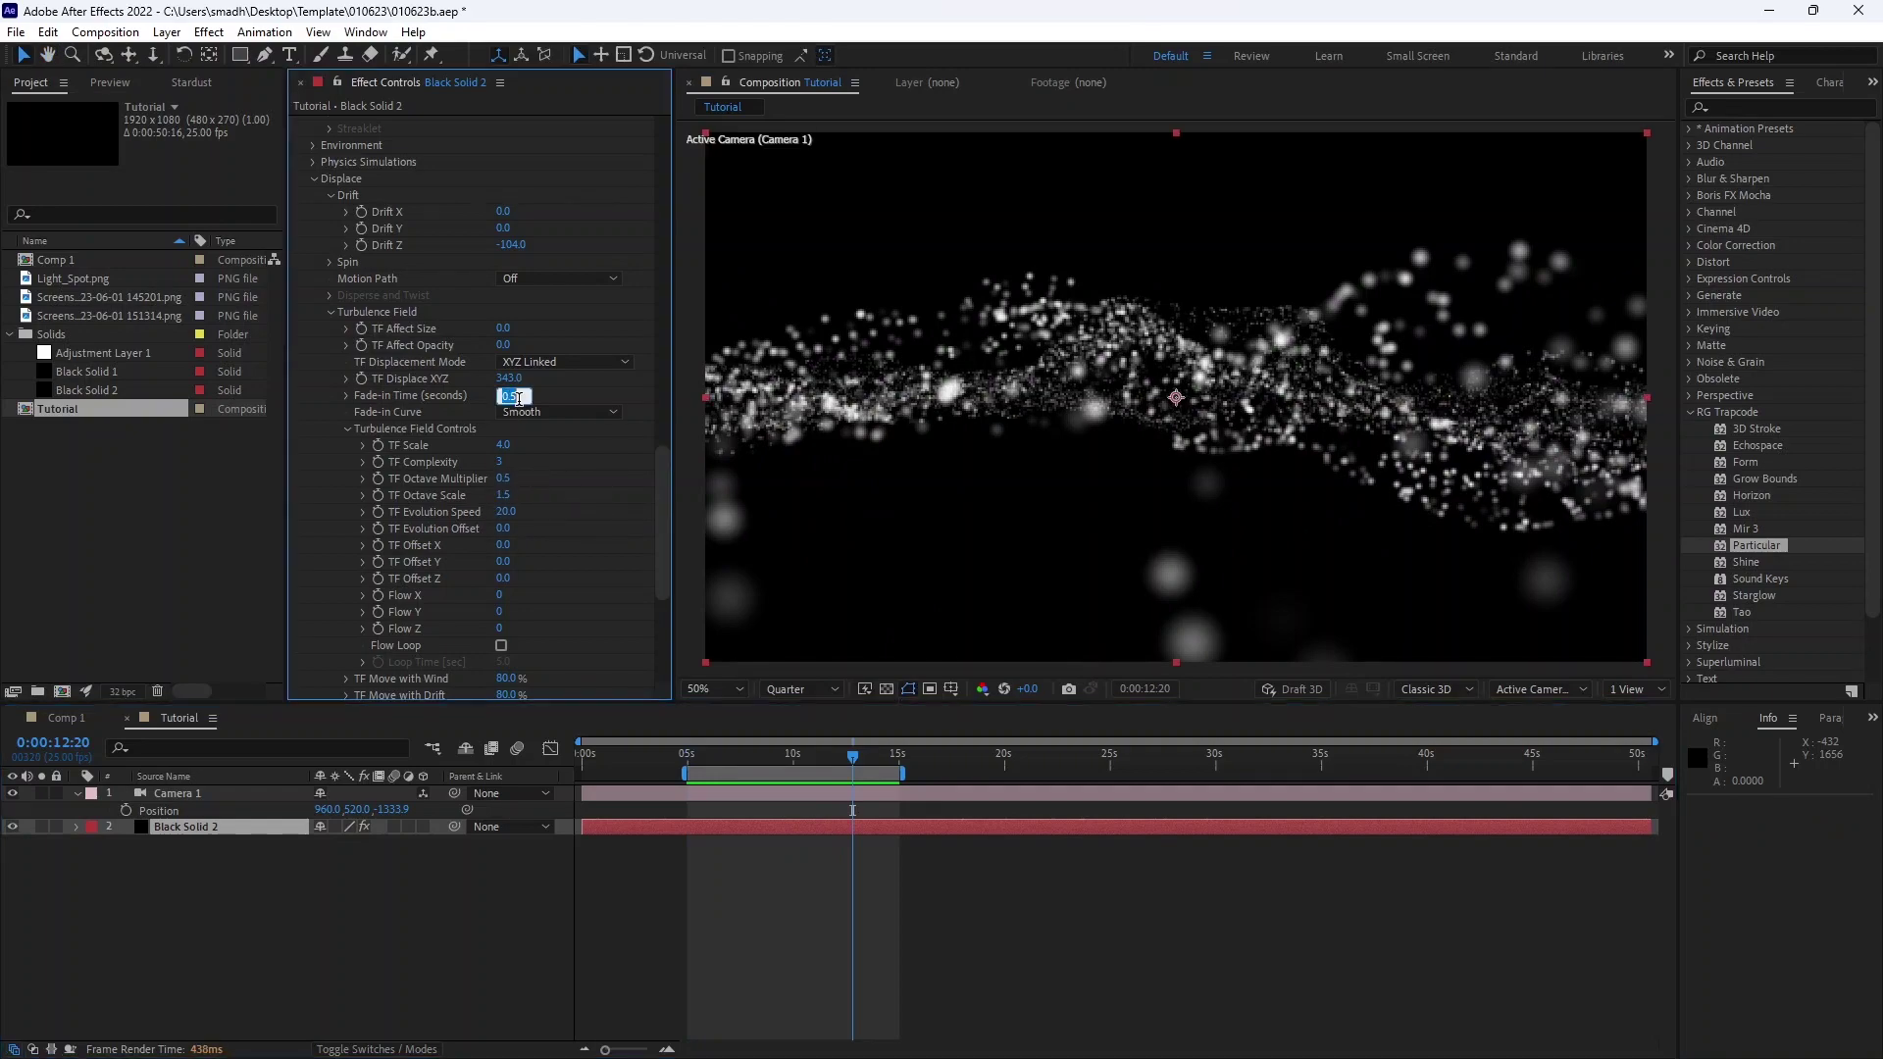
text(0)
key(Return)
key(space)
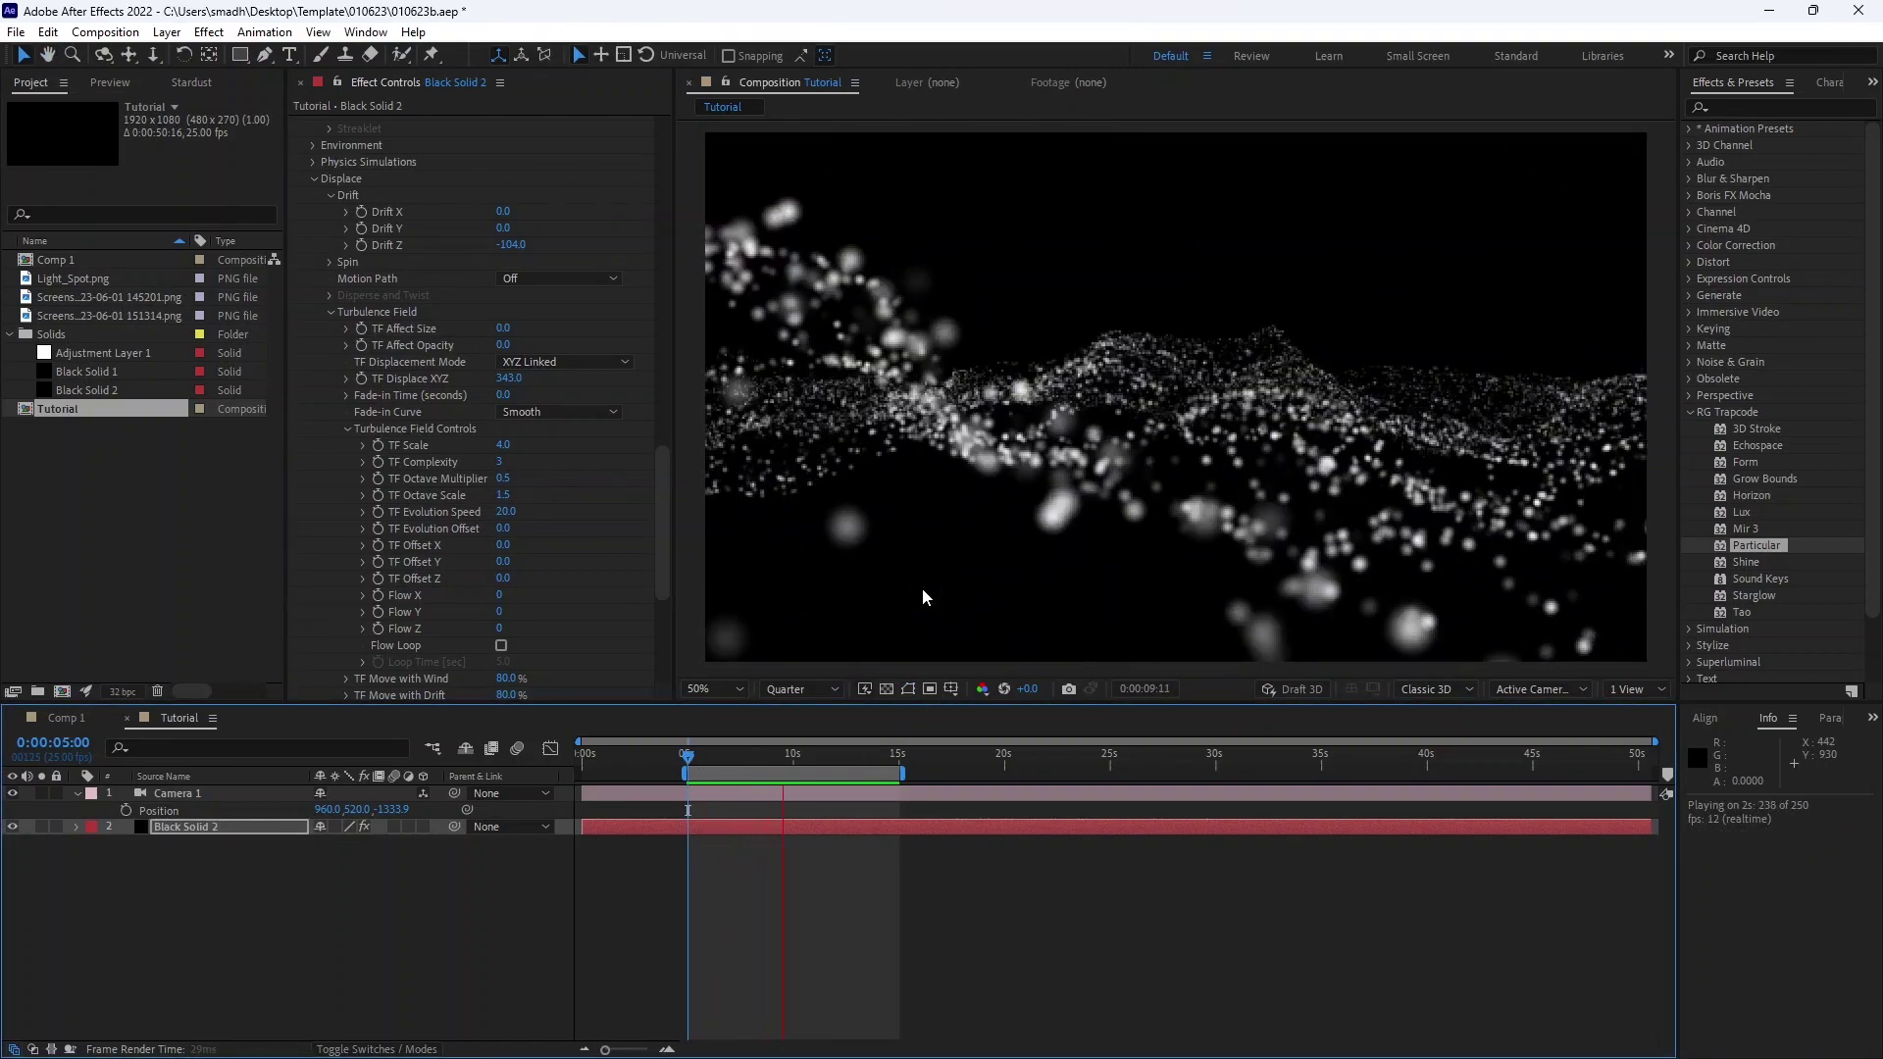
key(space)
Change the particle color to a soft blue, 5C8EB4, and preview it
scroll(427, 455, up, 8)
click(503, 436)
click(740, 553)
click(742, 553)
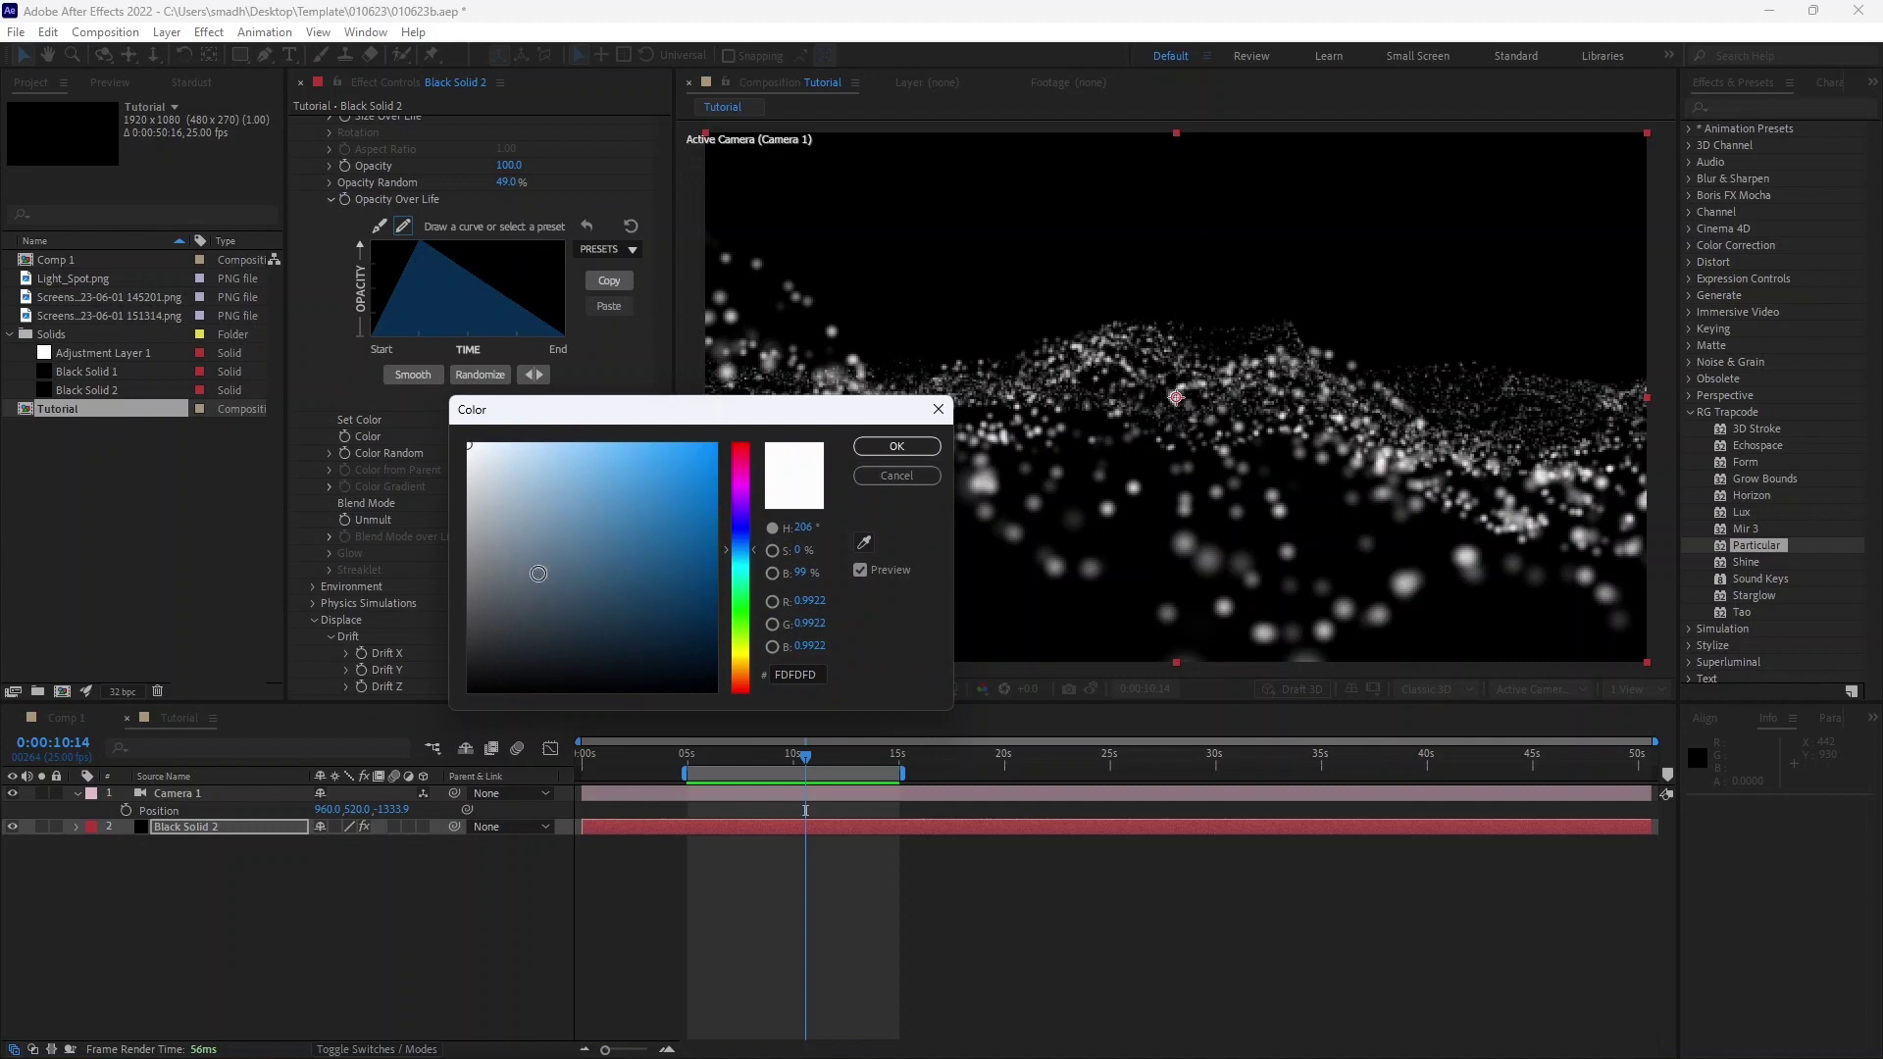
mouse_move(570, 581)
mouse_down()
mouse_move(601, 550)
mouse_move(589, 516)
mouse_up()
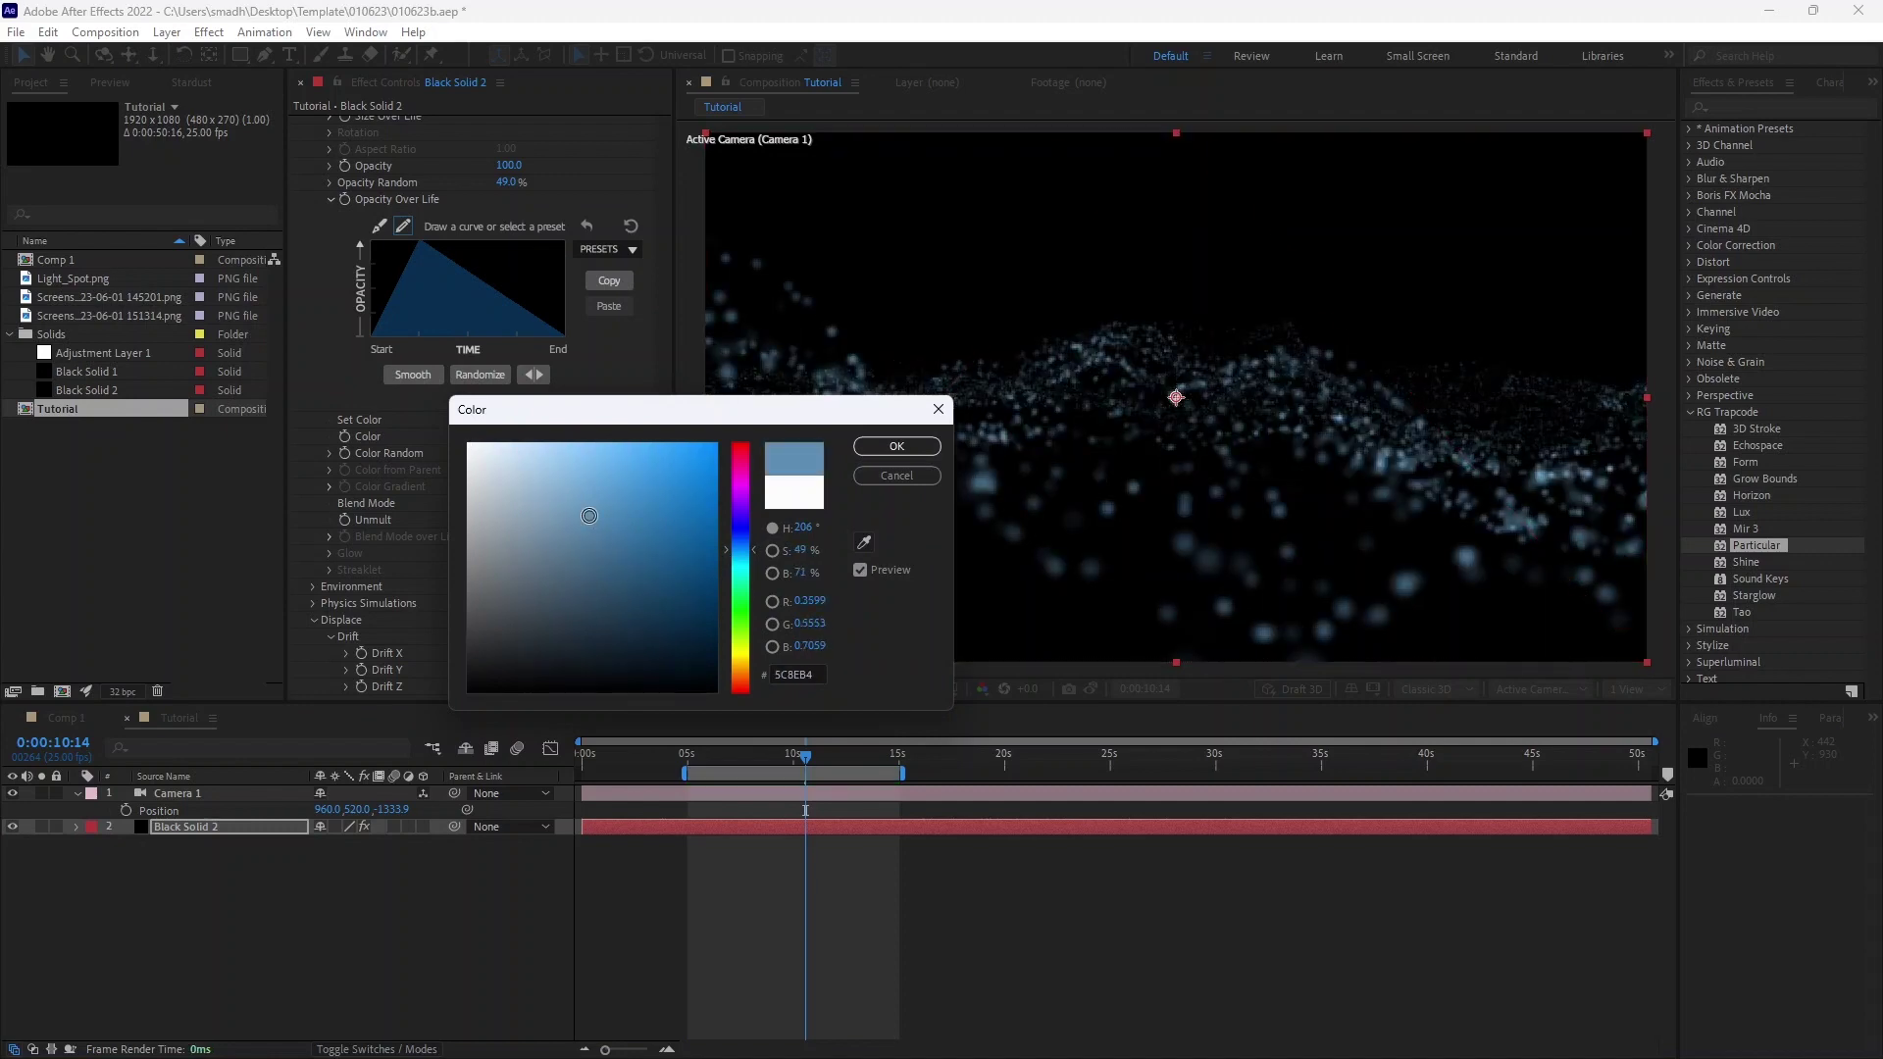
click(897, 446)
key(space)
Raise Particles/sec to 20000 and set the particles' Blend Mode to Add
scroll(398, 497, up, 5)
scroll(397, 496, up, 8)
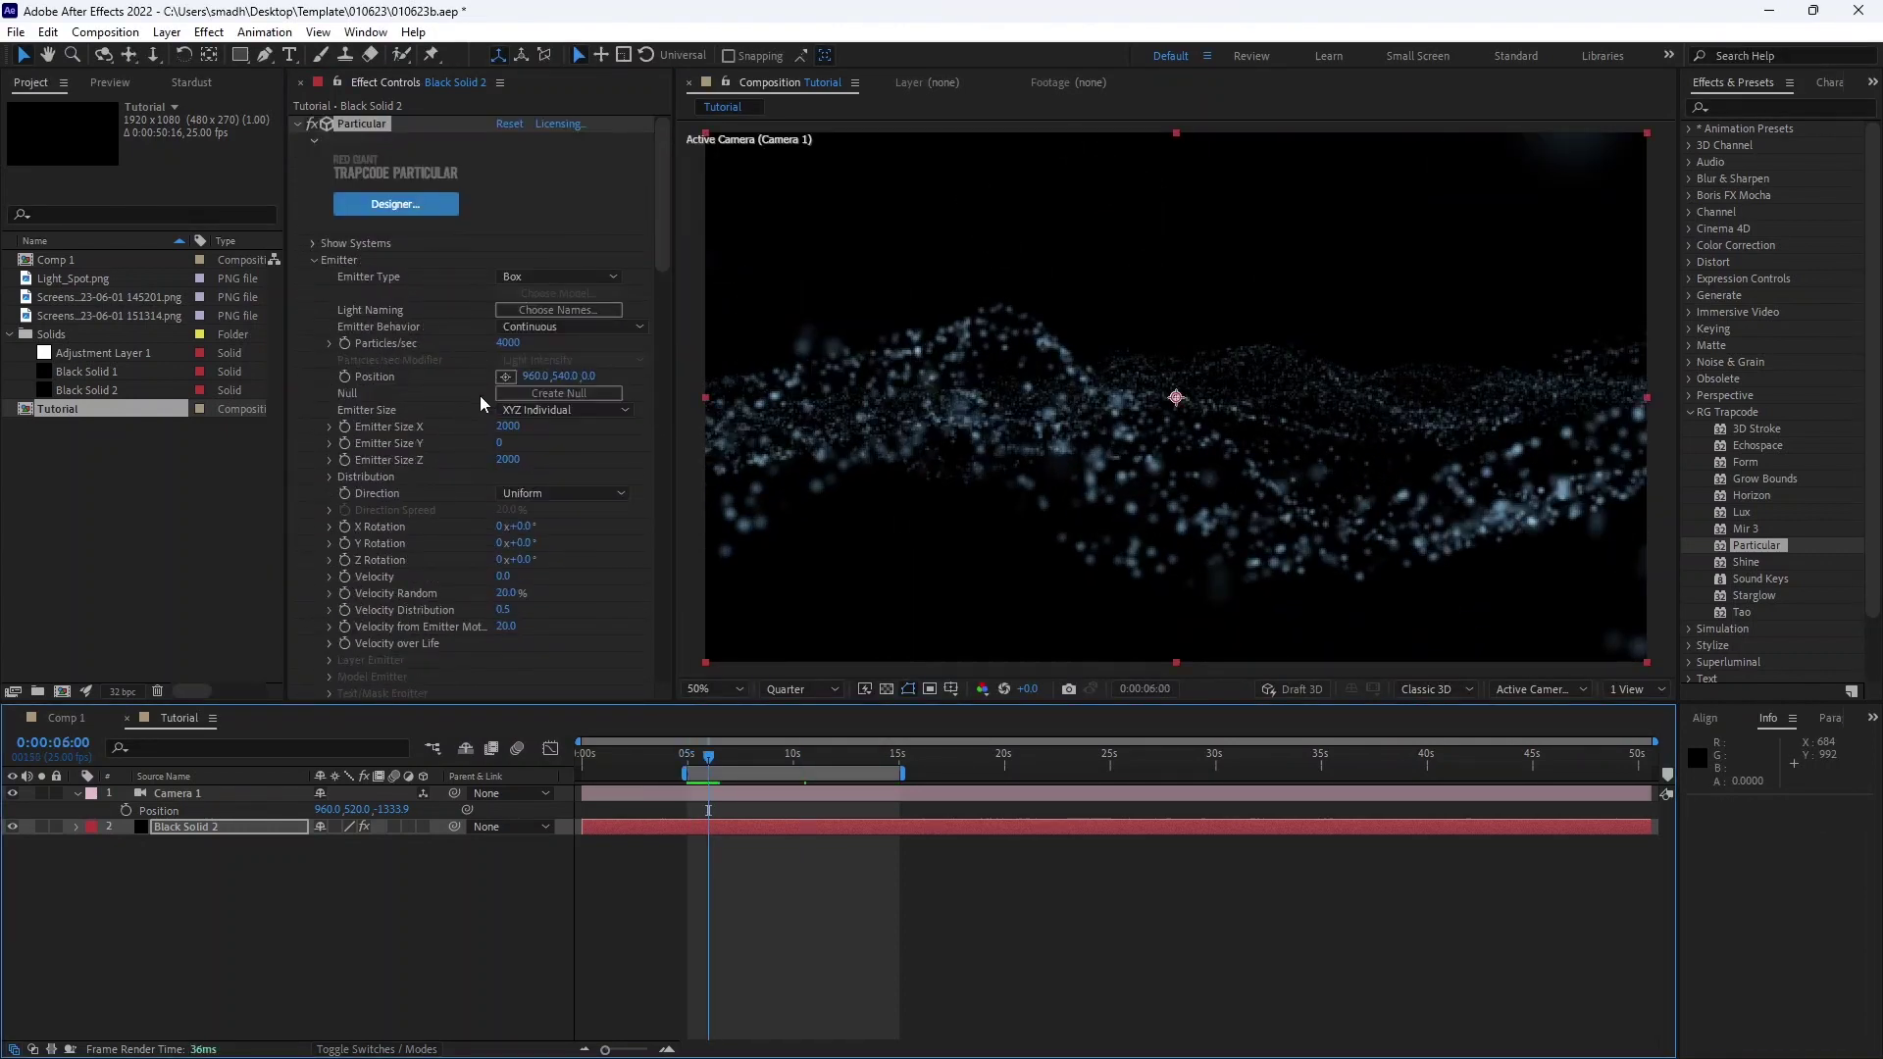
click(510, 344)
key(Return)
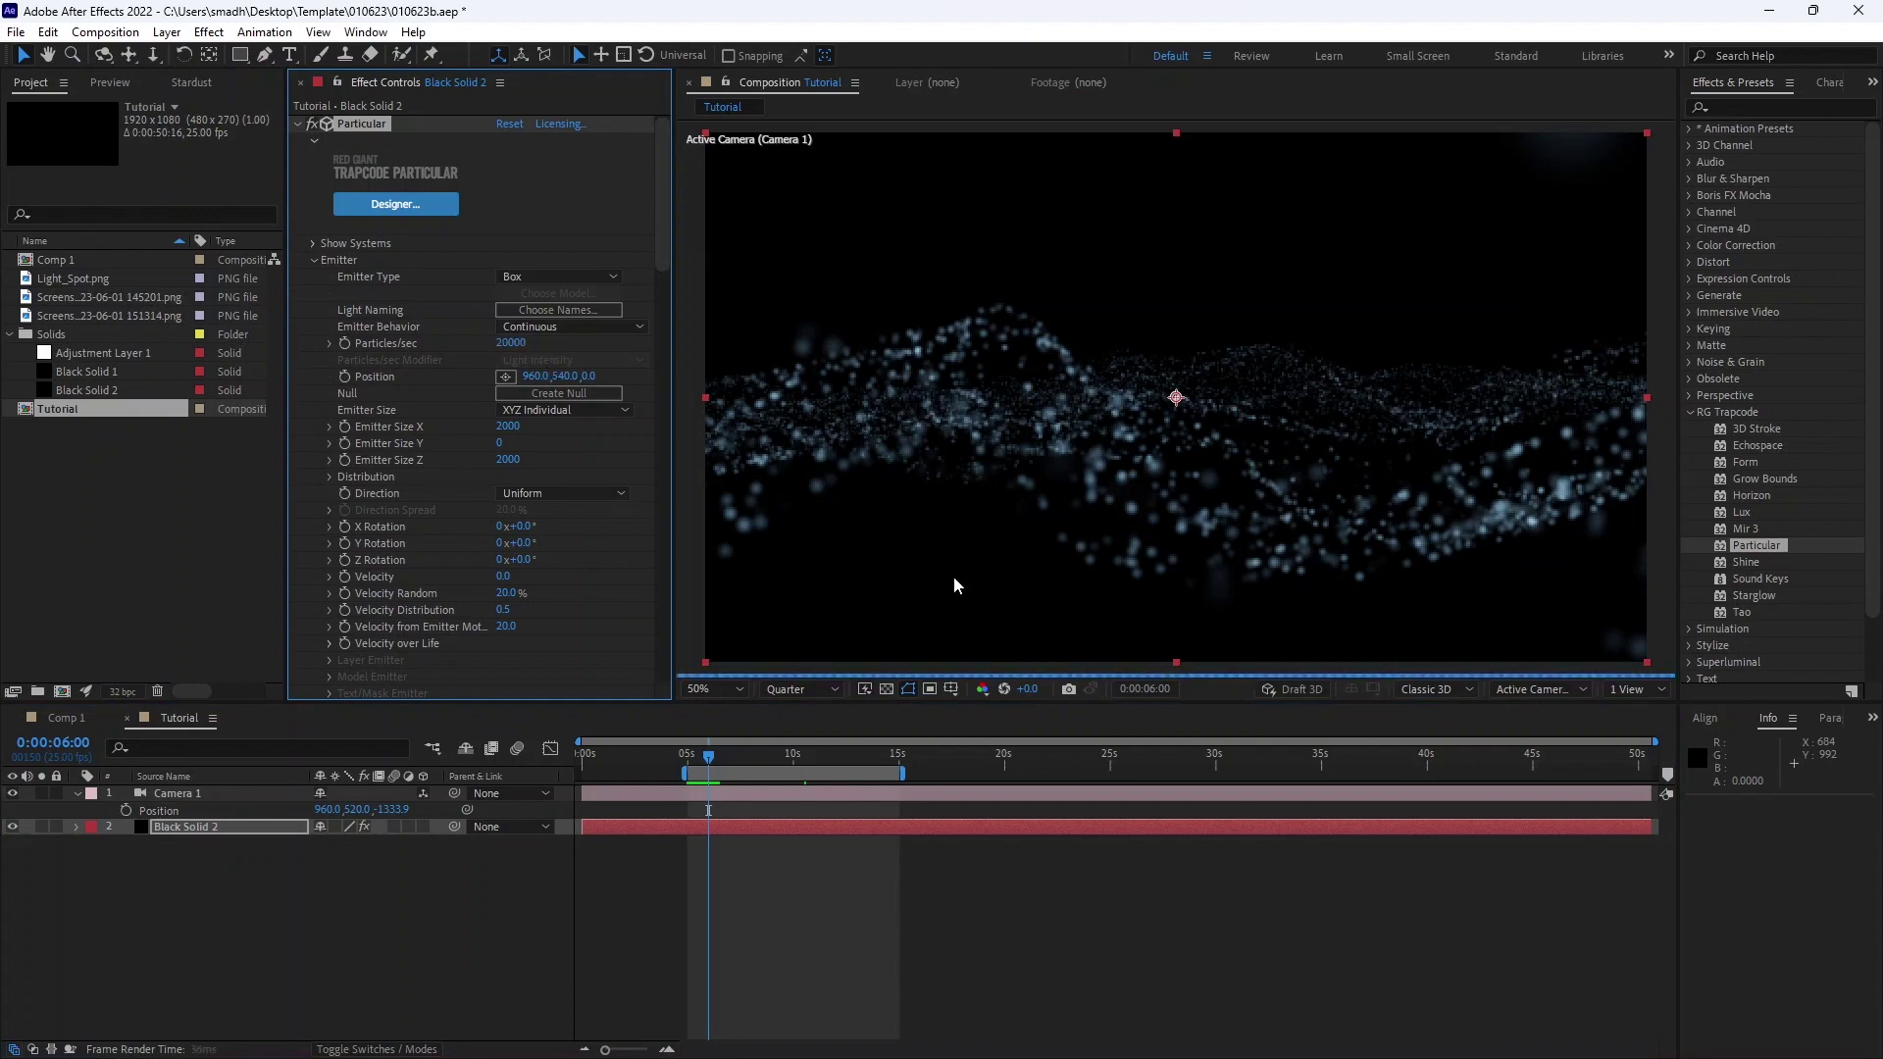
scroll(467, 539, down, 10)
scroll(428, 522, down, 3)
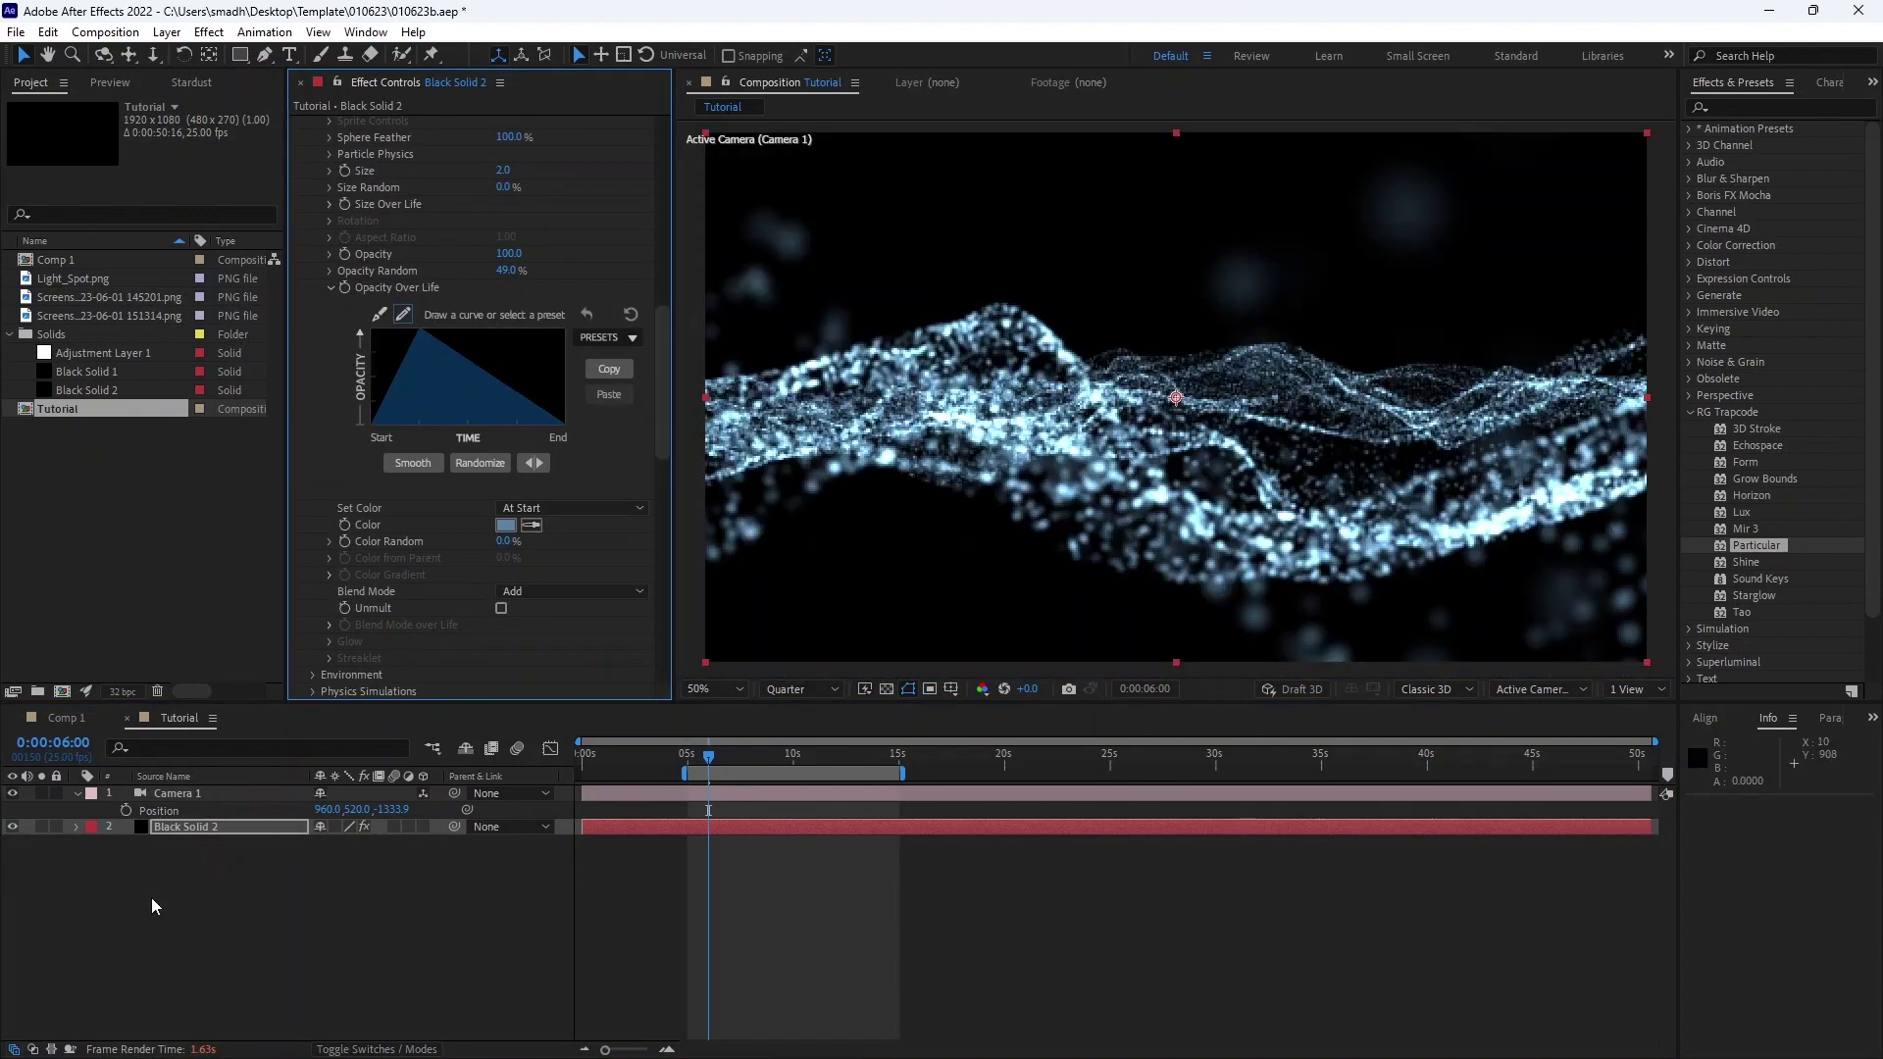
Place the Black Solid 2 footage beneath the particle layer as a background and solo it
drag(118, 390, 294, 981)
click(41, 843)
Try a Gradient Ramp on the background solid, fading from black to a dark blue end color
click(1780, 108)
text(gradi)
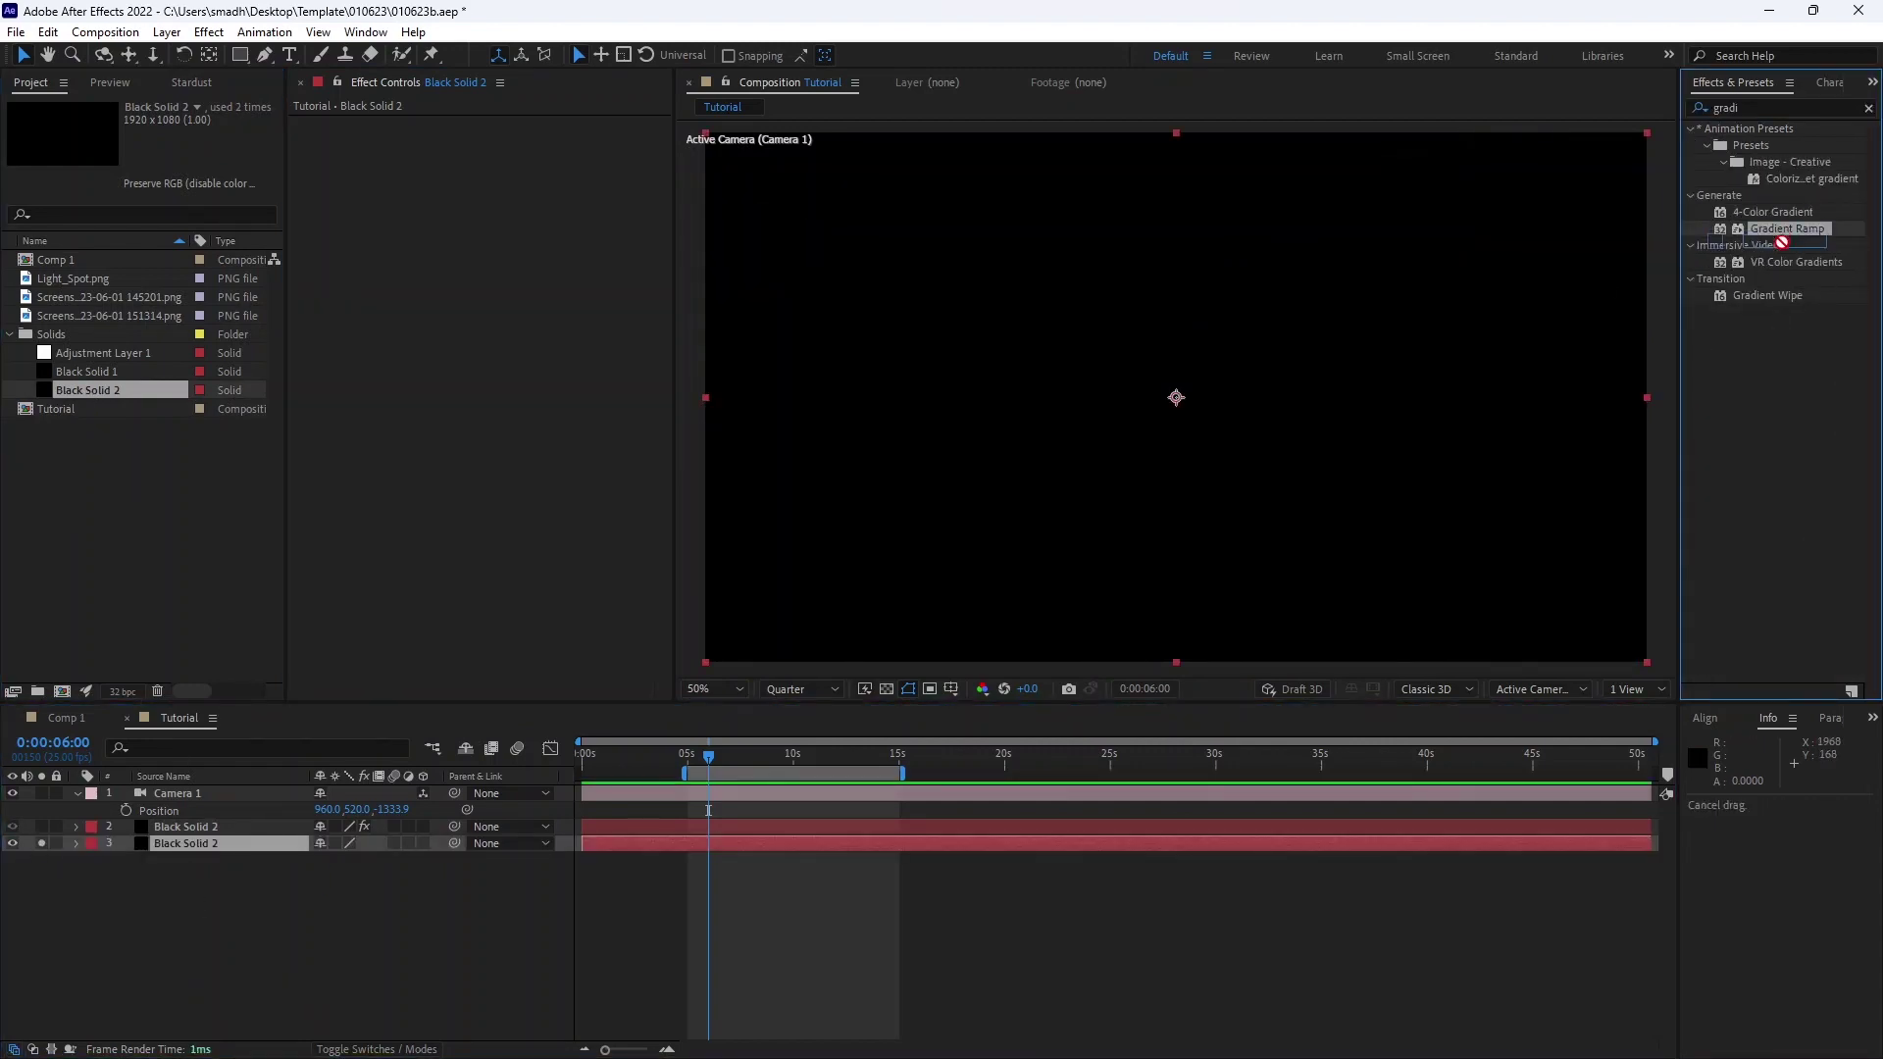
double_click(1787, 228)
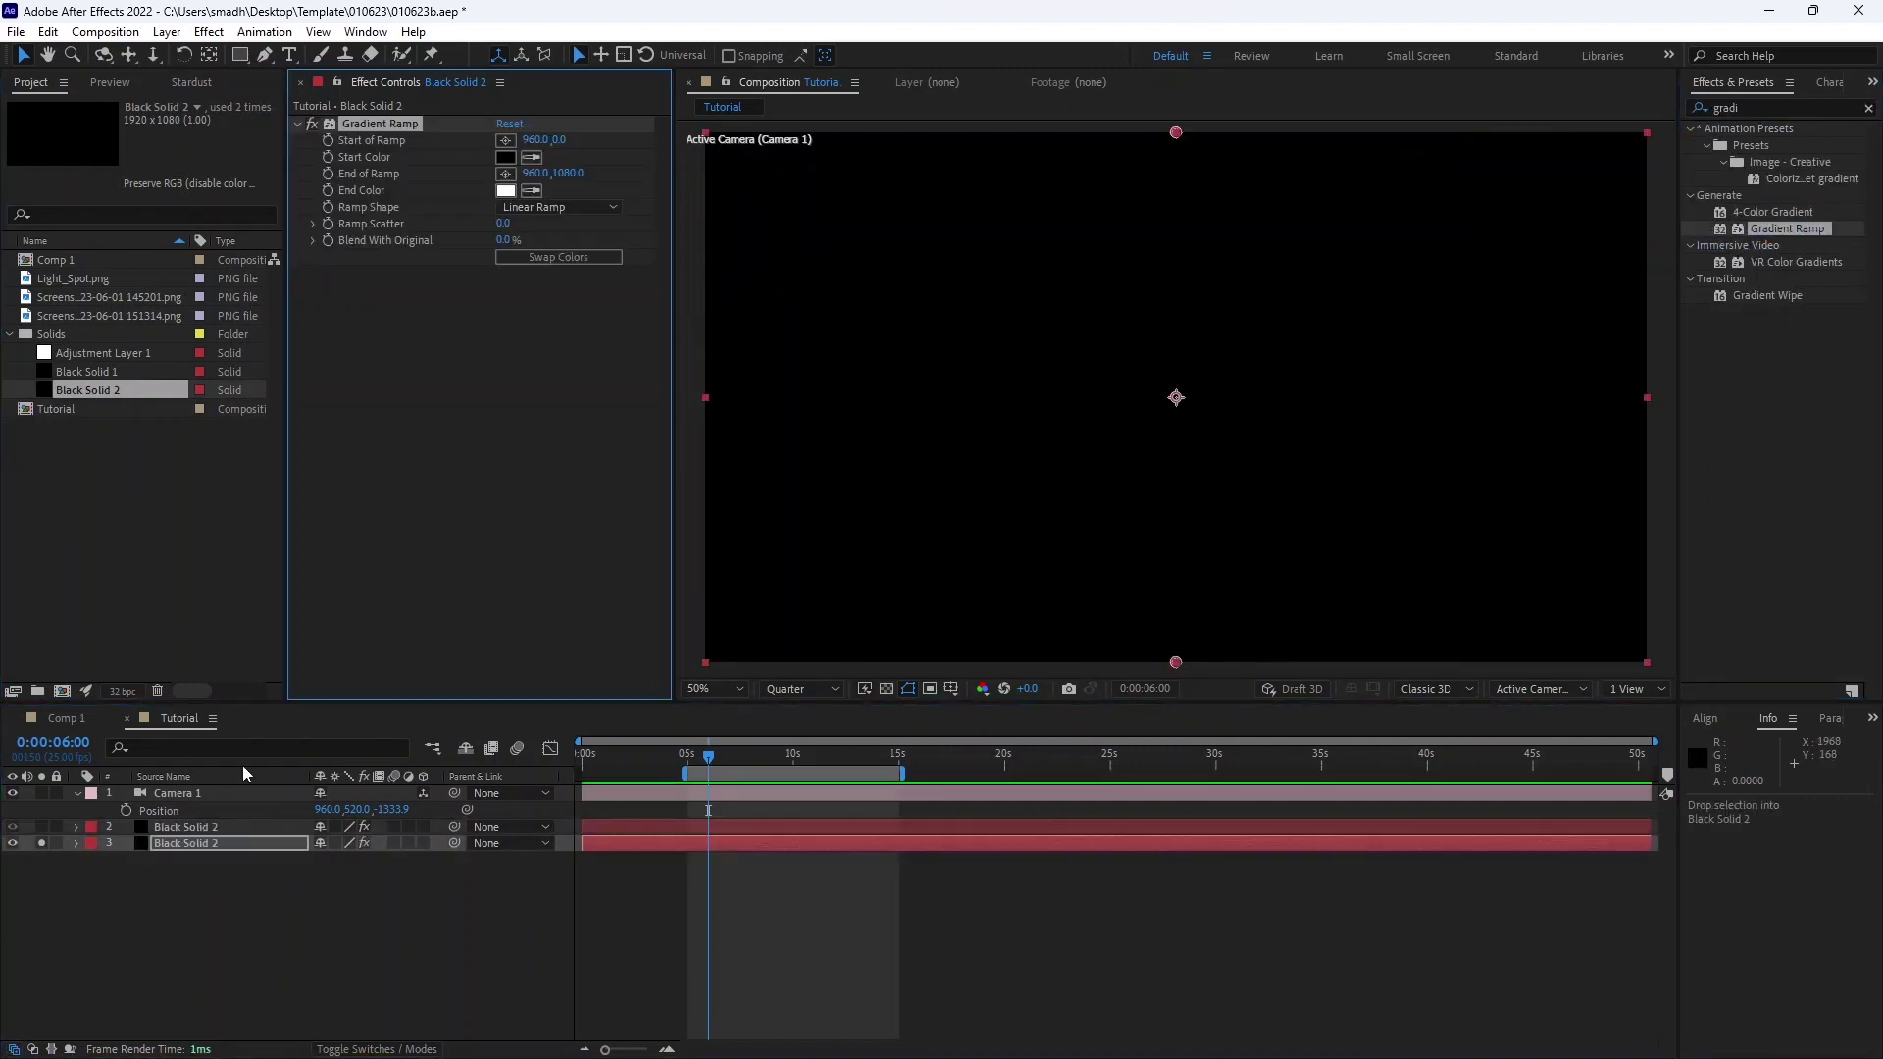
click(506, 190)
drag(656, 615, 657, 635)
click(897, 446)
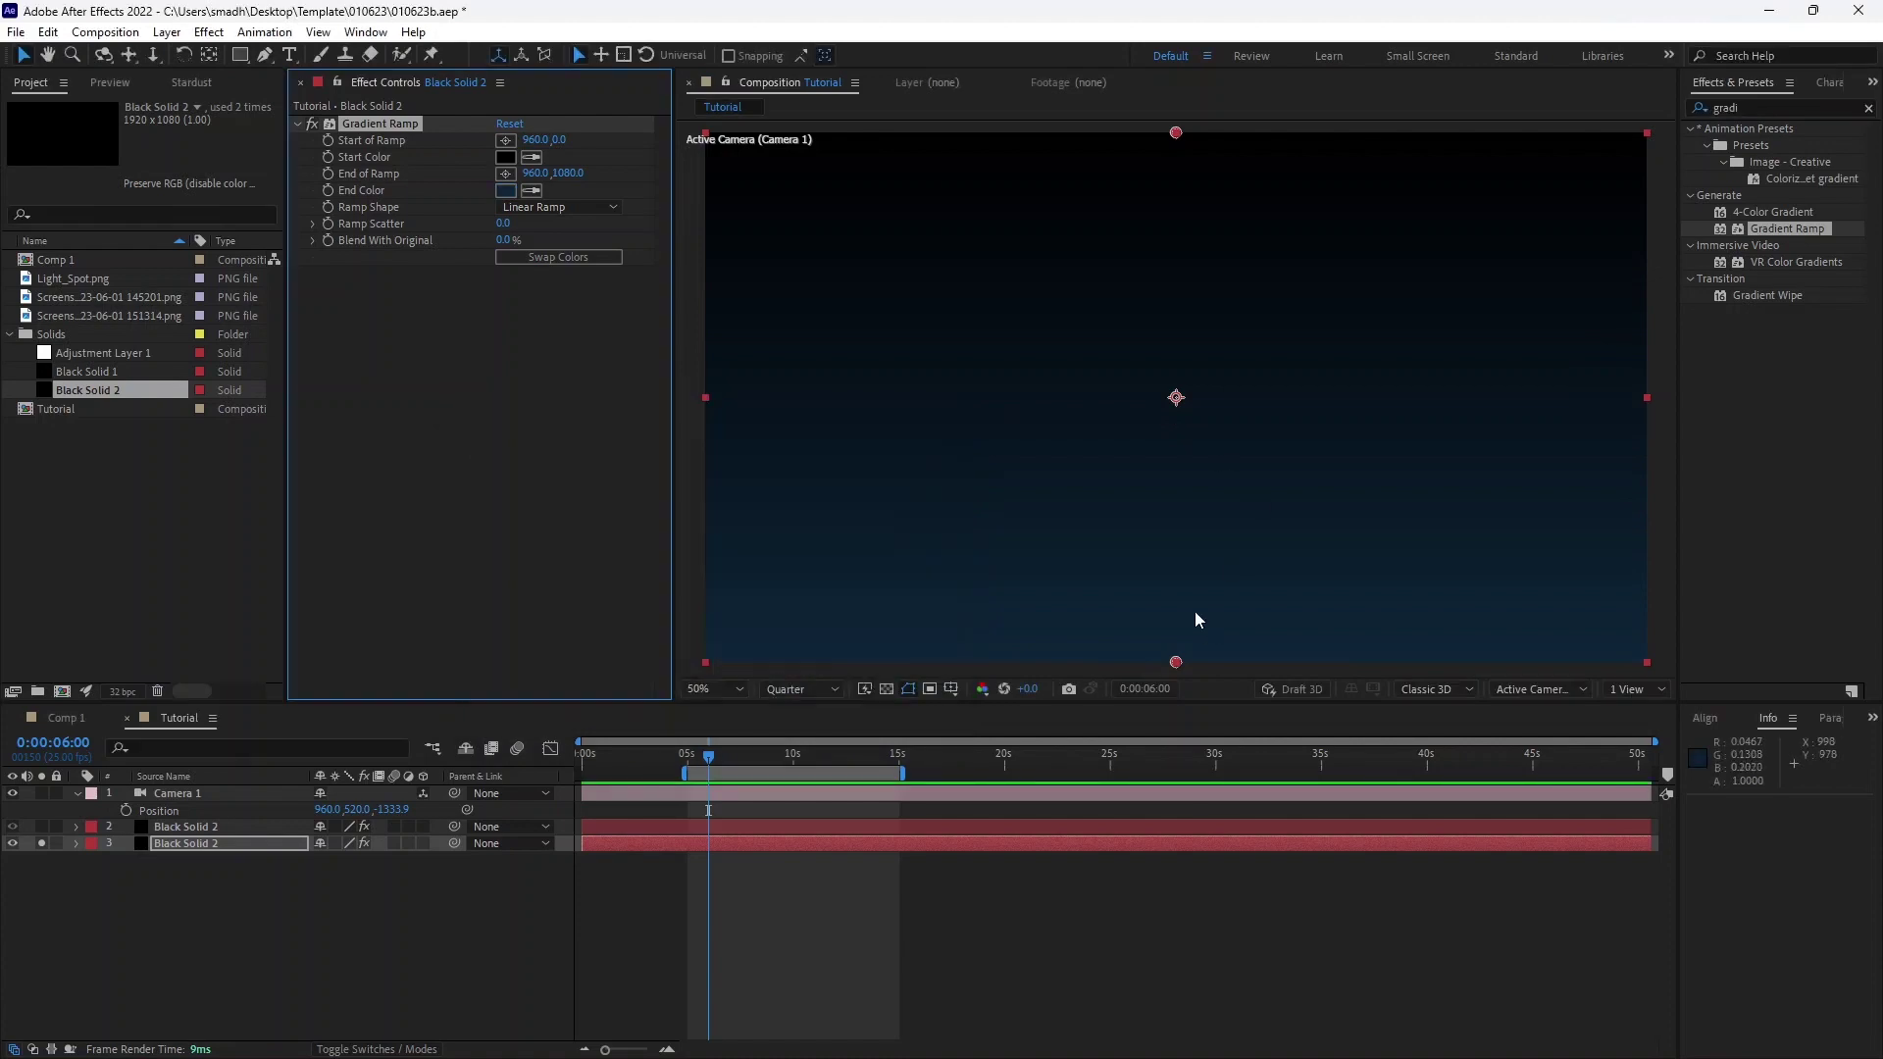
key(comma)
Replace the background solid's gradient with a Fill effect in a very dark blue, 031A29
text(fill)
double_click(1760, 245)
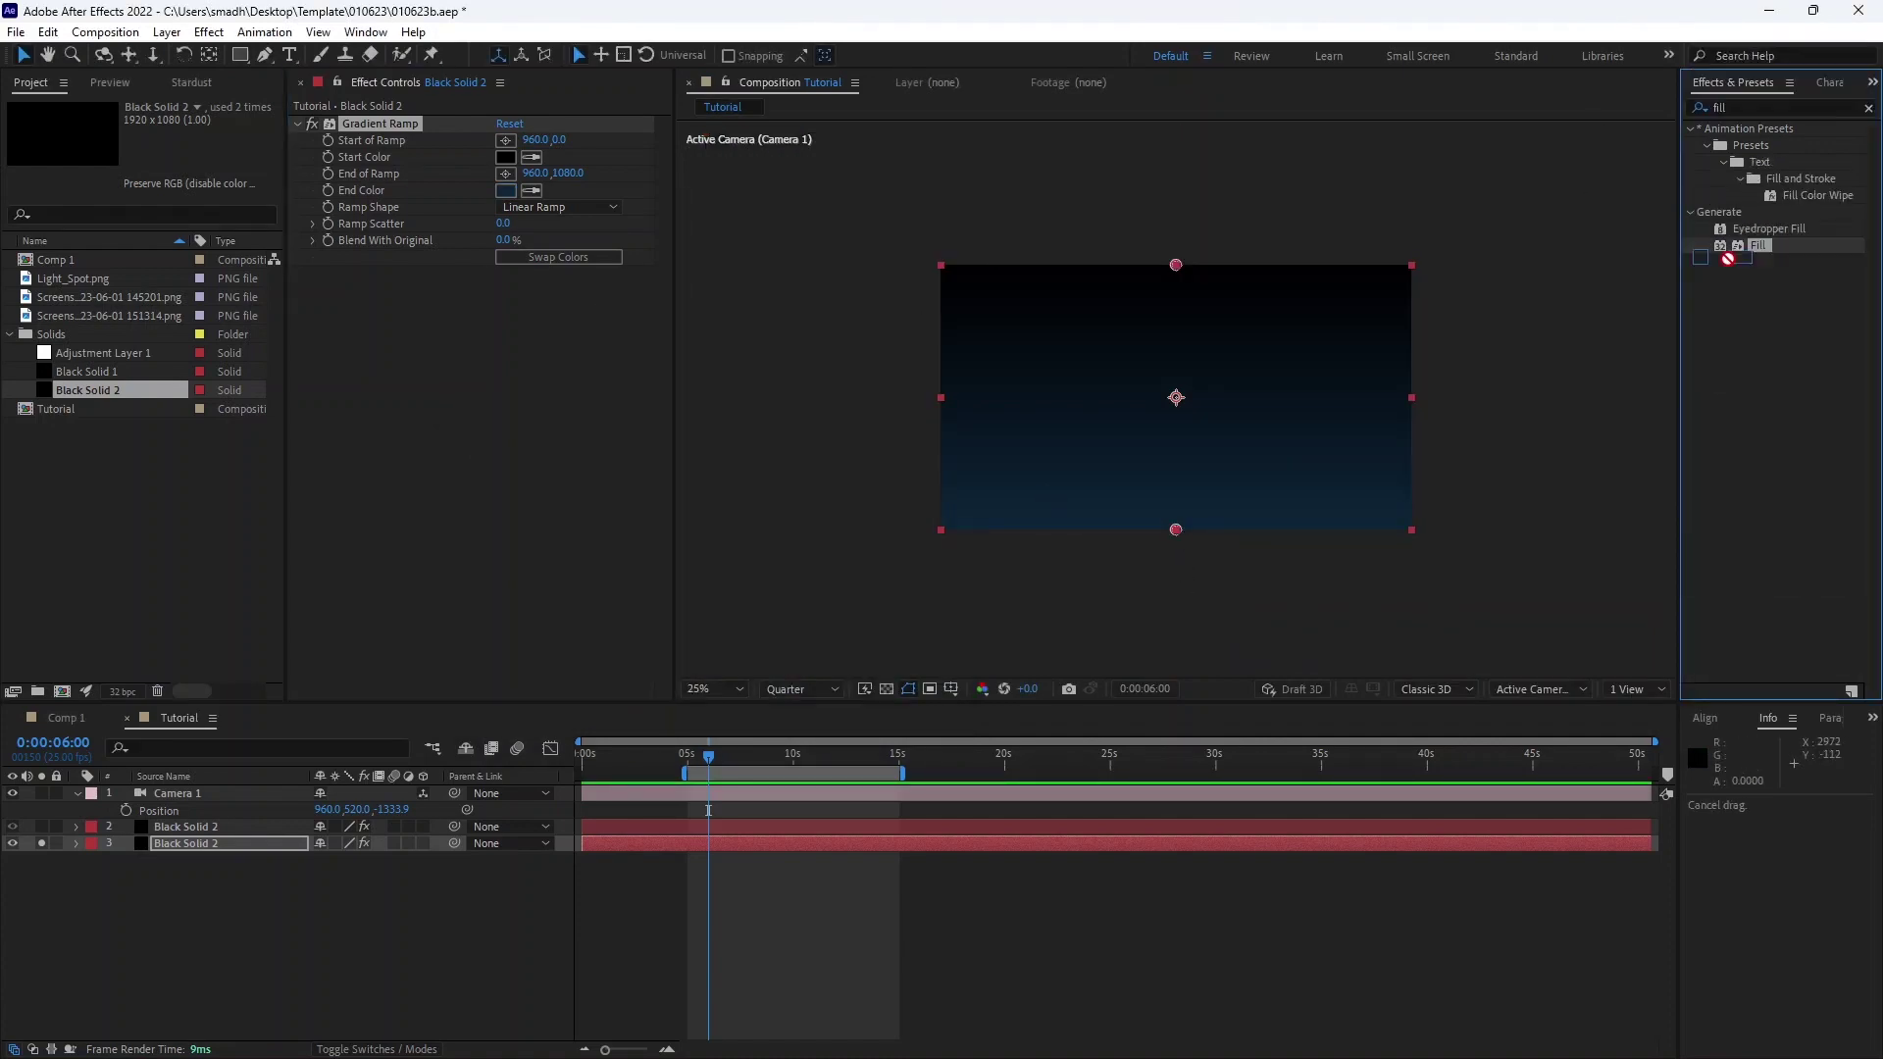
click(506, 174)
drag(741, 533, 741, 551)
click(701, 652)
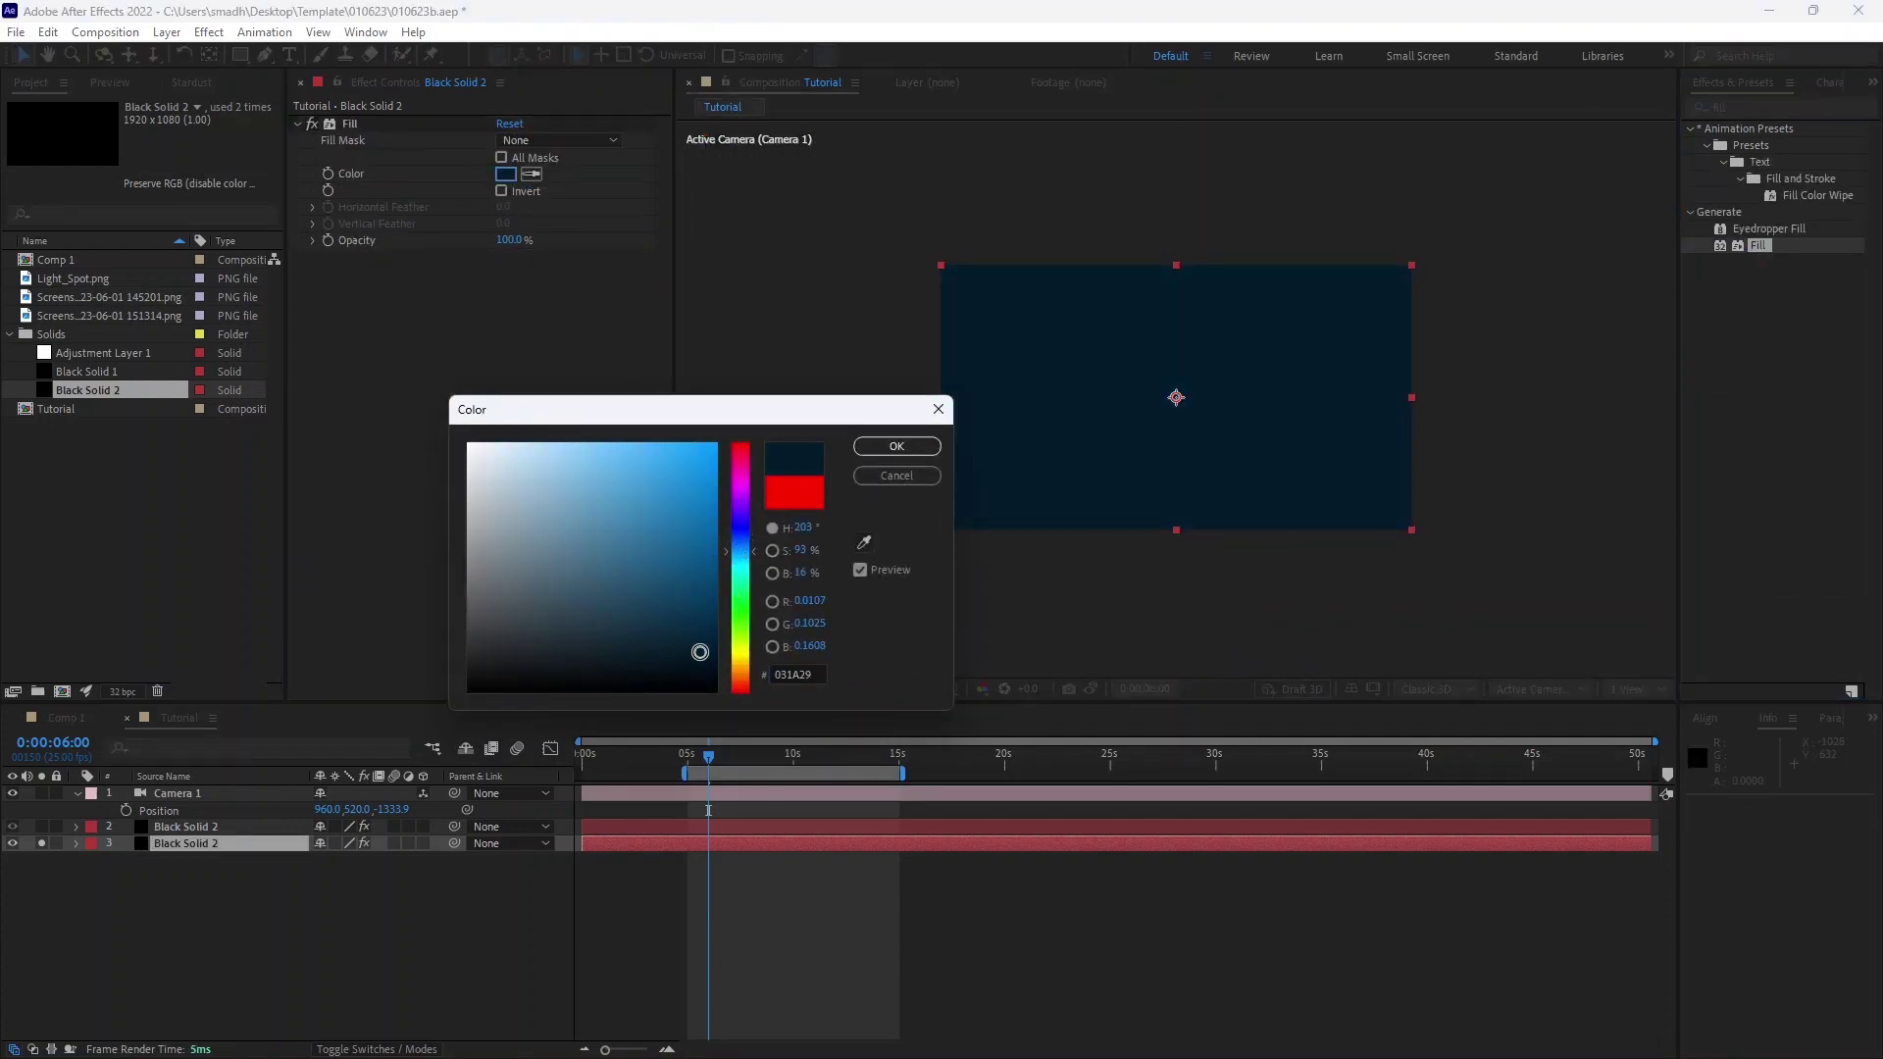
key(Return)
Add Light_Spot.png above the background solid in Screen mode, enlarged and placed over the frame's upper-left corner
drag(76, 278, 202, 839)
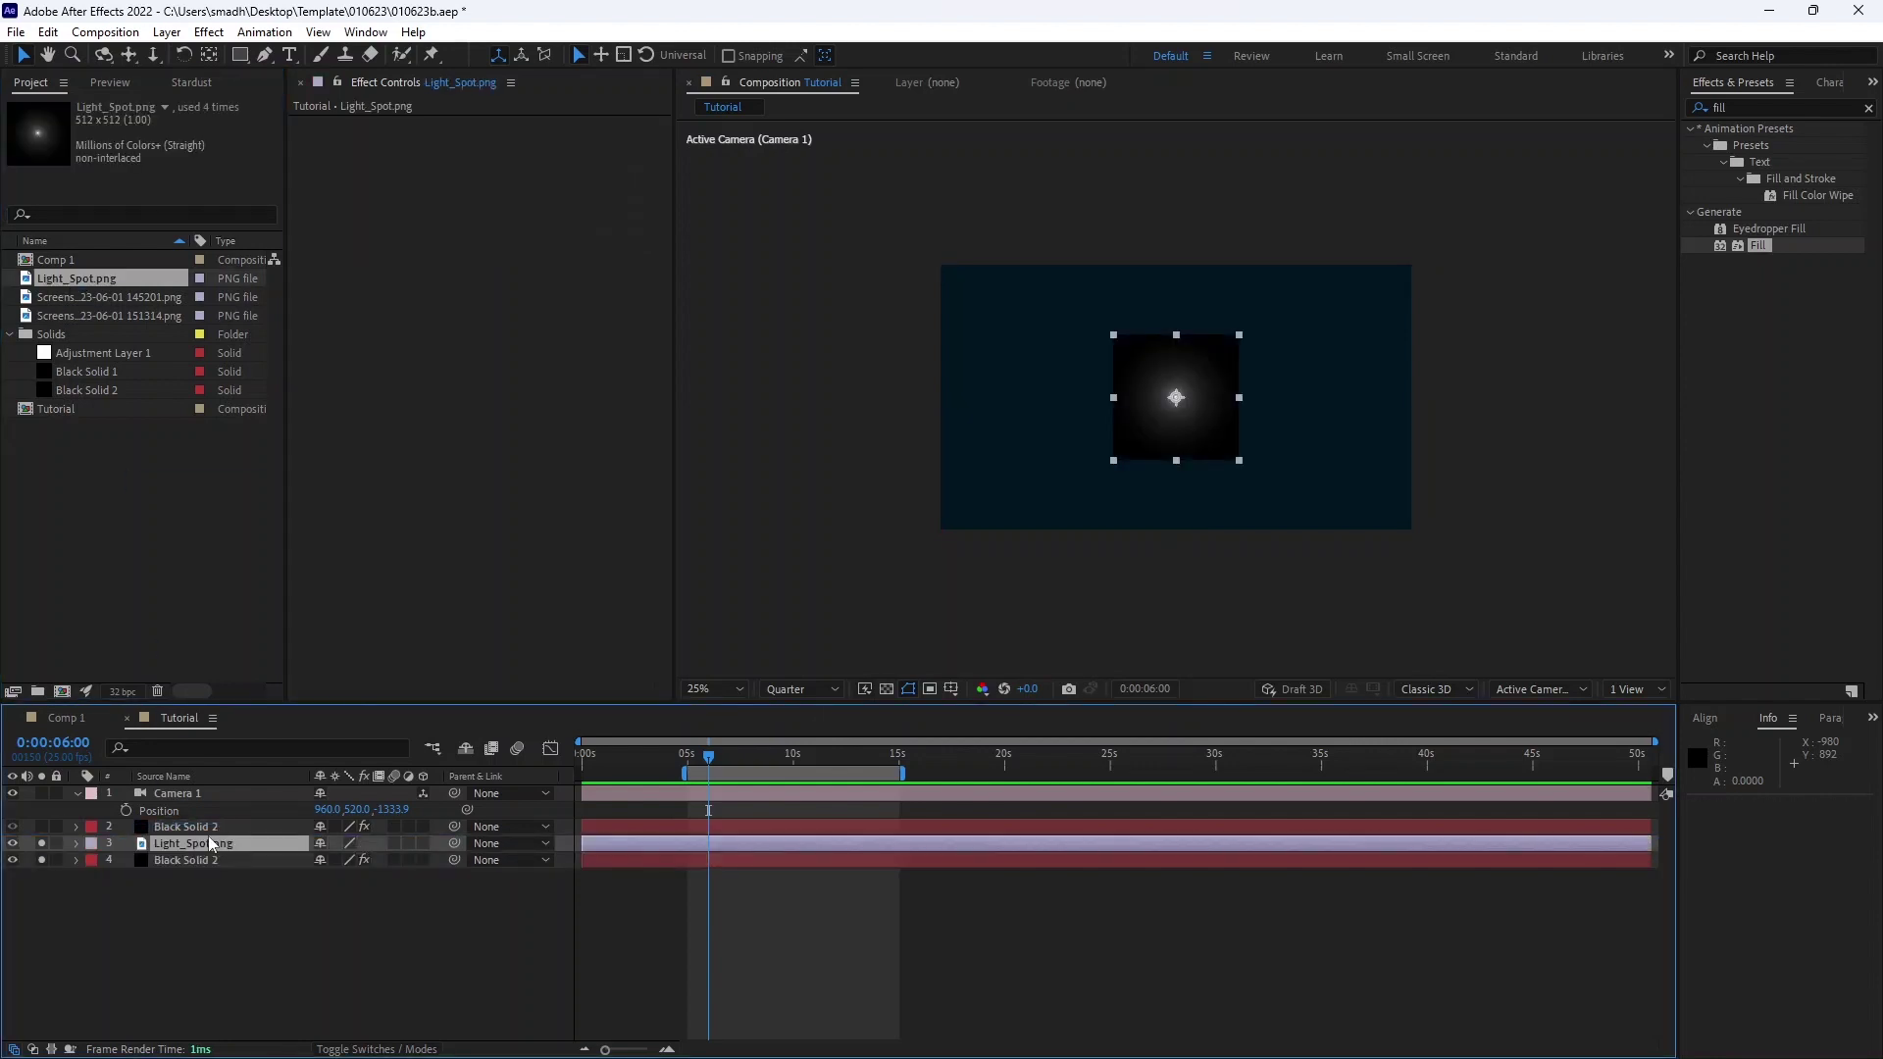
key(F4)
click(359, 843)
click(402, 441)
scroll(1226, 484, up, 1)
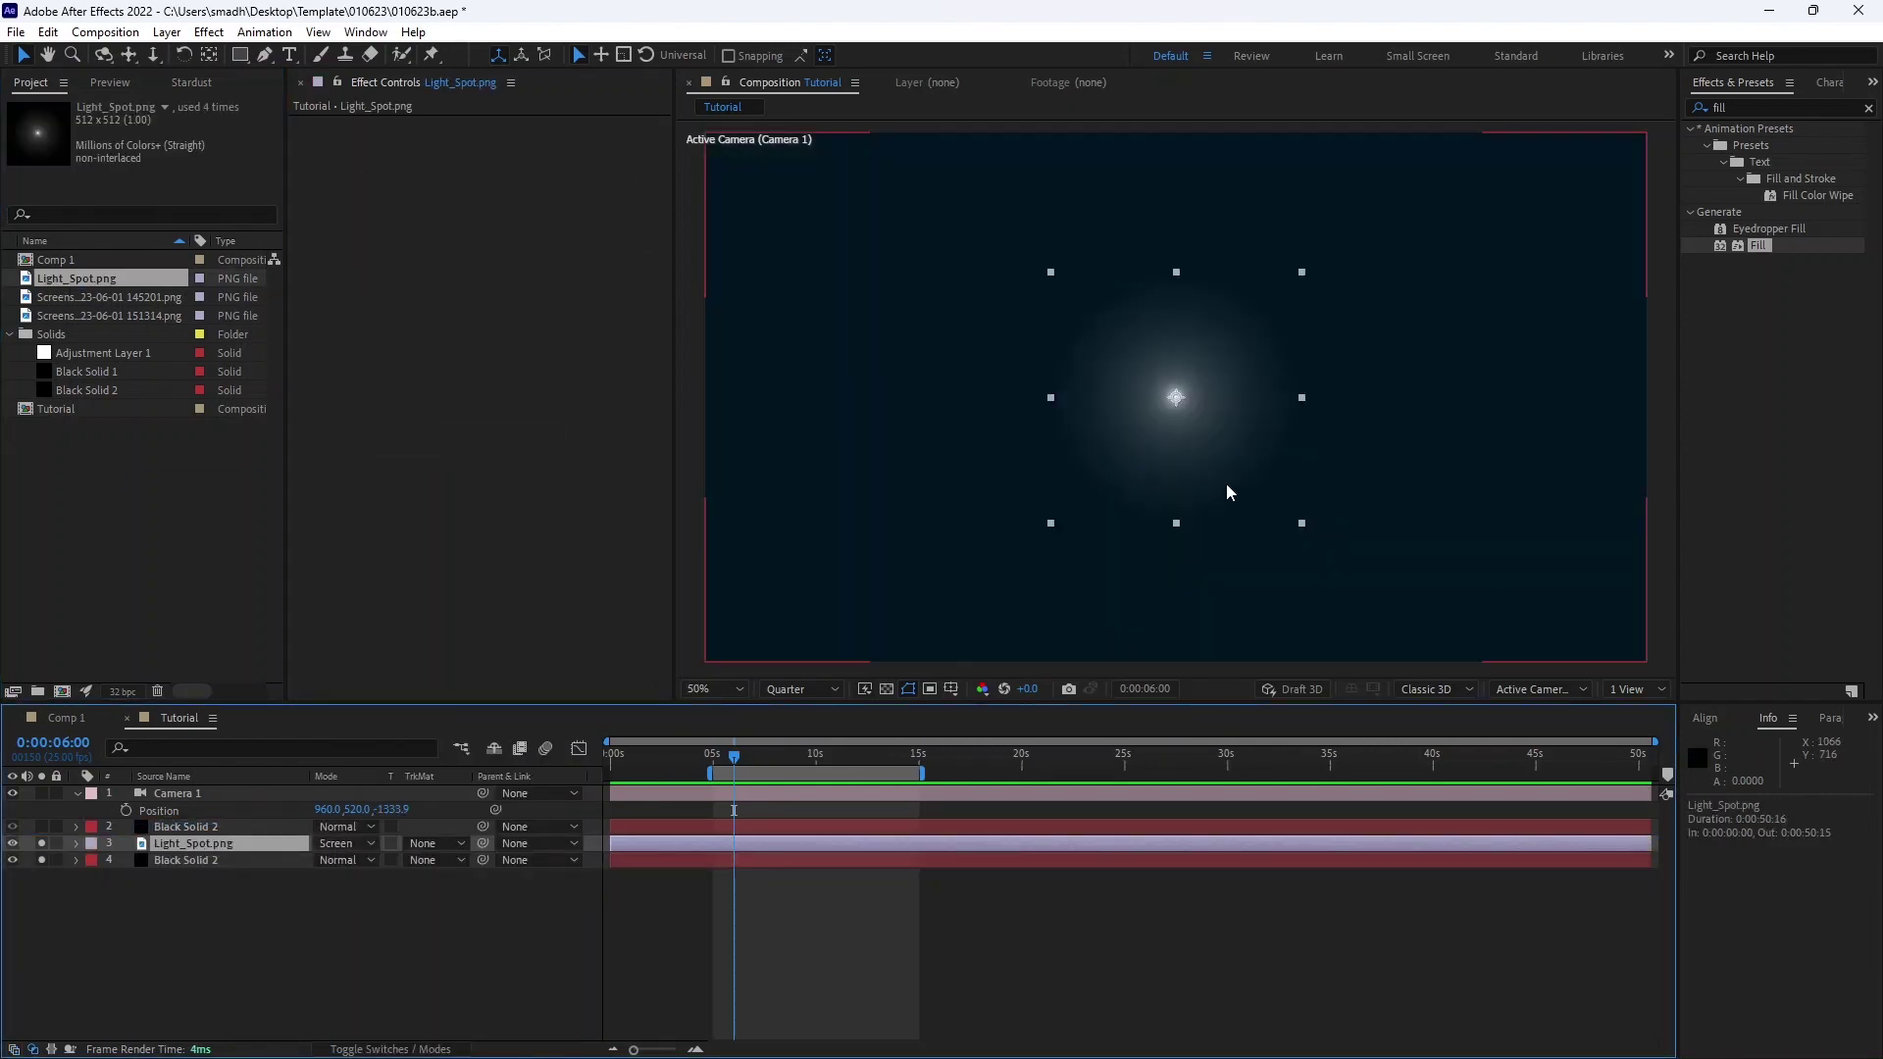
scroll(1226, 484, down, 1)
drag(1239, 460, 1072, 311)
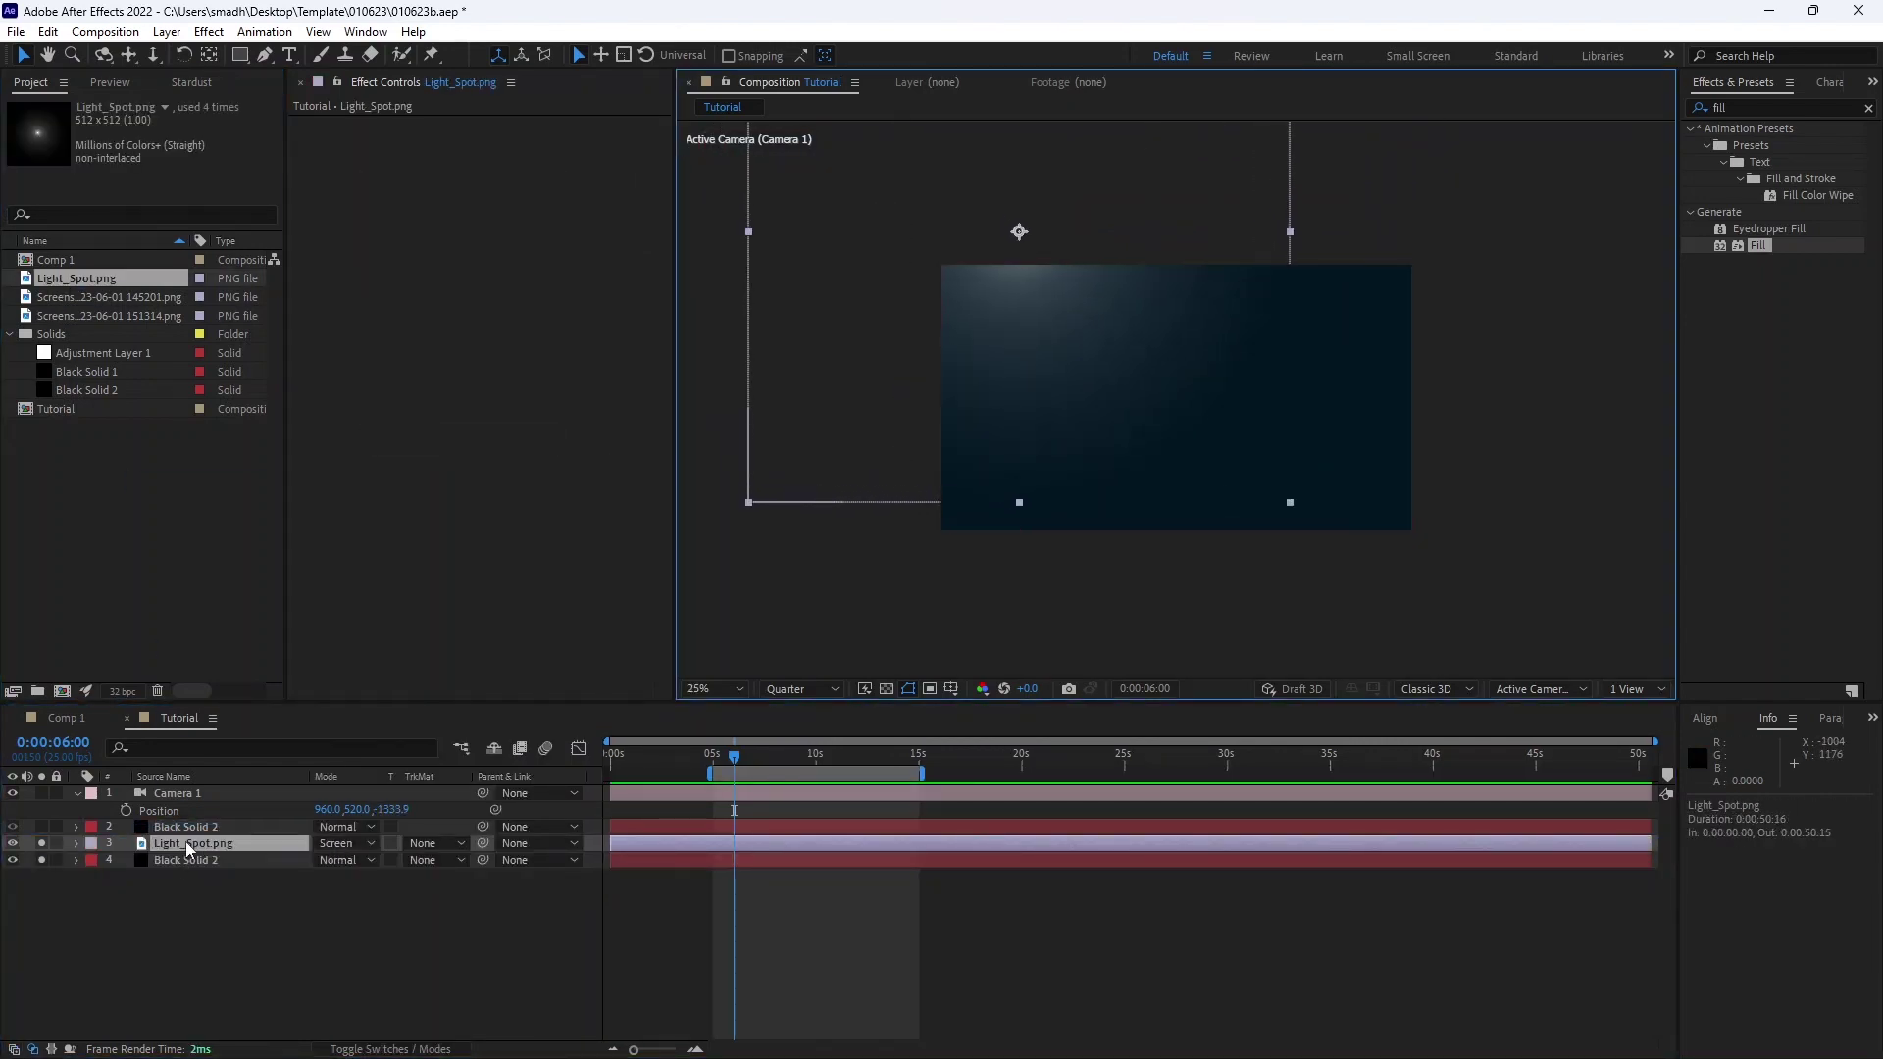
Duplicate the light spot layer, reposition the copy, and draw a rounded freeform mask around its center with the Pen tool
key(ctrl+d)
drag(1112, 371, 1322, 479)
key(g)
click(1227, 319)
mouse_move(1191, 414)
mouse_down()
mouse_move(1244, 498)
mouse_move(1268, 468)
mouse_up()
drag(1228, 320, 1160, 302)
Feather the light spot copy's mask by 68 pixels and invert it
click(196, 843)
key(f)
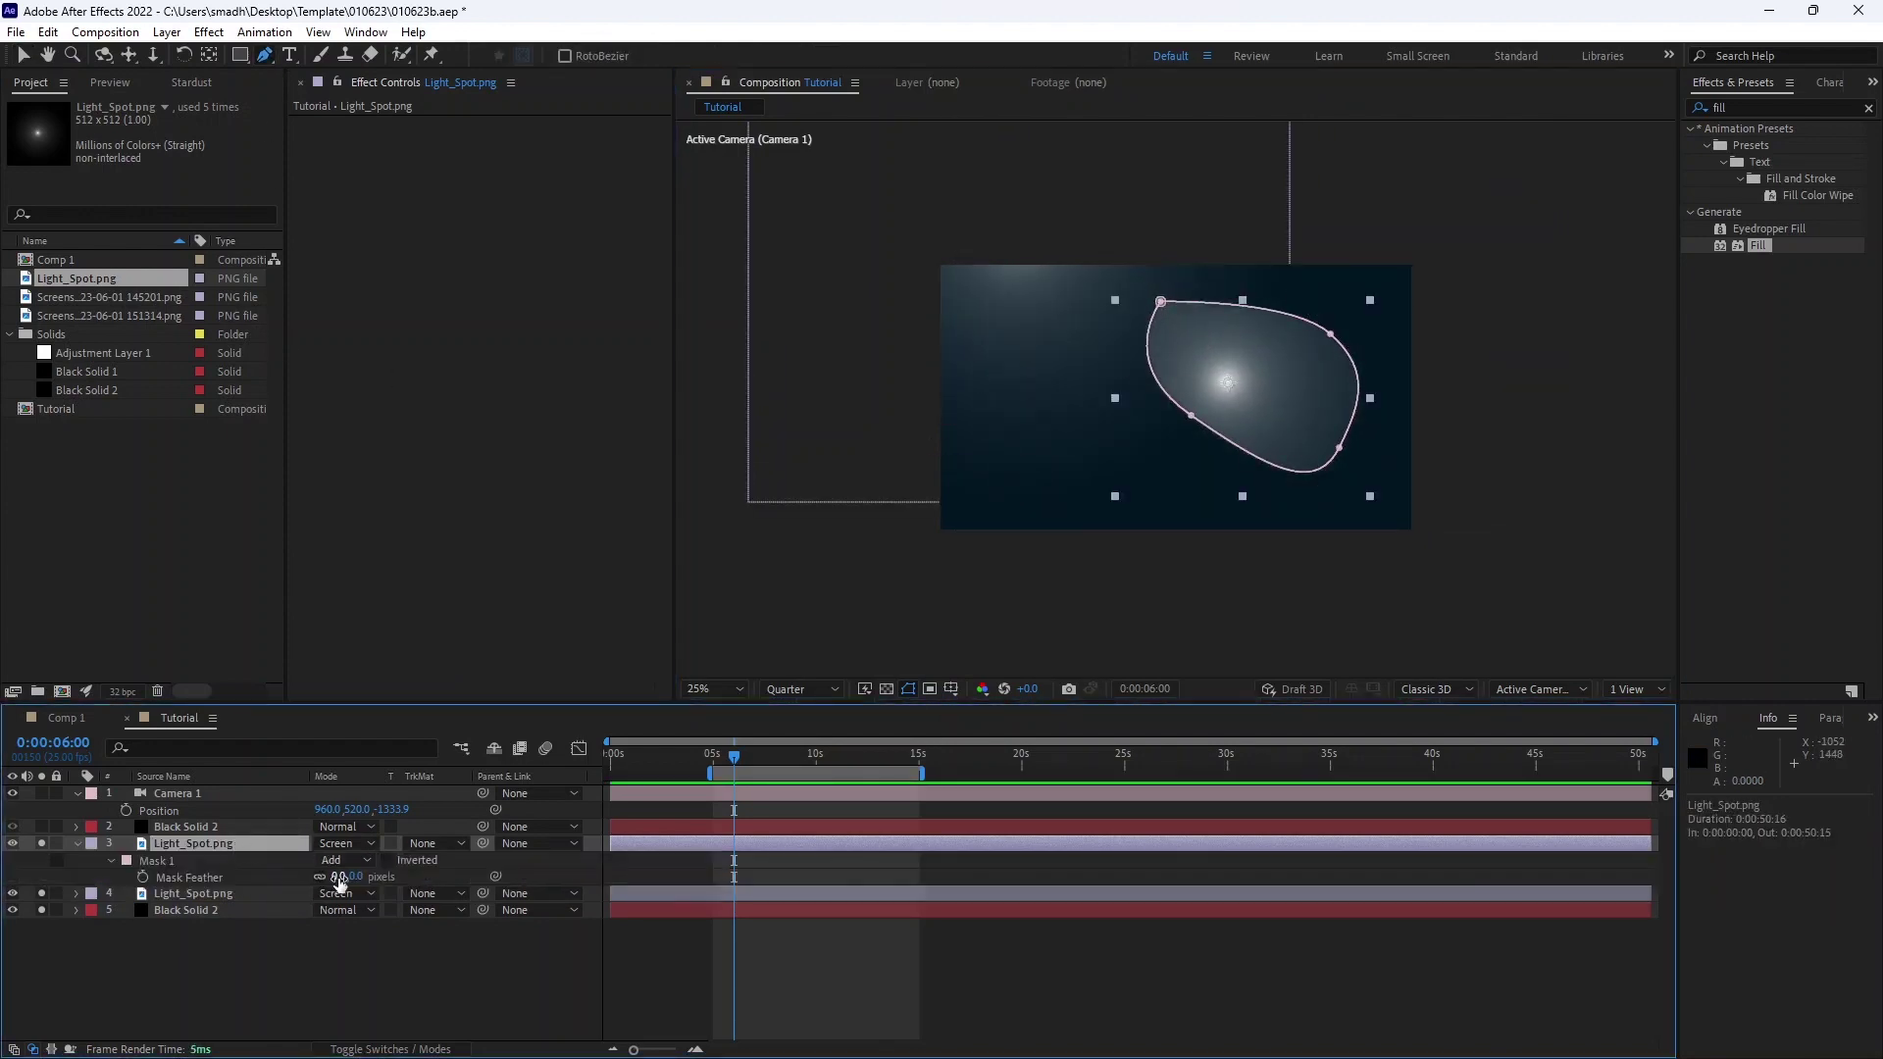
drag(339, 876, 299, 878)
click(389, 861)
click(179, 844)
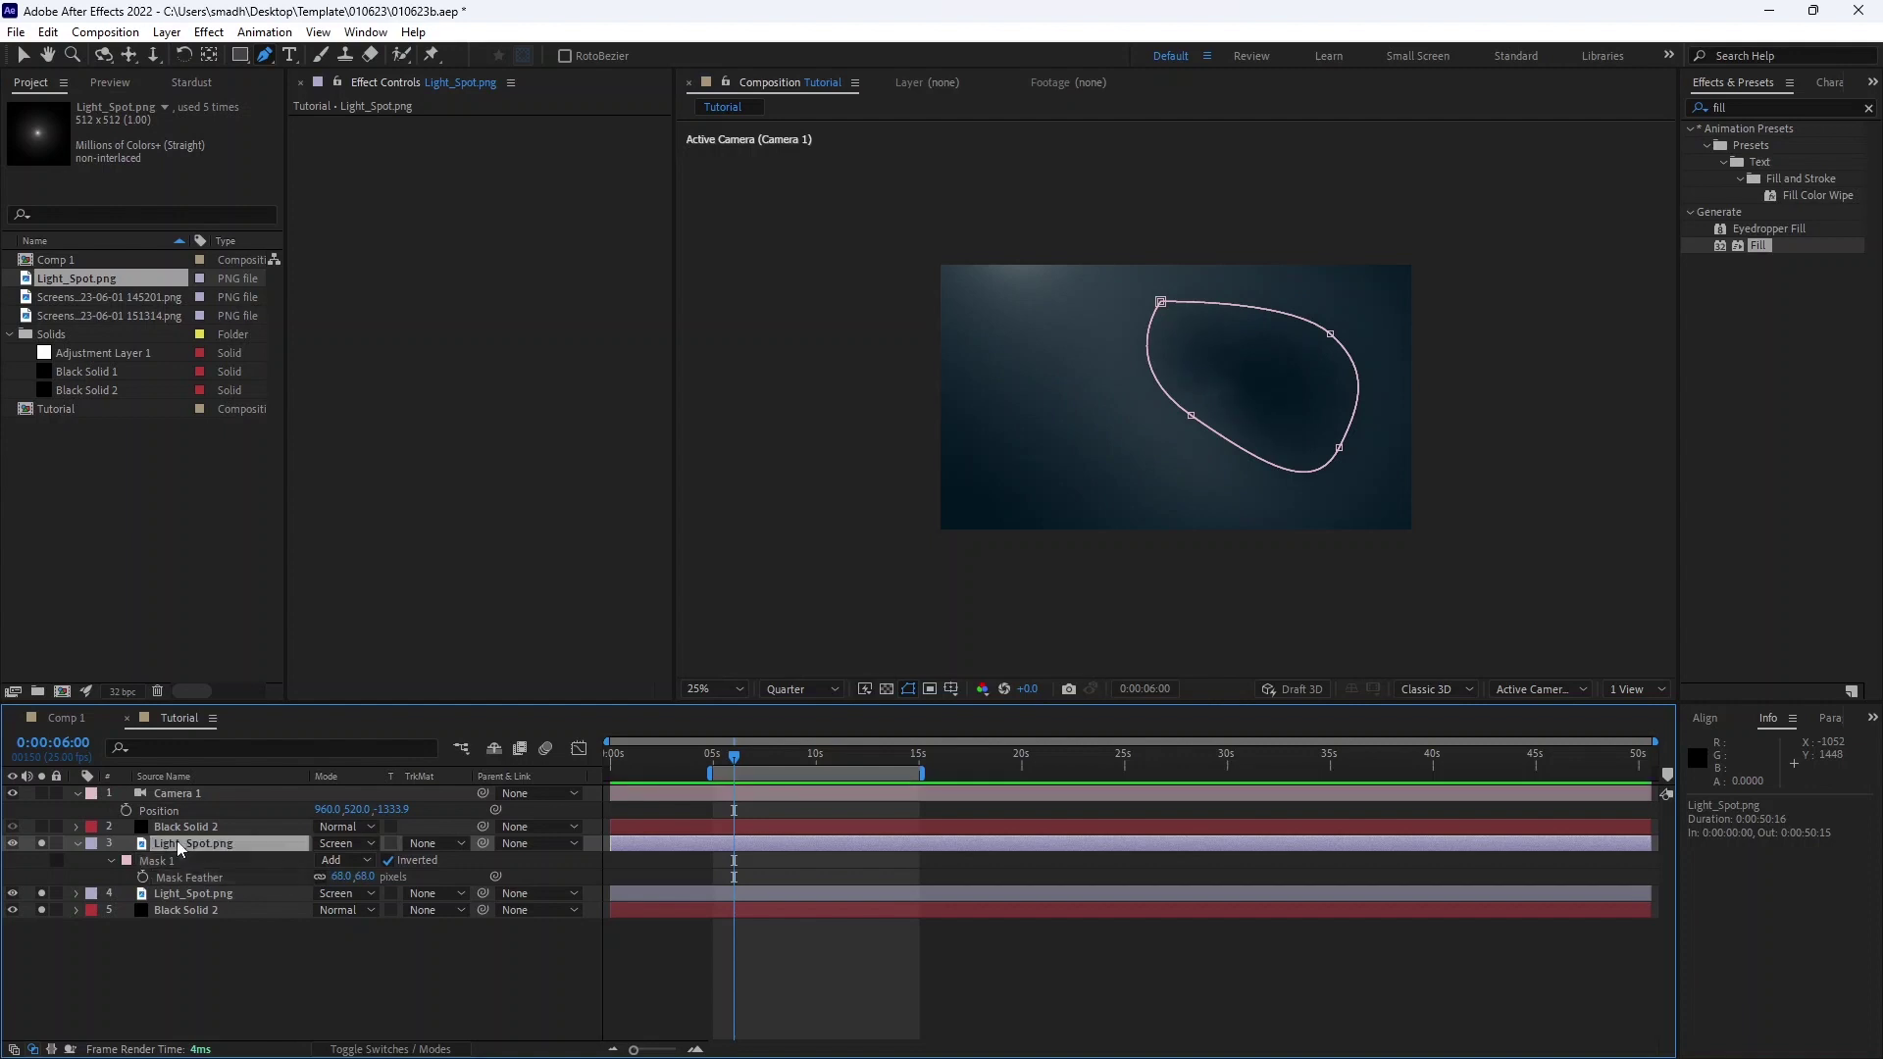
Free-transform the mask to enlarge it over most of the frame and shift it slightly down and to the right
key(v)
double_click(1190, 415)
drag(1115, 494, 948, 577)
drag(1370, 298, 1463, 219)
drag(1291, 379, 1308, 399)
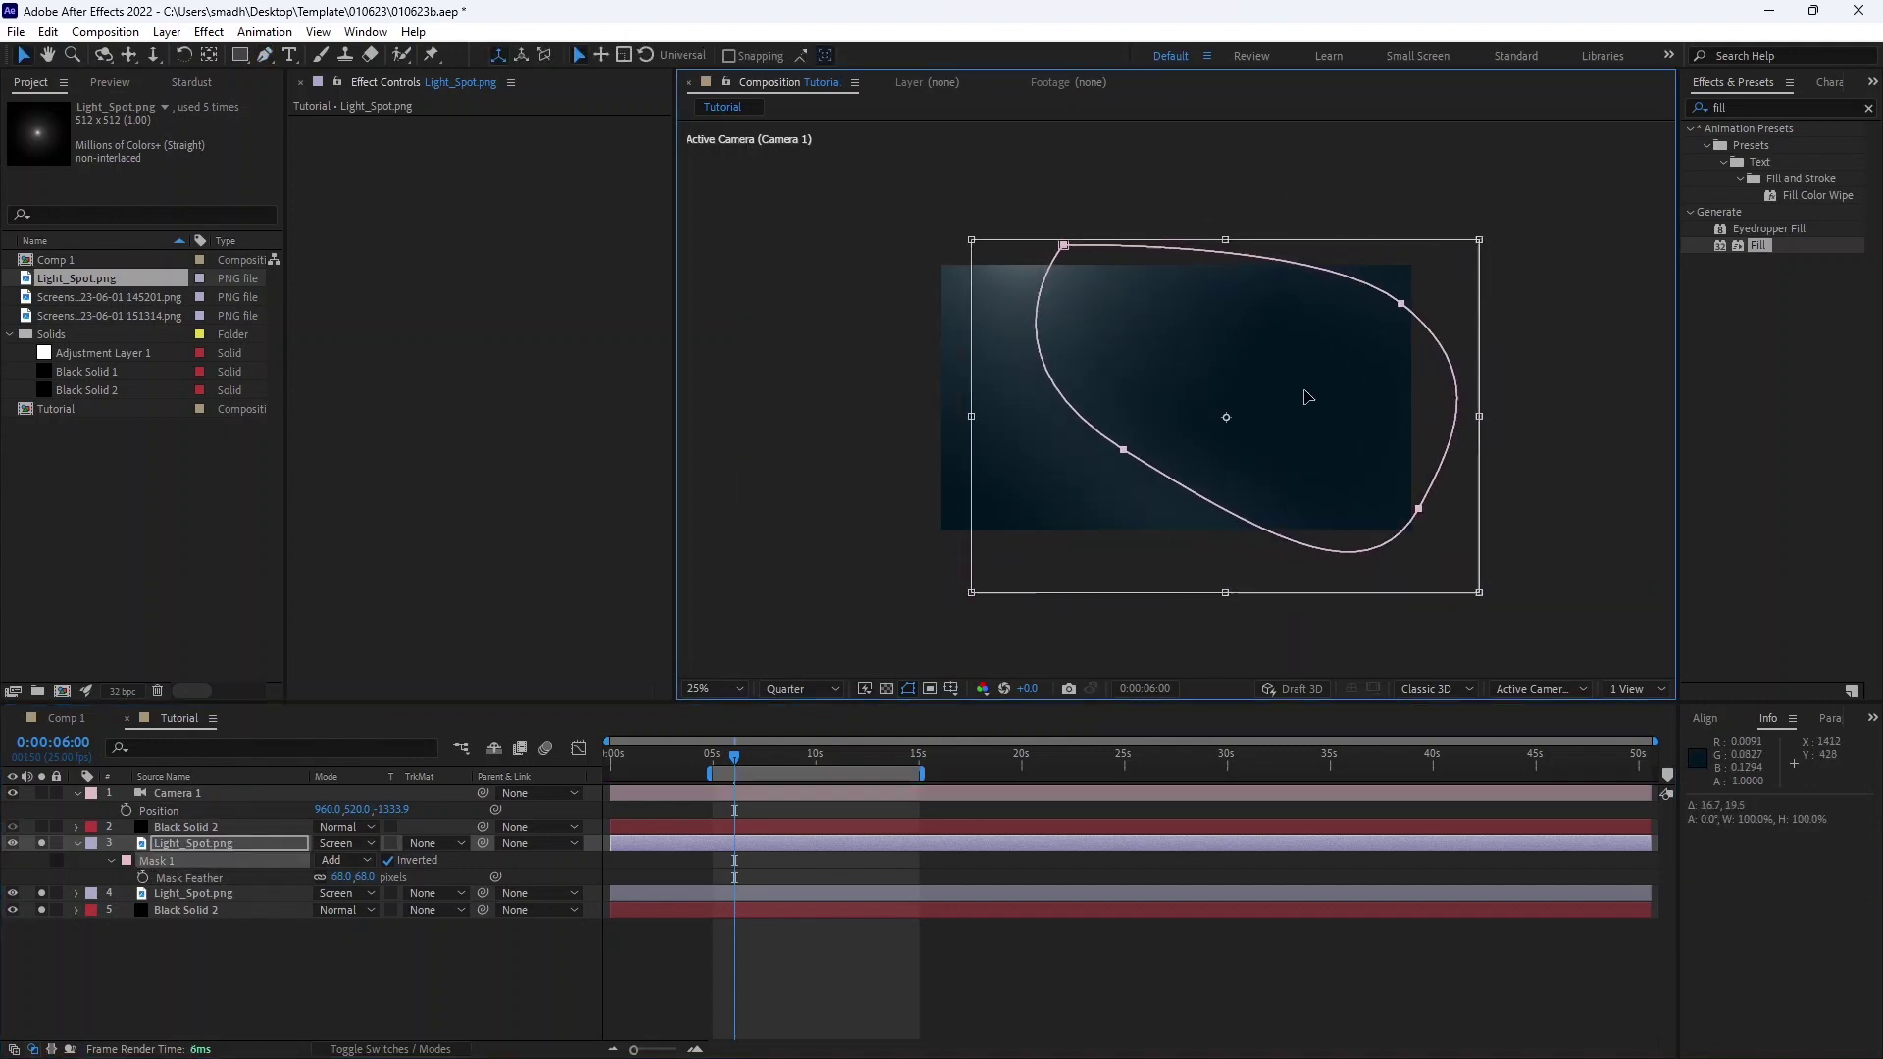
Enlarge and reposition the masked light spot layer so its faint glow crosses the upper right of the frame, and collapse its properties
click(432, 794)
click(1174, 578)
drag(1499, 382, 1613, 385)
drag(1157, 585, 1300, 409)
click(299, 936)
click(77, 844)
Create an adjustment layer above the two light spot layers and apply the Curves effect to it
right_click(183, 922)
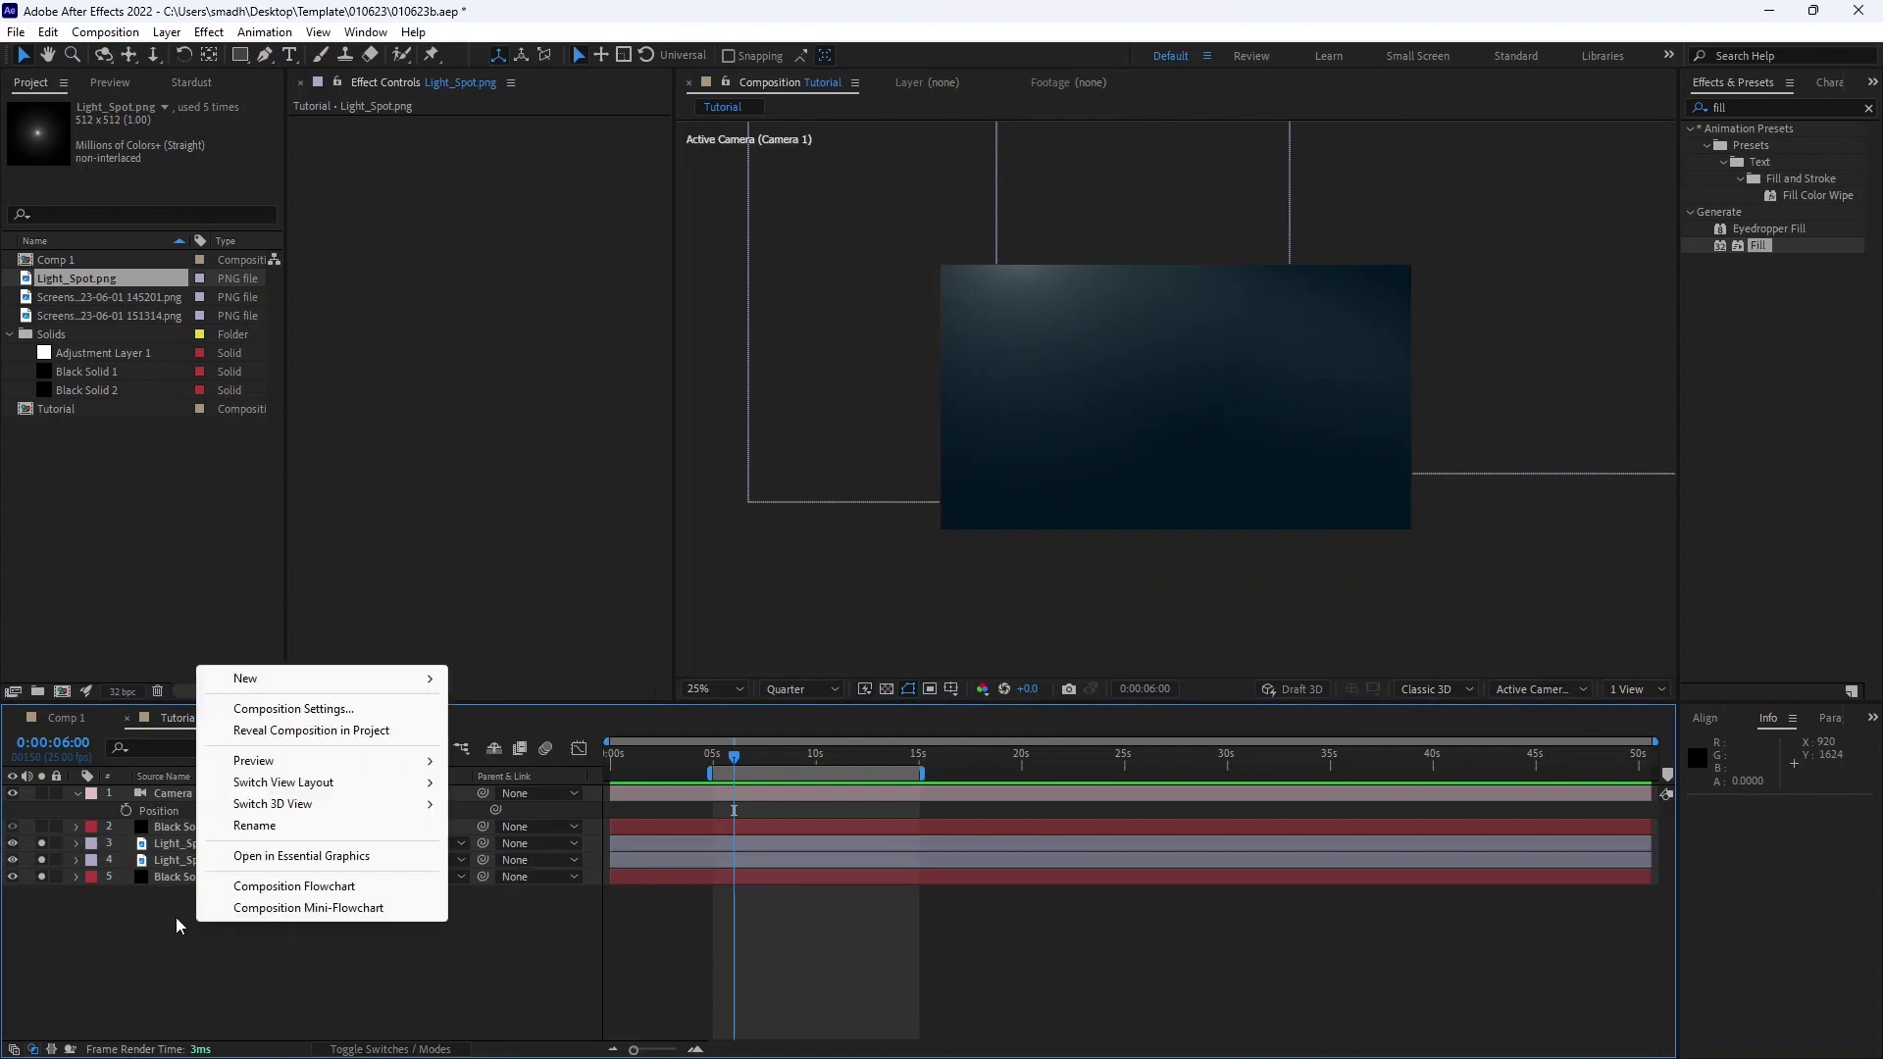
mouse_move(244, 698)
click(495, 844)
click(1780, 108)
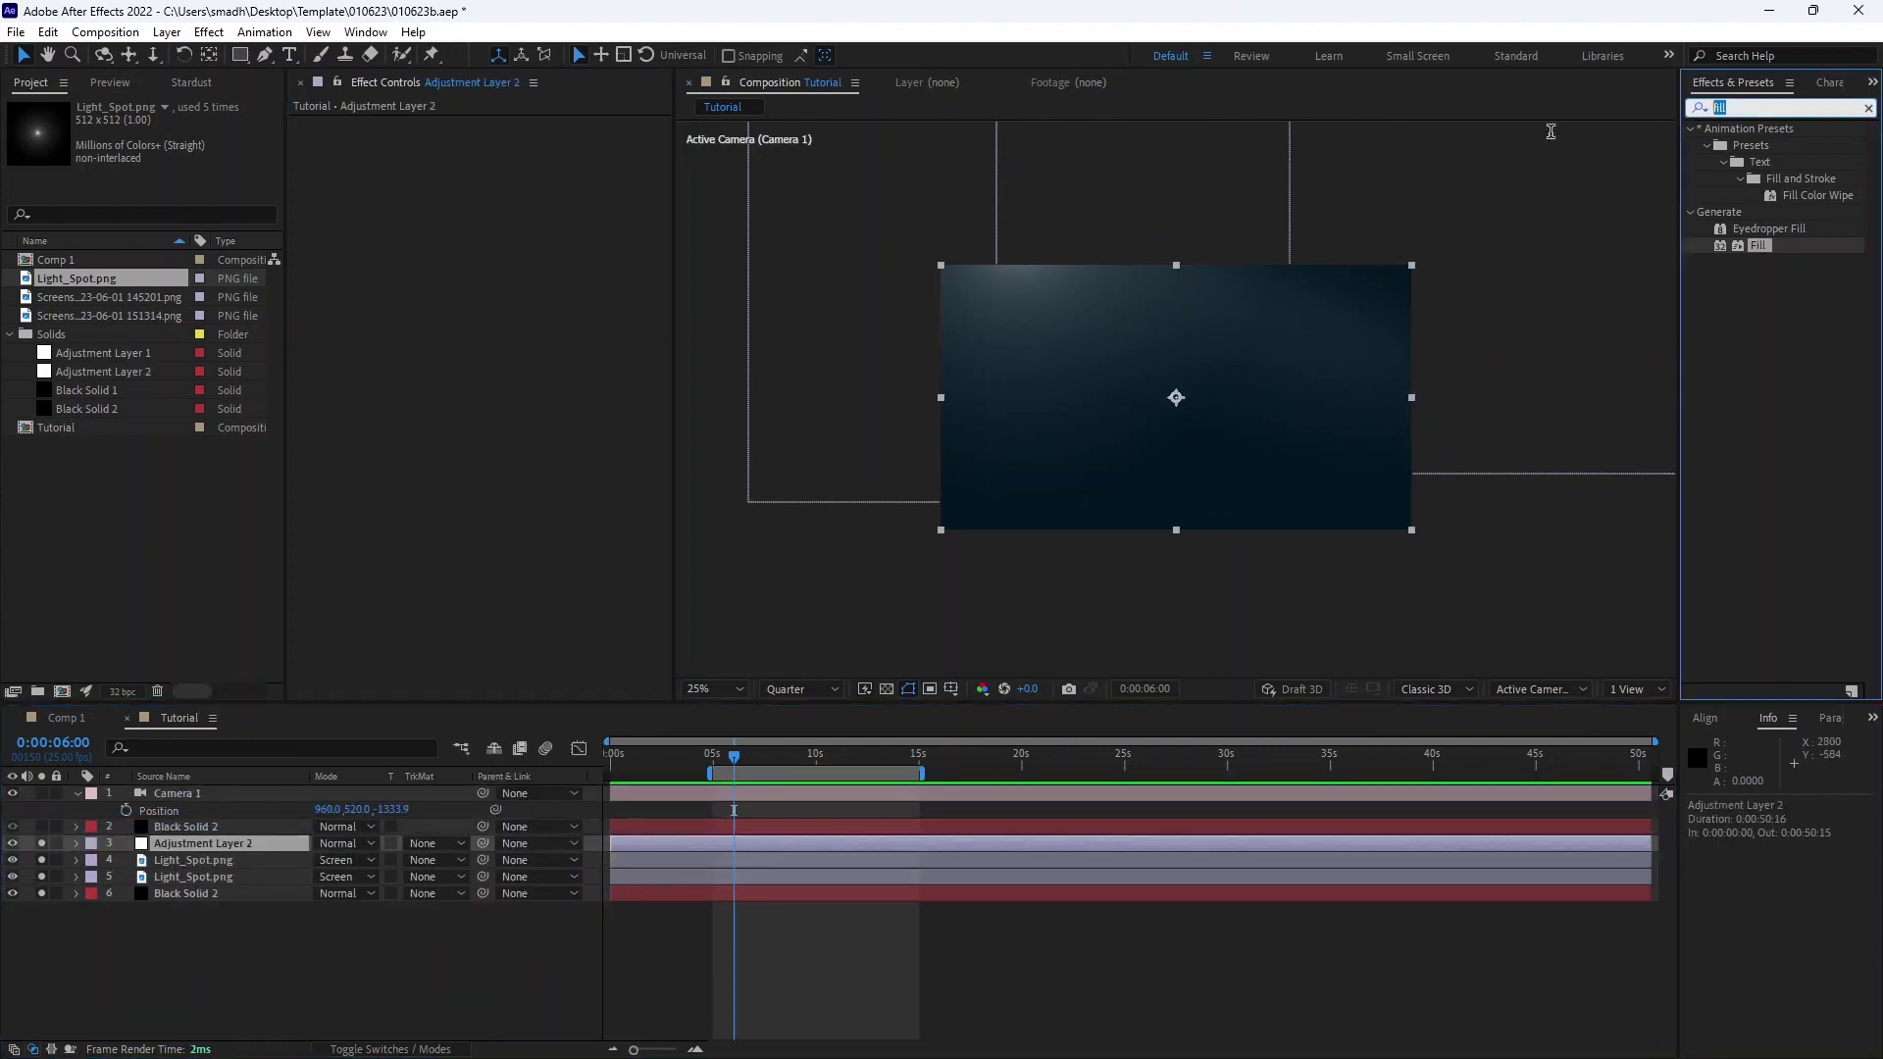
text(curves)
drag(1766, 212, 1172, 432)
Tint the adjustment layer's Curves toward blue by lowering the red channel and slightly raising the green and blue channels
click(559, 140)
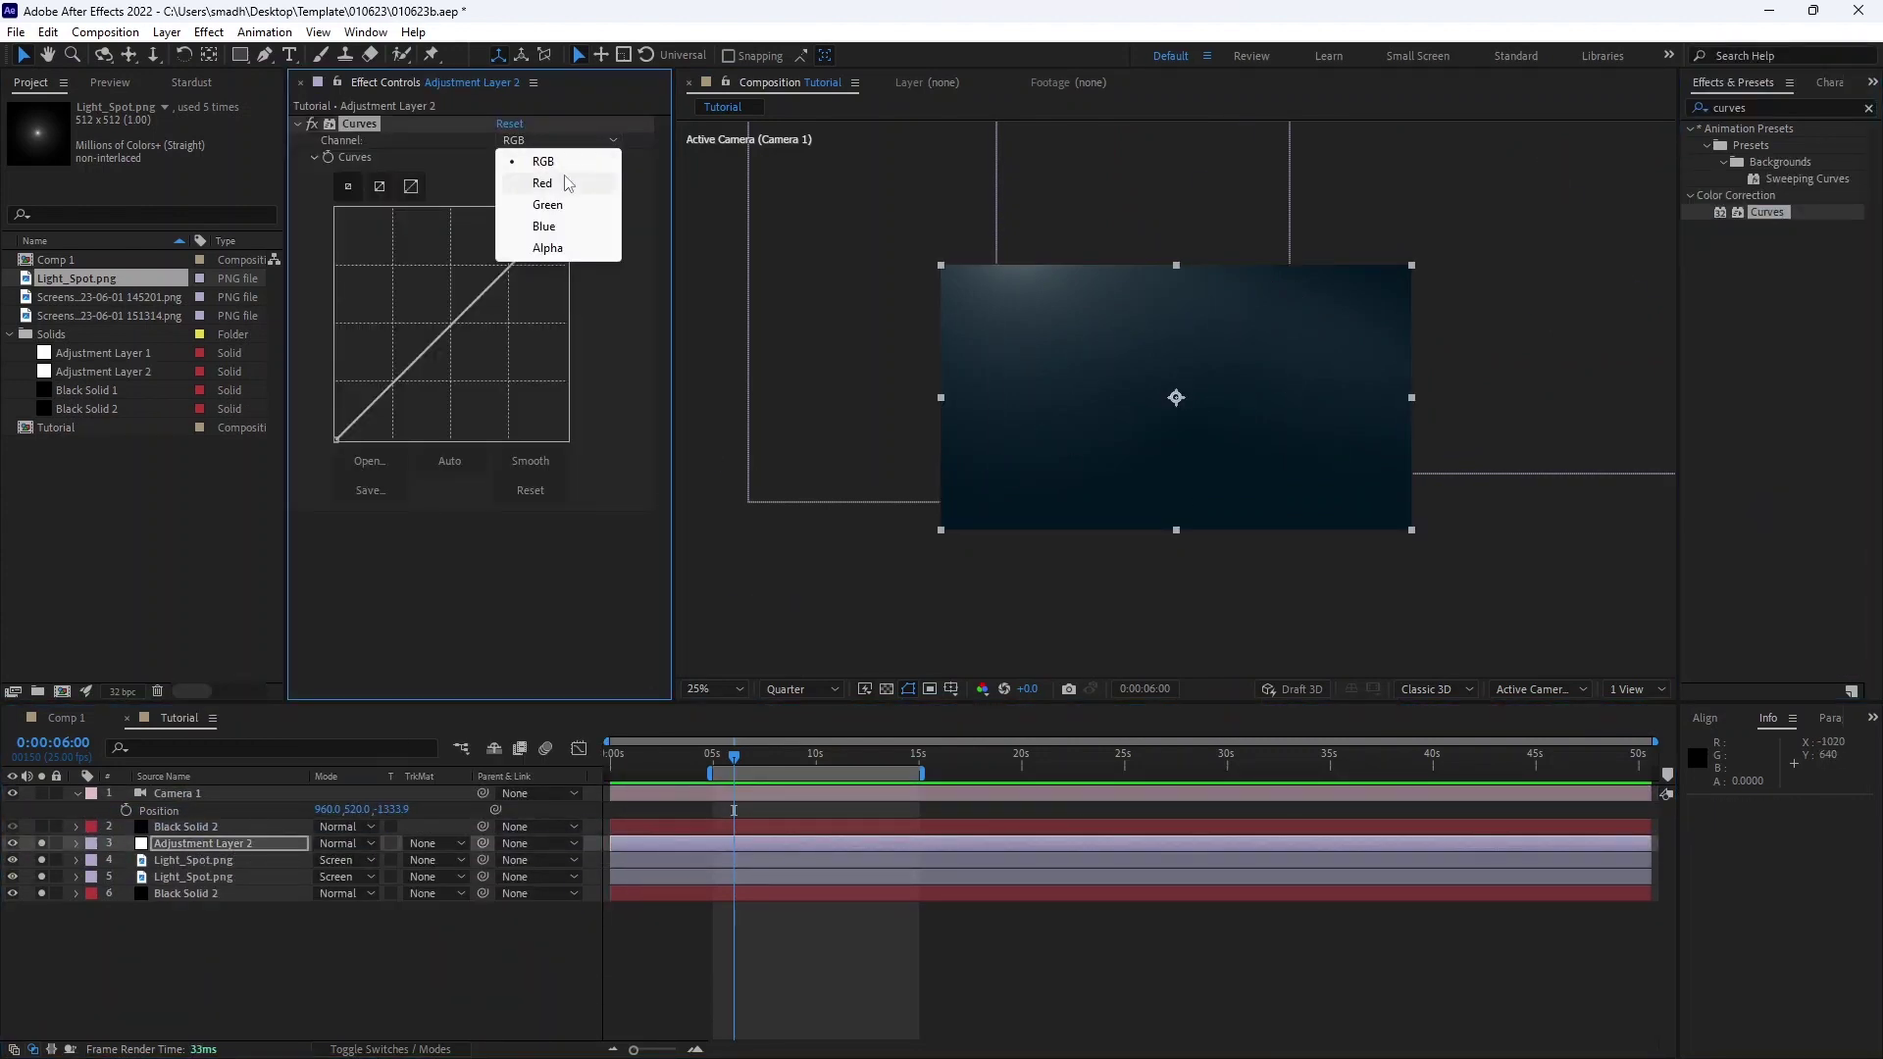
click(538, 185)
drag(478, 299, 485, 314)
click(554, 140)
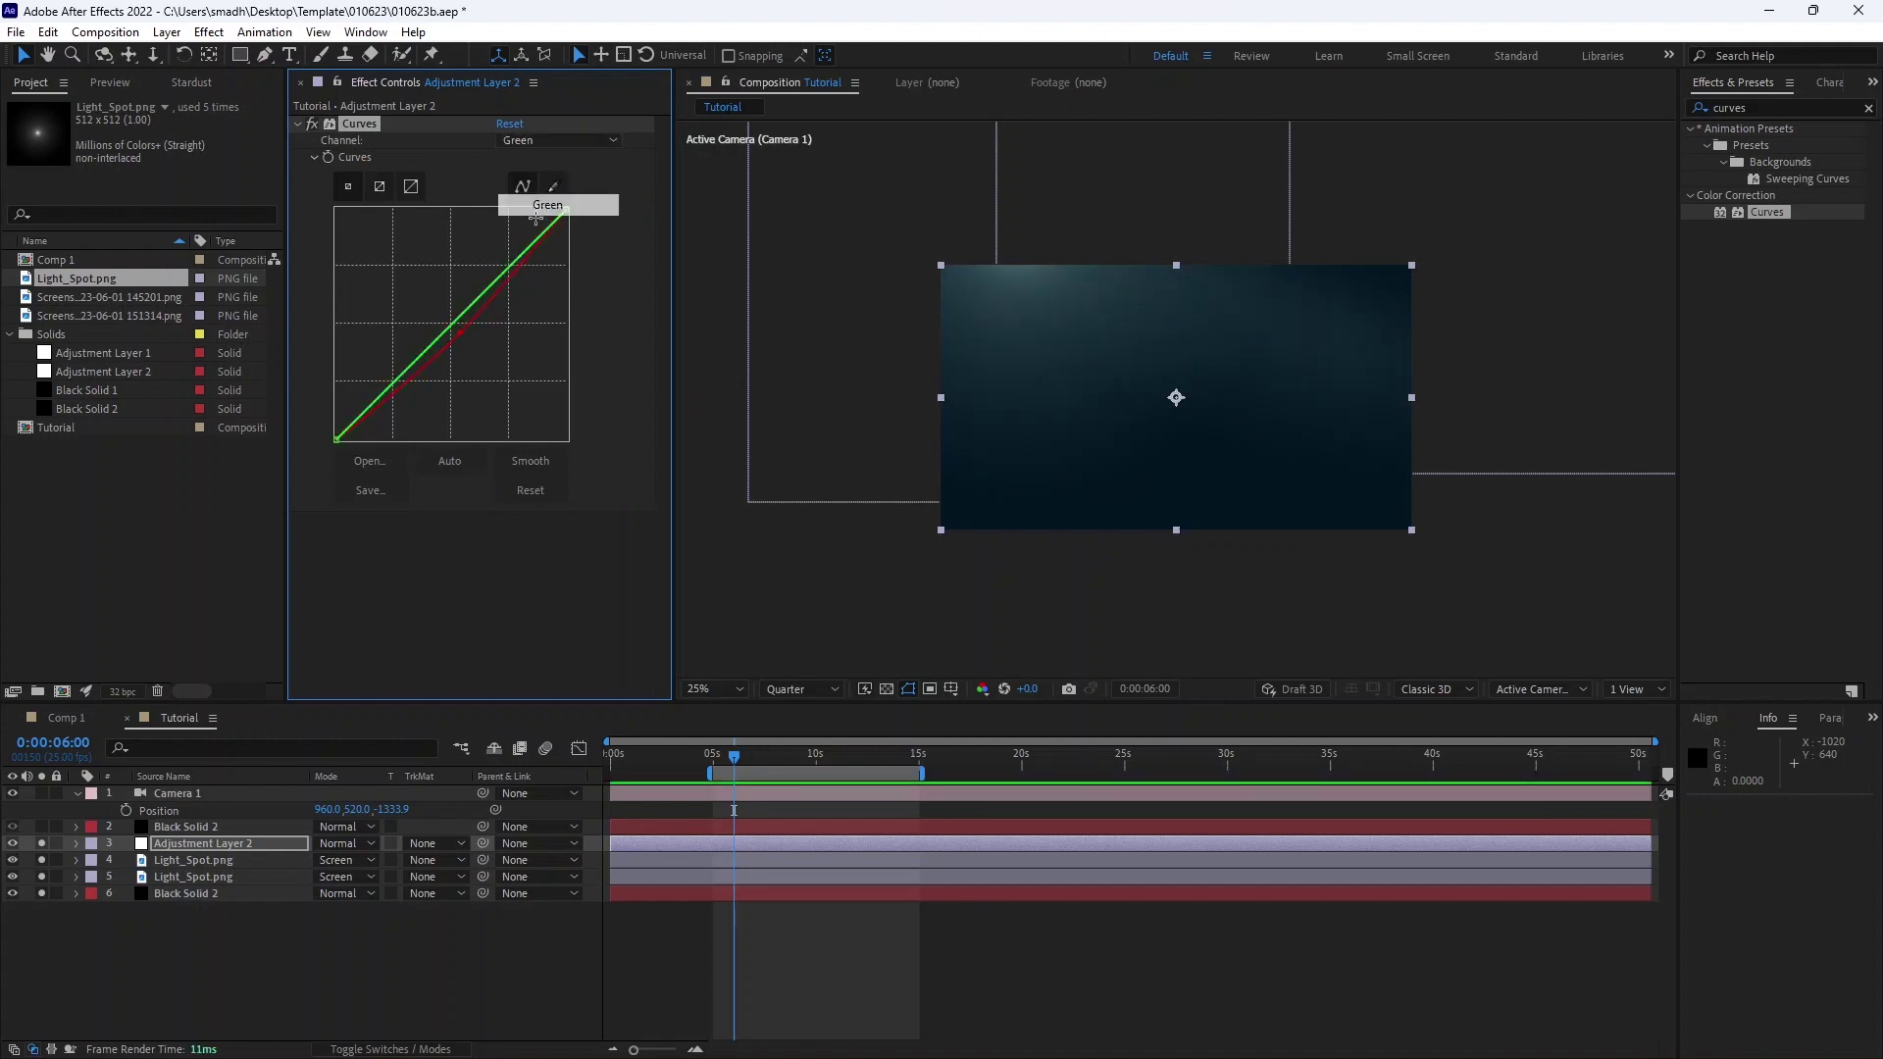
click(510, 196)
click(447, 335)
click(559, 140)
click(539, 232)
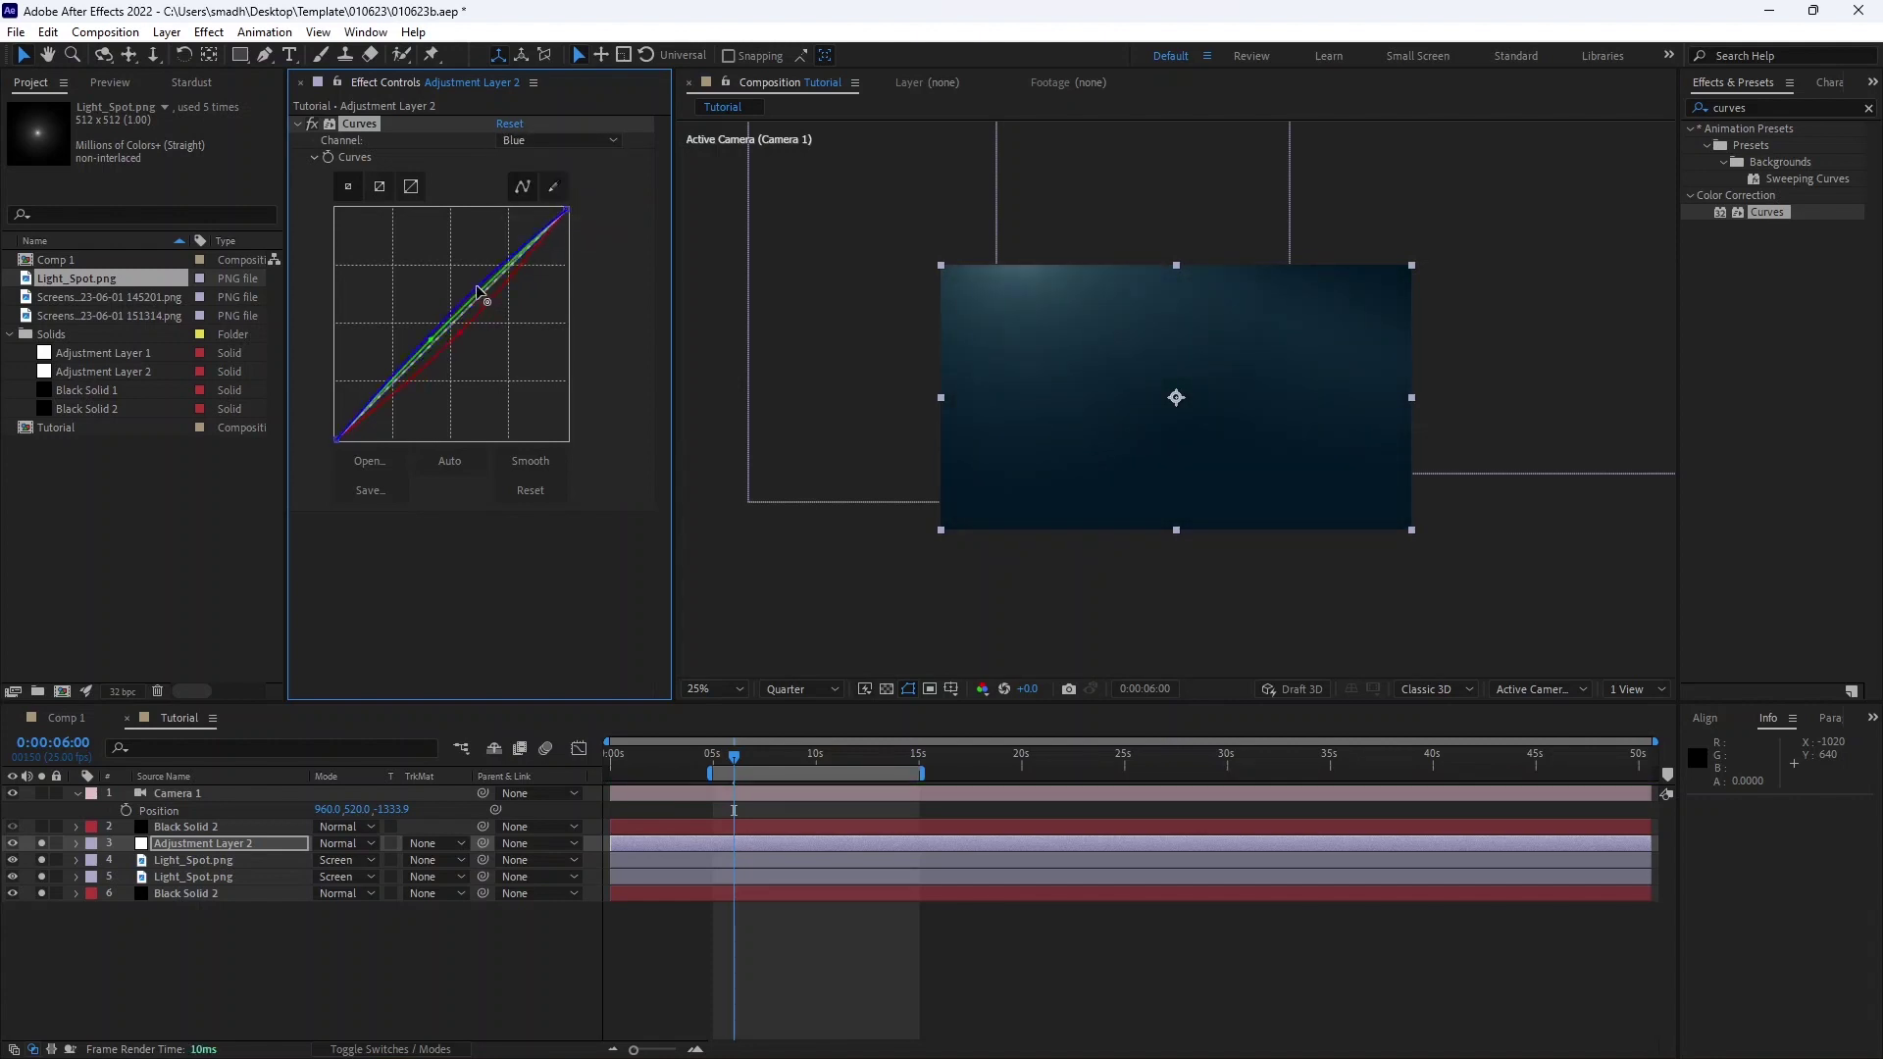
Move the masked light spot layer up and slightly left, and lift the shadows in the adjustment layer's RGB curve
click(206, 860)
drag(1529, 313, 1497, 234)
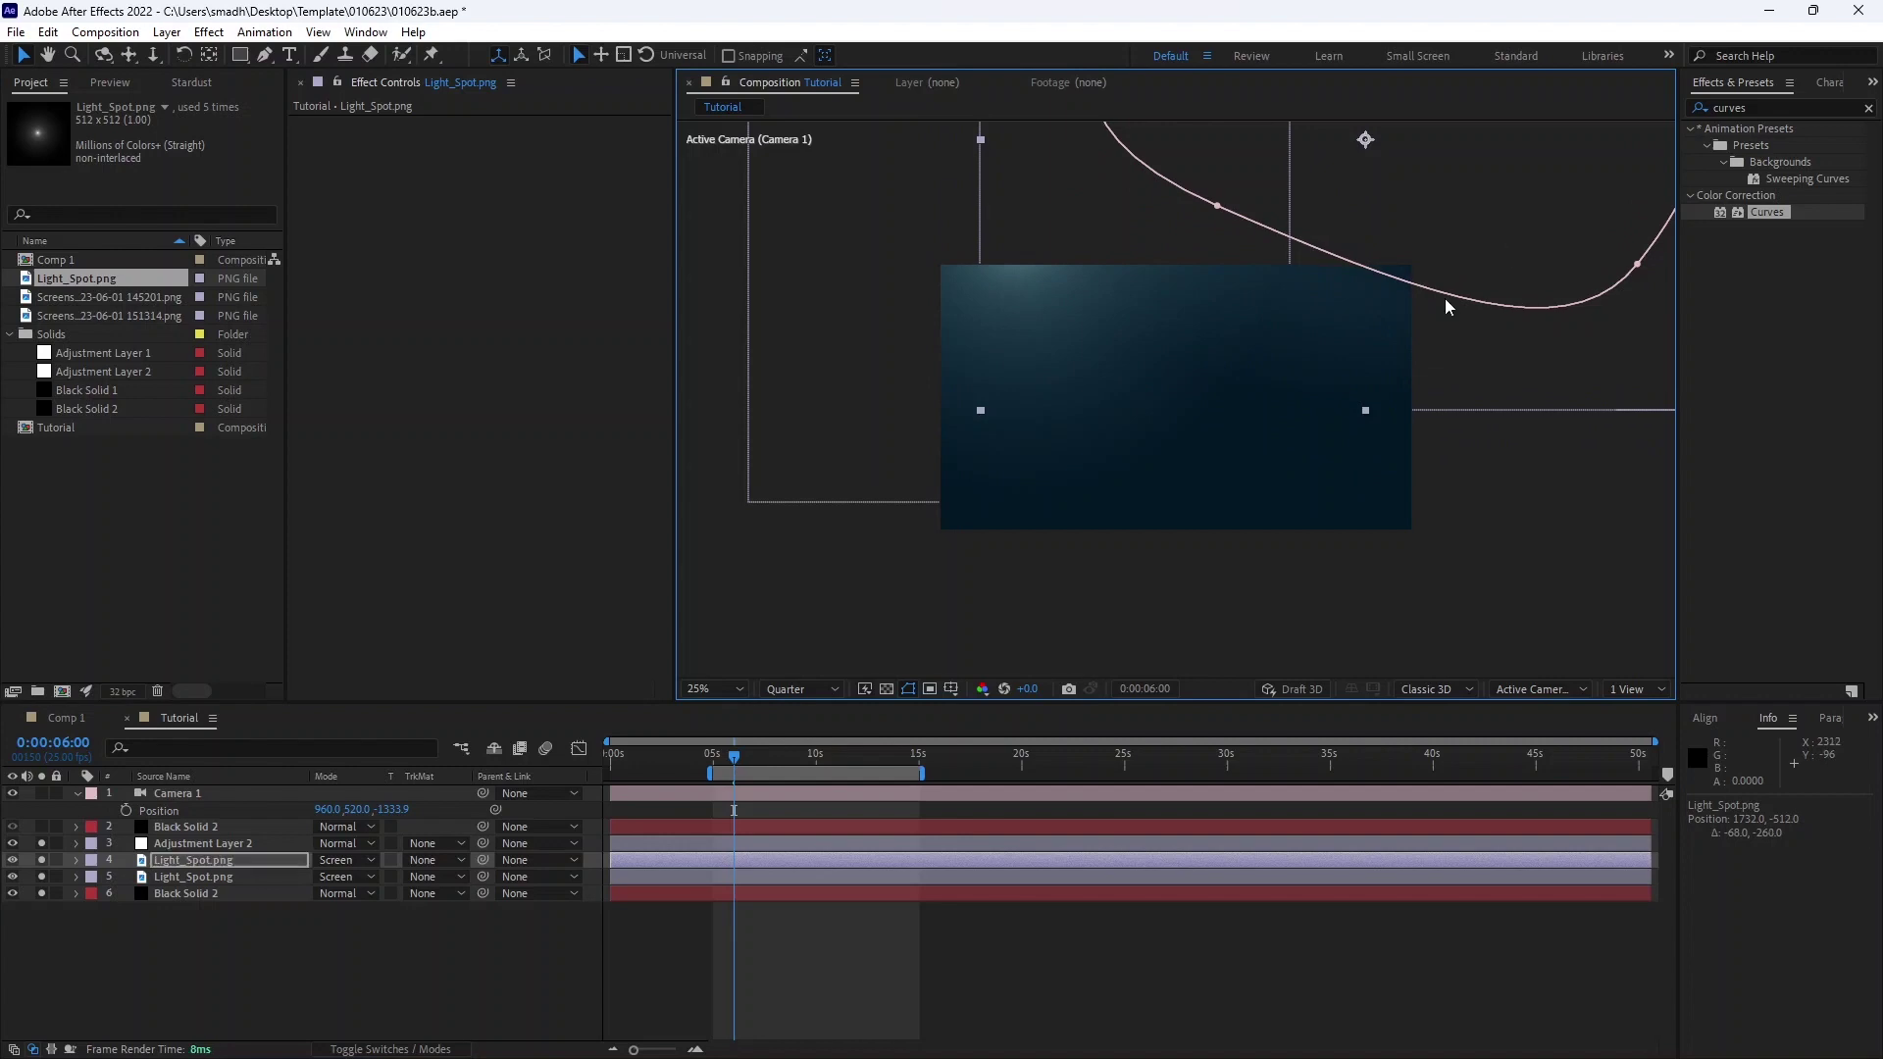
click(203, 843)
click(559, 141)
click(540, 161)
drag(383, 393, 365, 400)
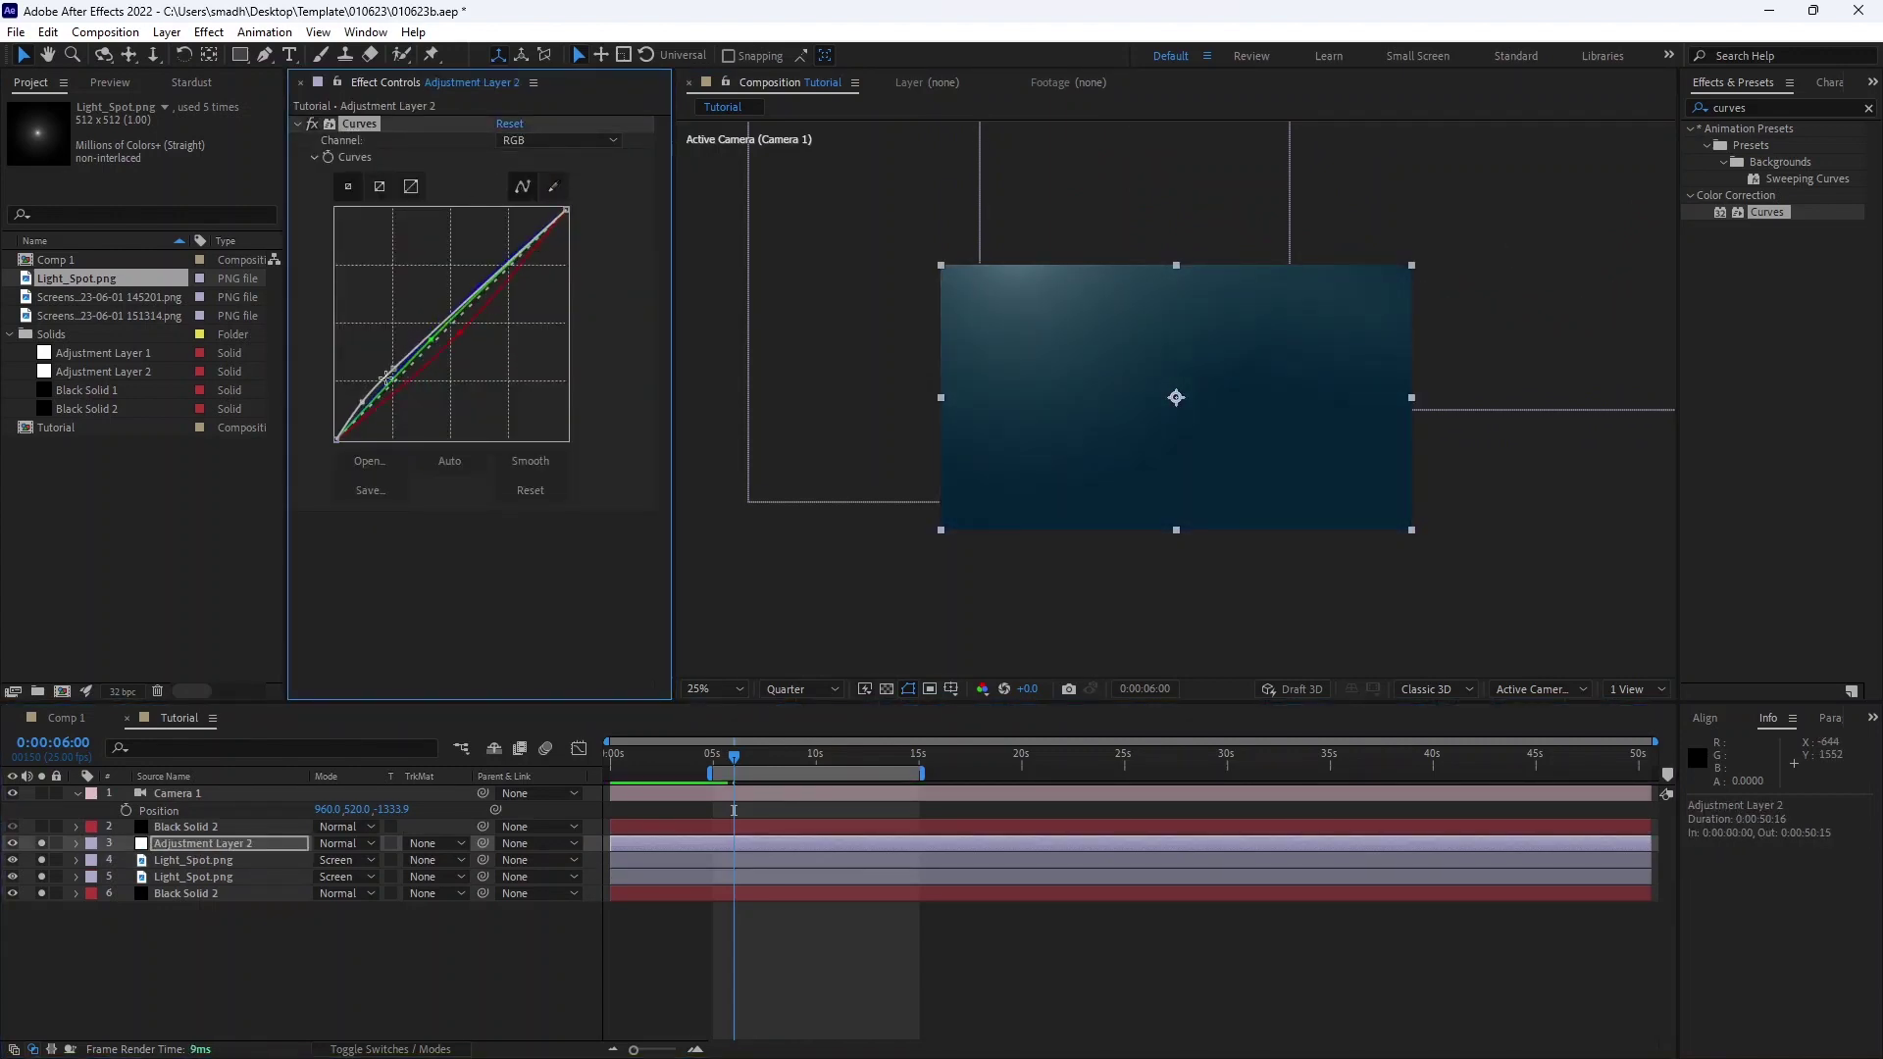
Add a second Curves effect to the adjustment layer and shape it into an S-curve with raised highlights and lowered shadows
drag(1766, 212, 490, 549)
drag(508, 454, 509, 440)
drag(390, 567, 382, 593)
Turn off solo for the background layers and readjust the blue channel in the adjustment layer's first Curves effect
click(39, 915)
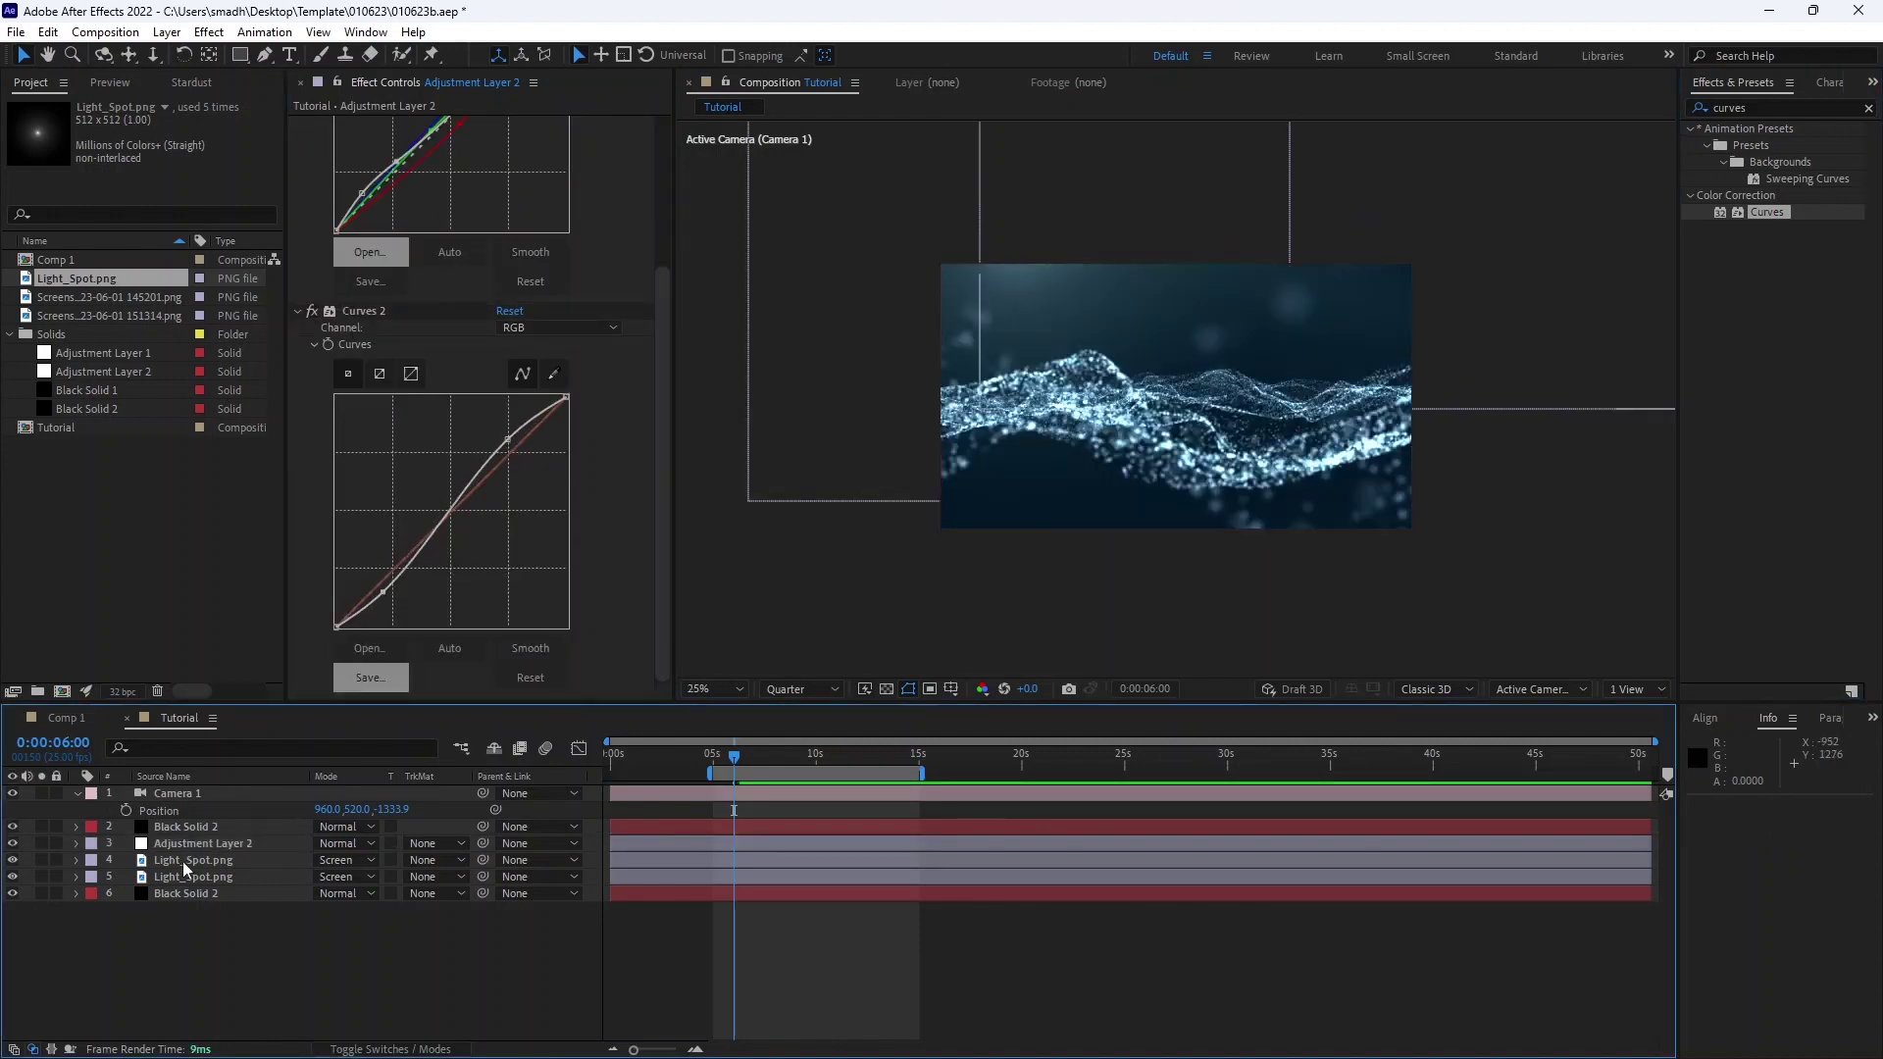
scroll(457, 328, up, 3)
drag(479, 281, 481, 294)
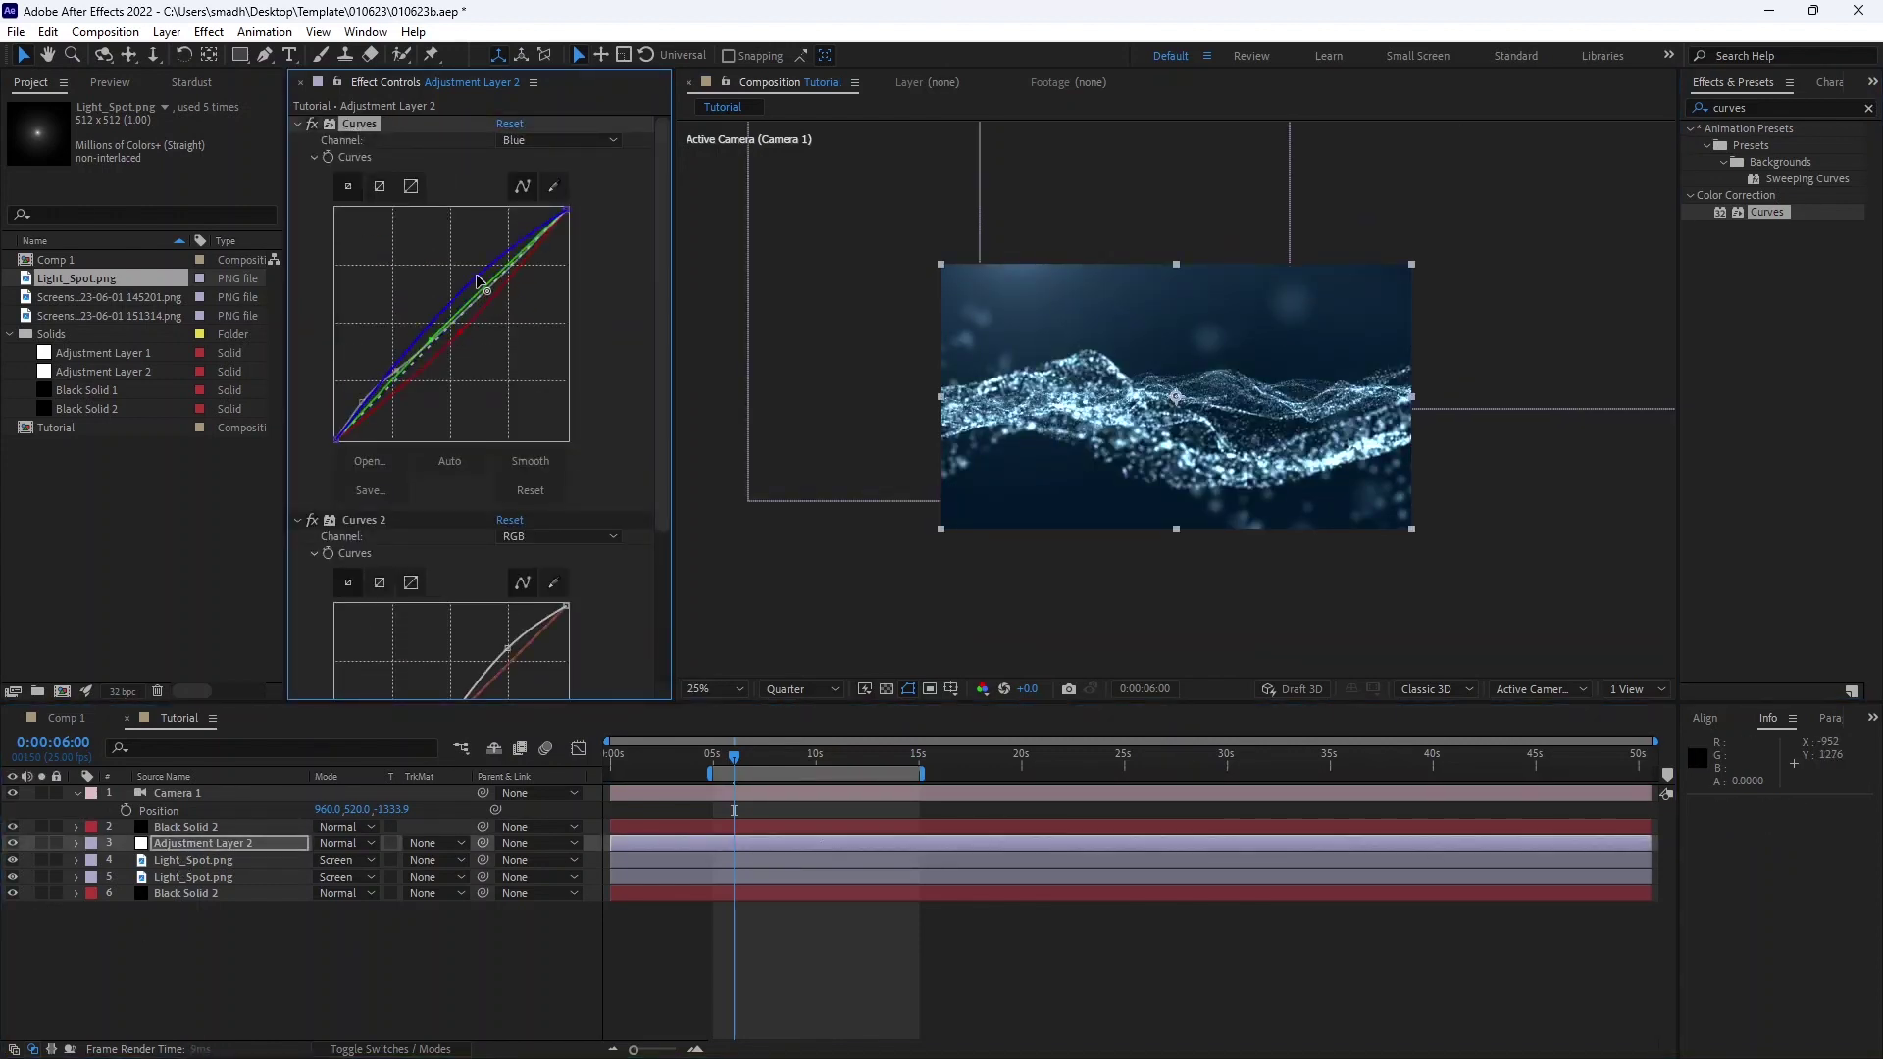
Set the Particular particle size to 1 on the upper Black Solid 2 layer
click(197, 827)
scroll(414, 461, down, 10)
click(508, 523)
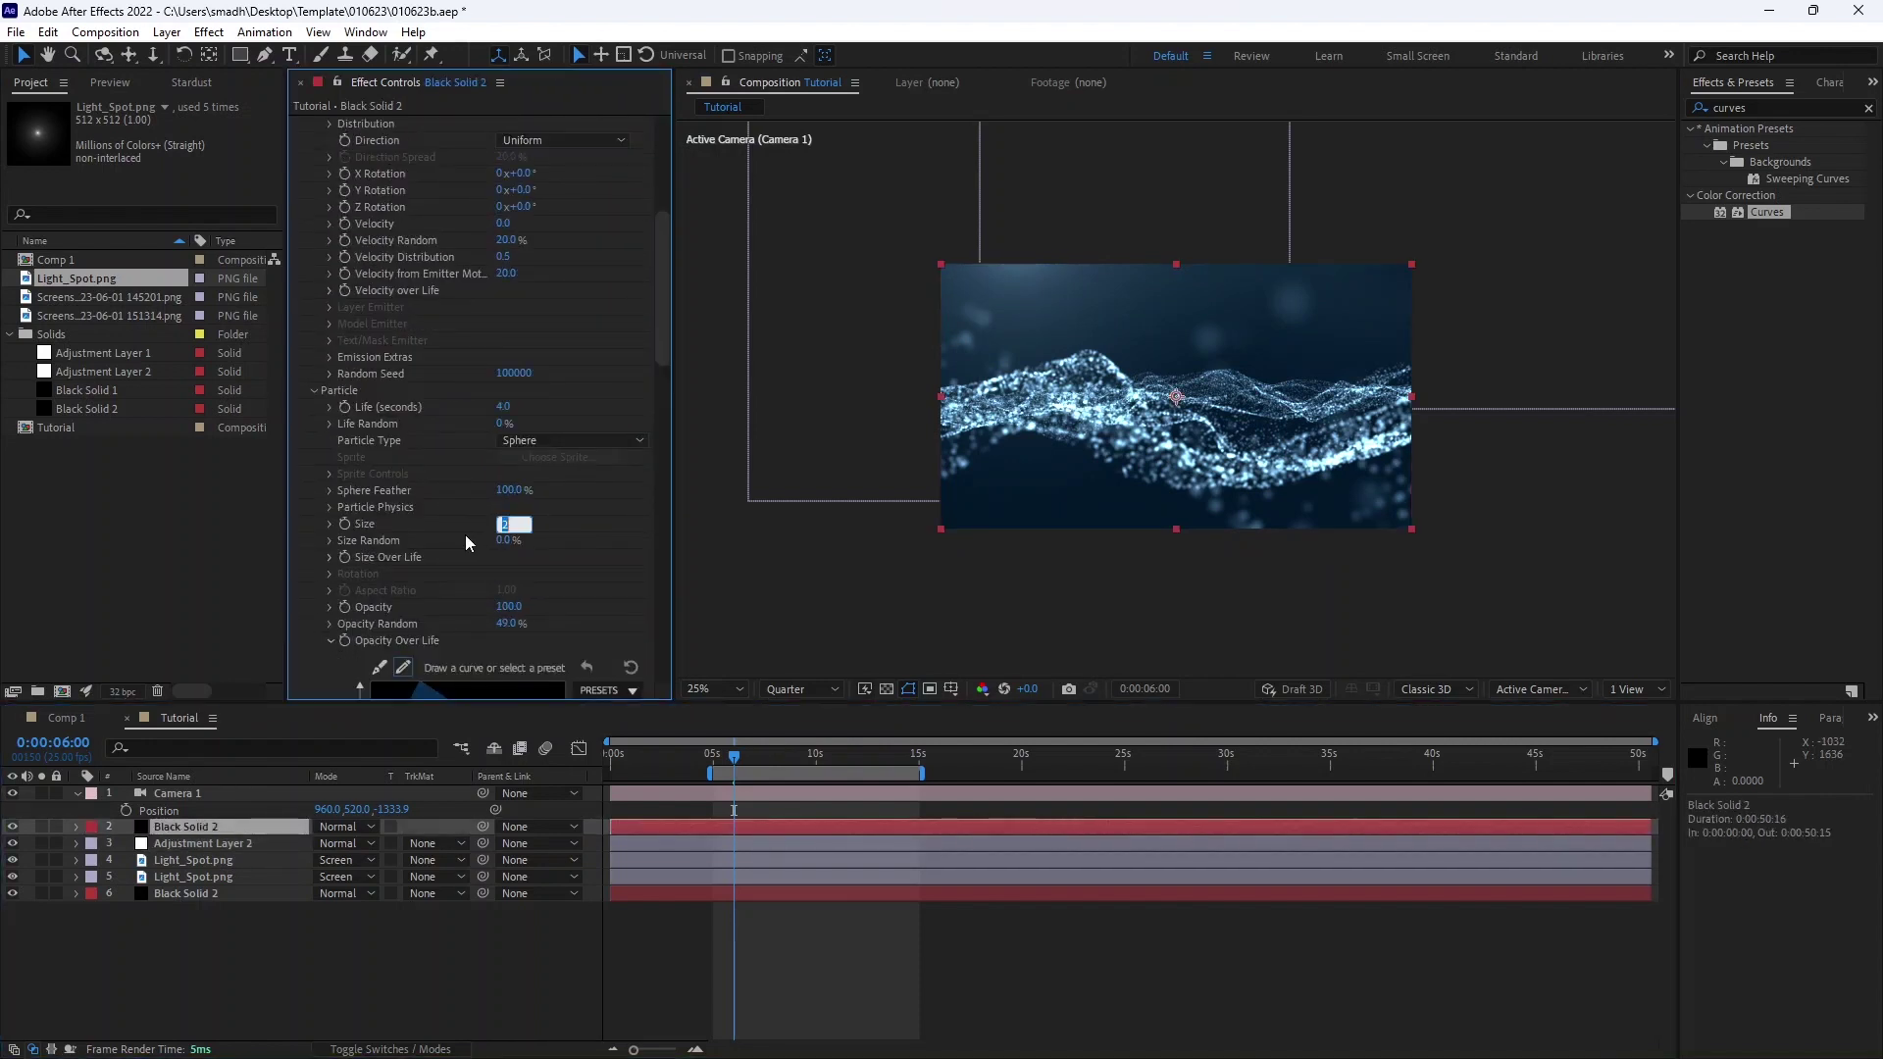
text(1)
key(Return)
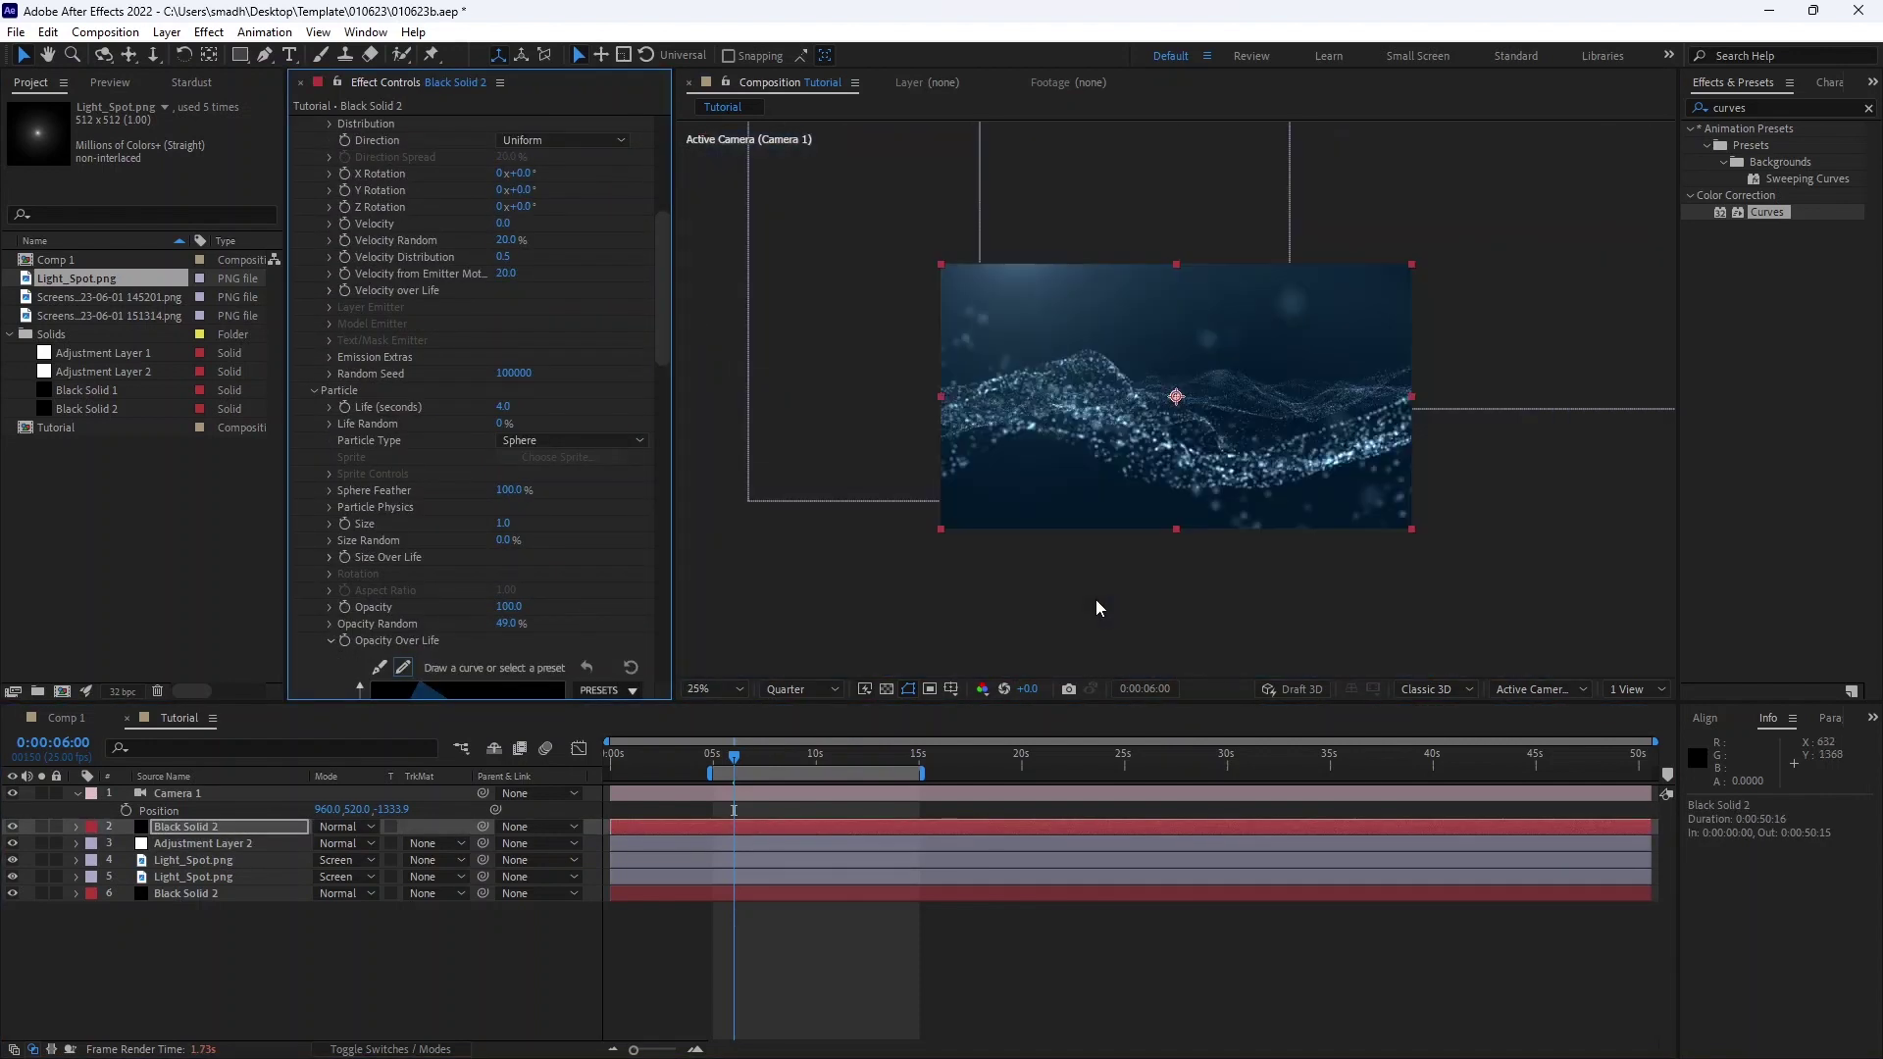
With two views shown, set the camera's focus distance to 865.2 pixels, aperture to 40.7 pixels and blur level to 132%
click(75, 792)
click(76, 793)
click(95, 810)
click(95, 827)
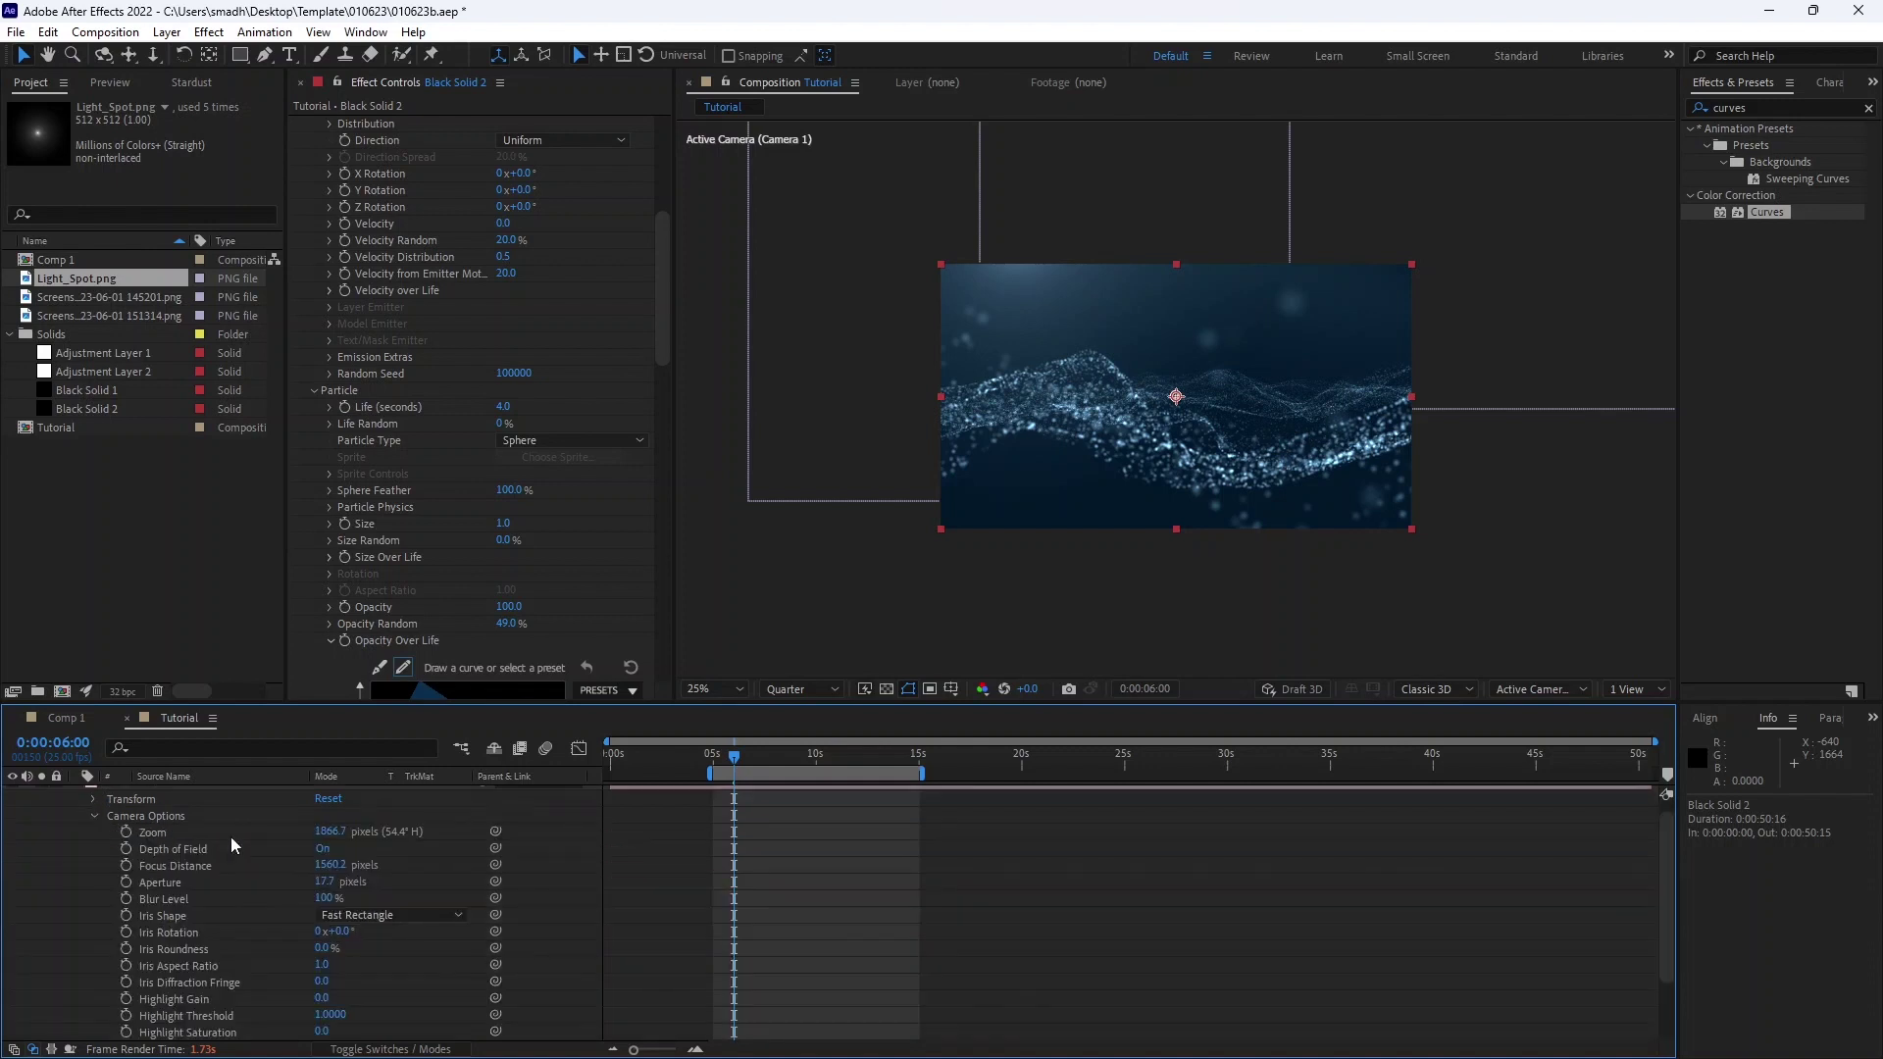
click(1636, 690)
click(1648, 725)
click(926, 504)
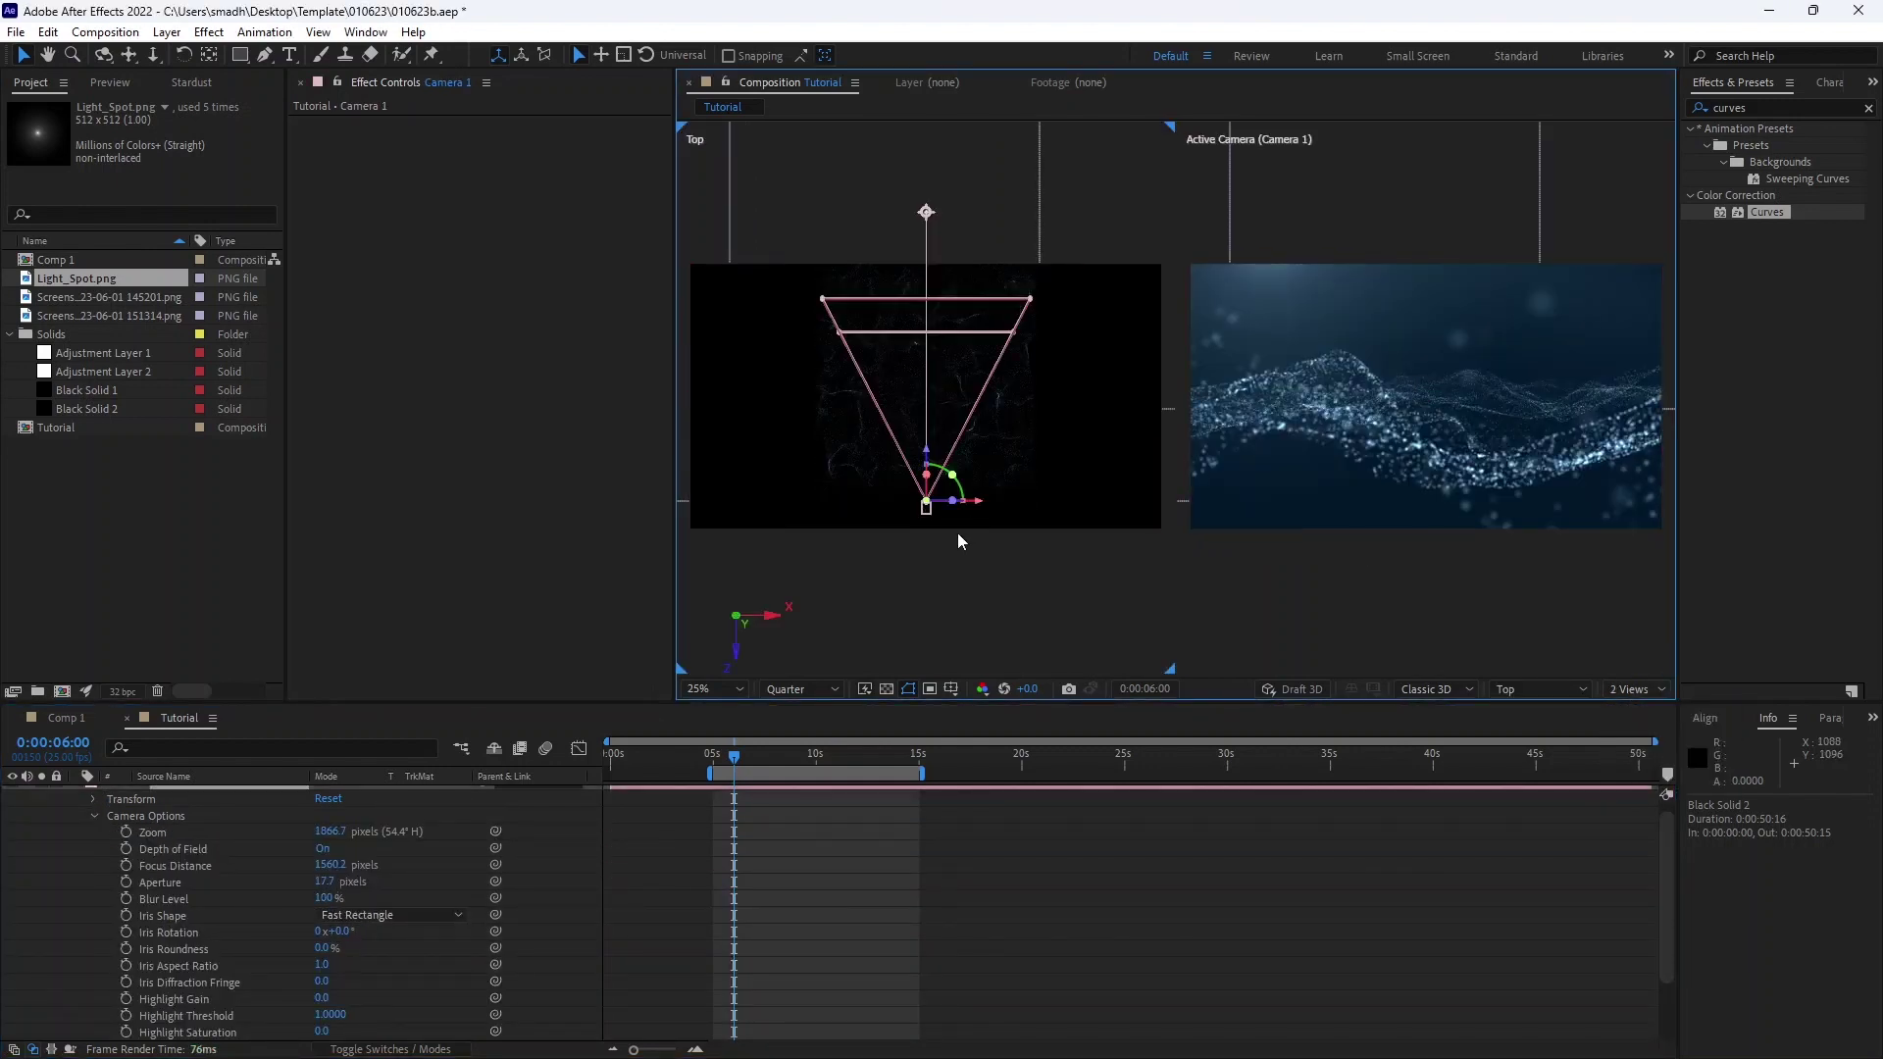
scroll(958, 542, up, 2)
scroll(157, 833, up, 1)
drag(330, 876, 24, 888)
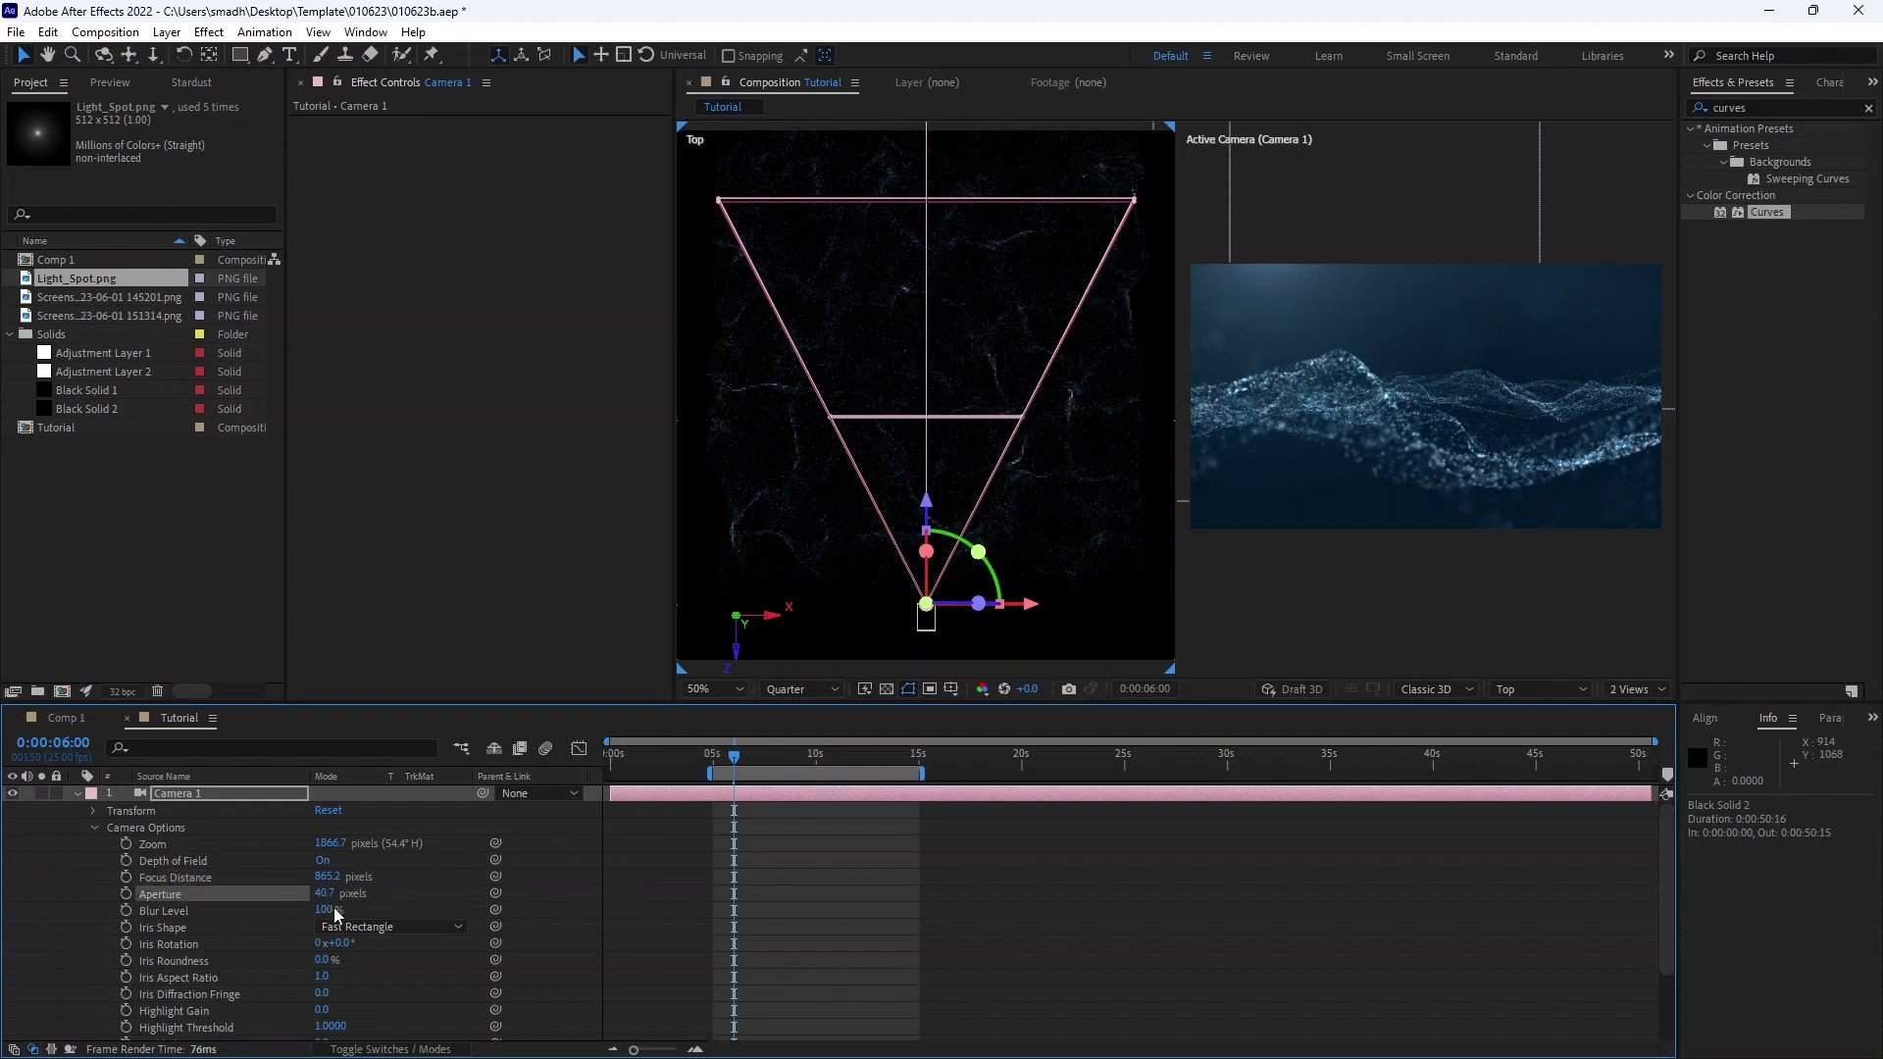
Return to a single view and preview the animation from 5 seconds
click(1636, 689)
click(1619, 708)
click(713, 757)
key(space)
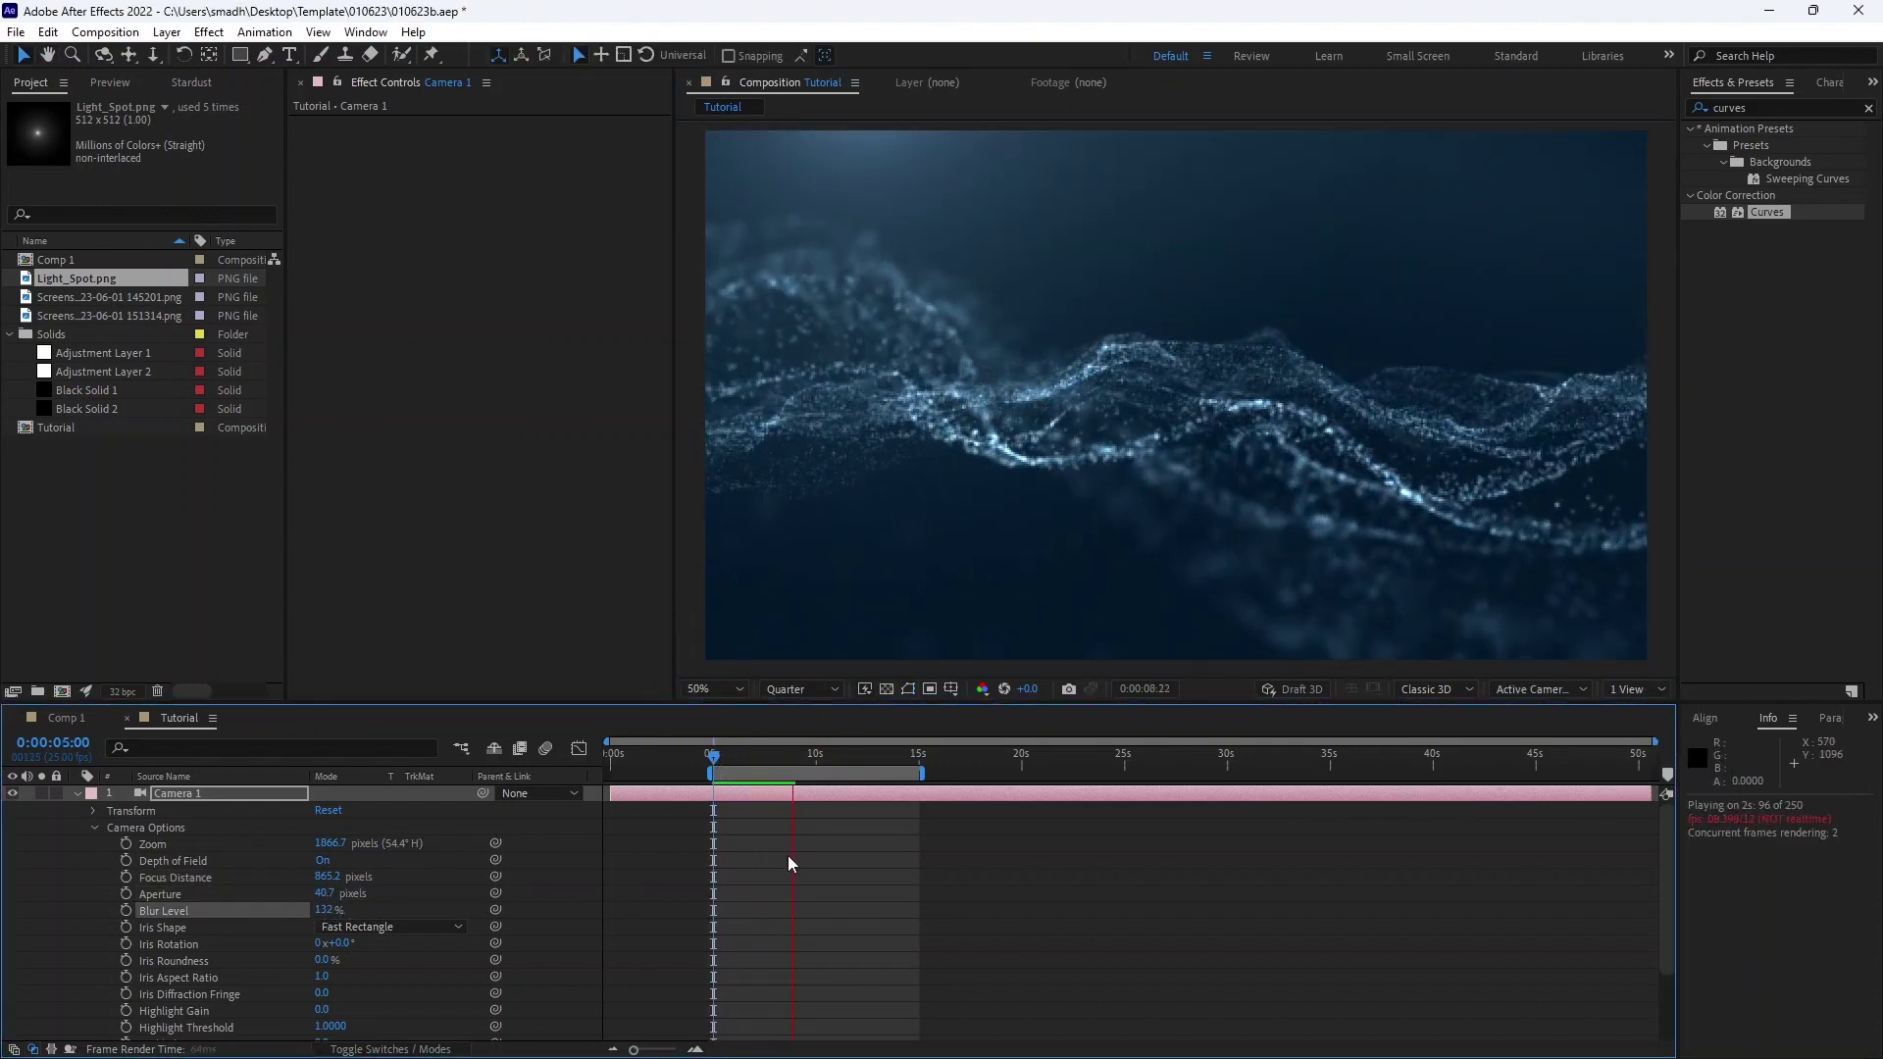
key(space)
Collapse the camera properties, set the particle layer's TF Displace XYZ to 235, and preview the wave
click(77, 793)
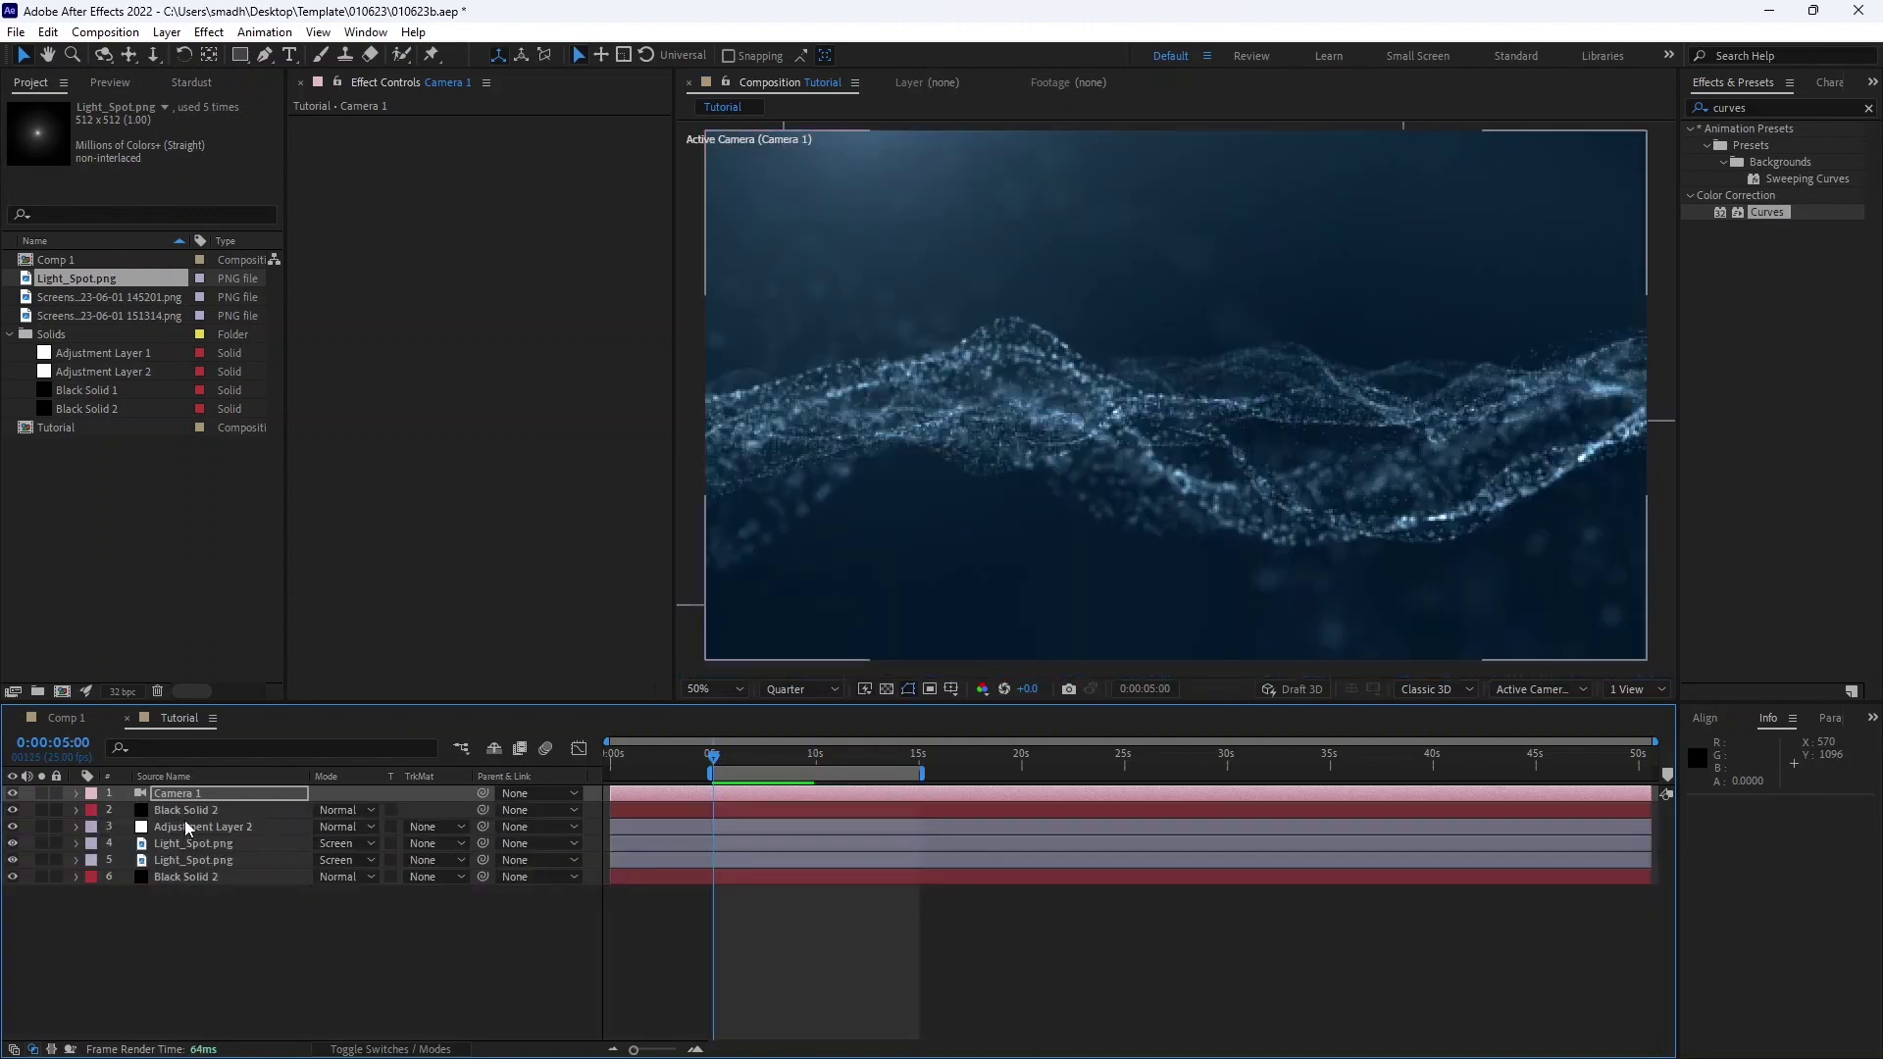
click(186, 810)
scroll(451, 433, down, 15)
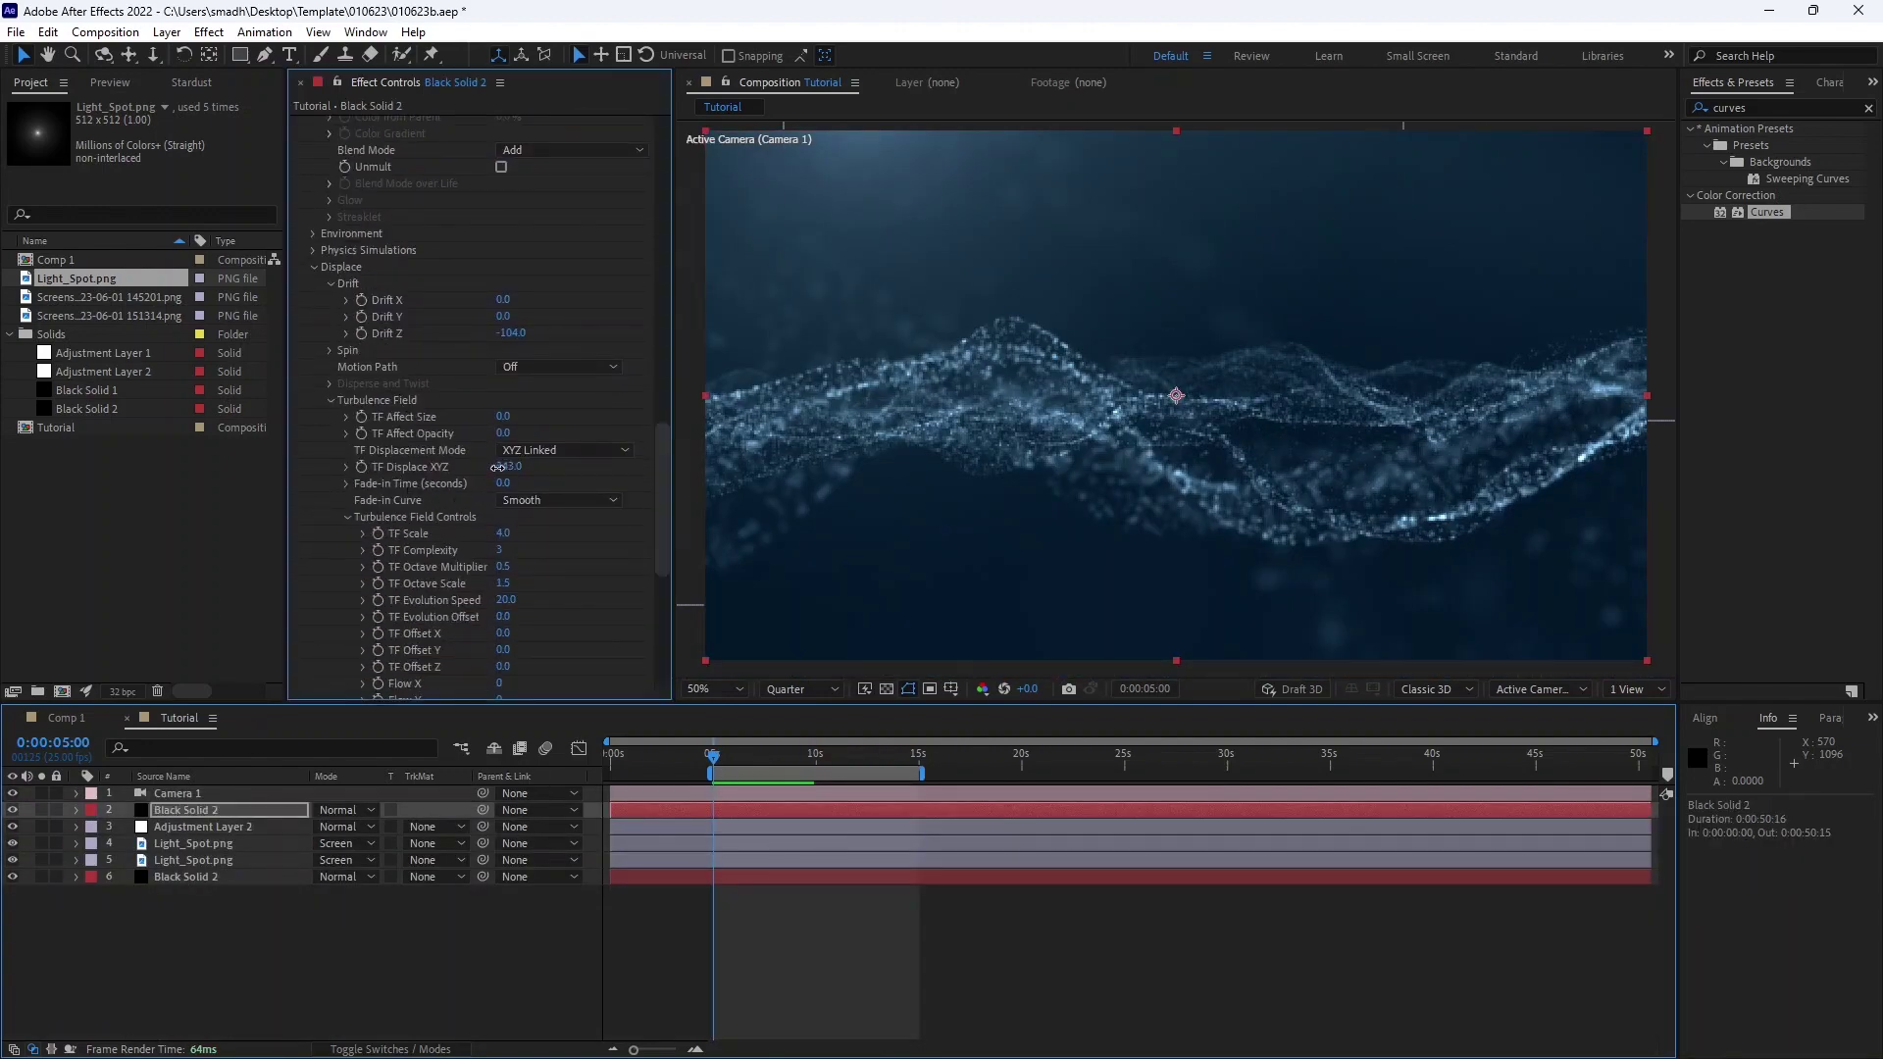
drag(497, 468, 462, 487)
key(space)
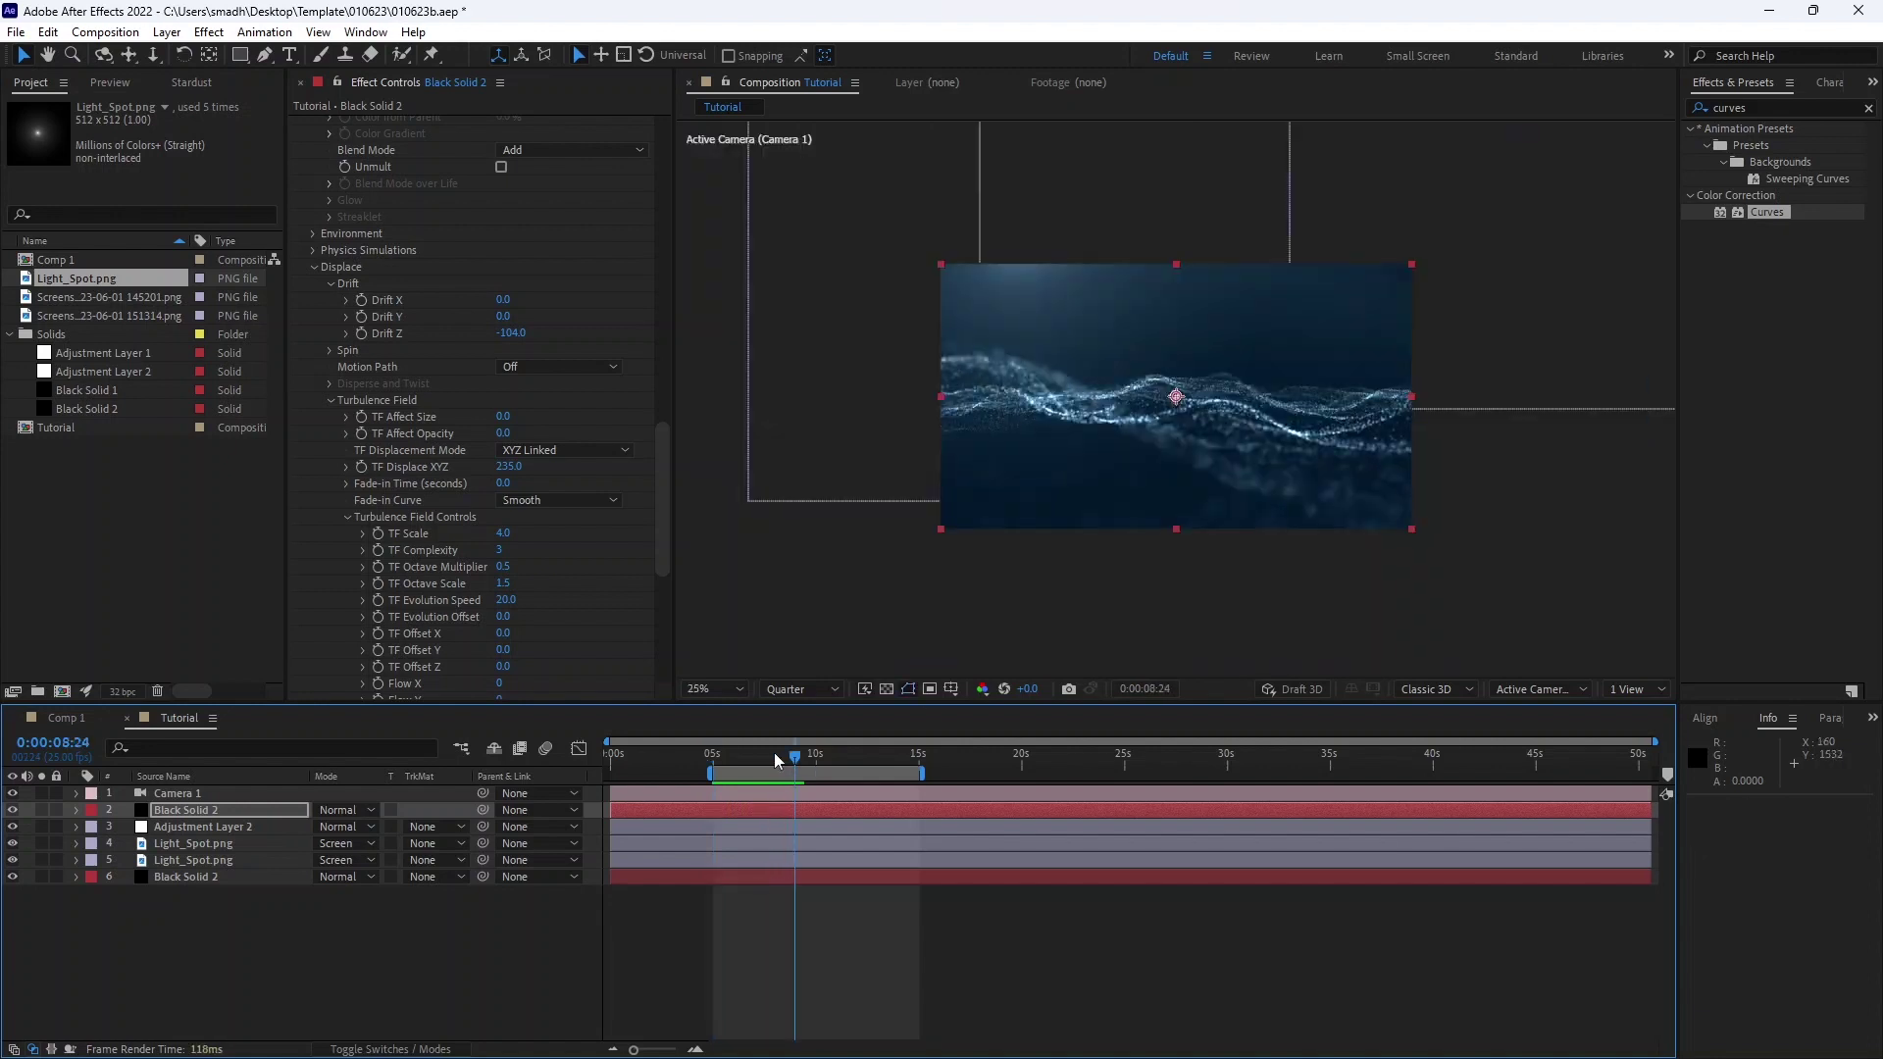
Add an adjustment layer at the top of the stack with Curves, raising the RGB curve's highlights and fine-tuning its shadows
right_click(167, 923)
click(519, 834)
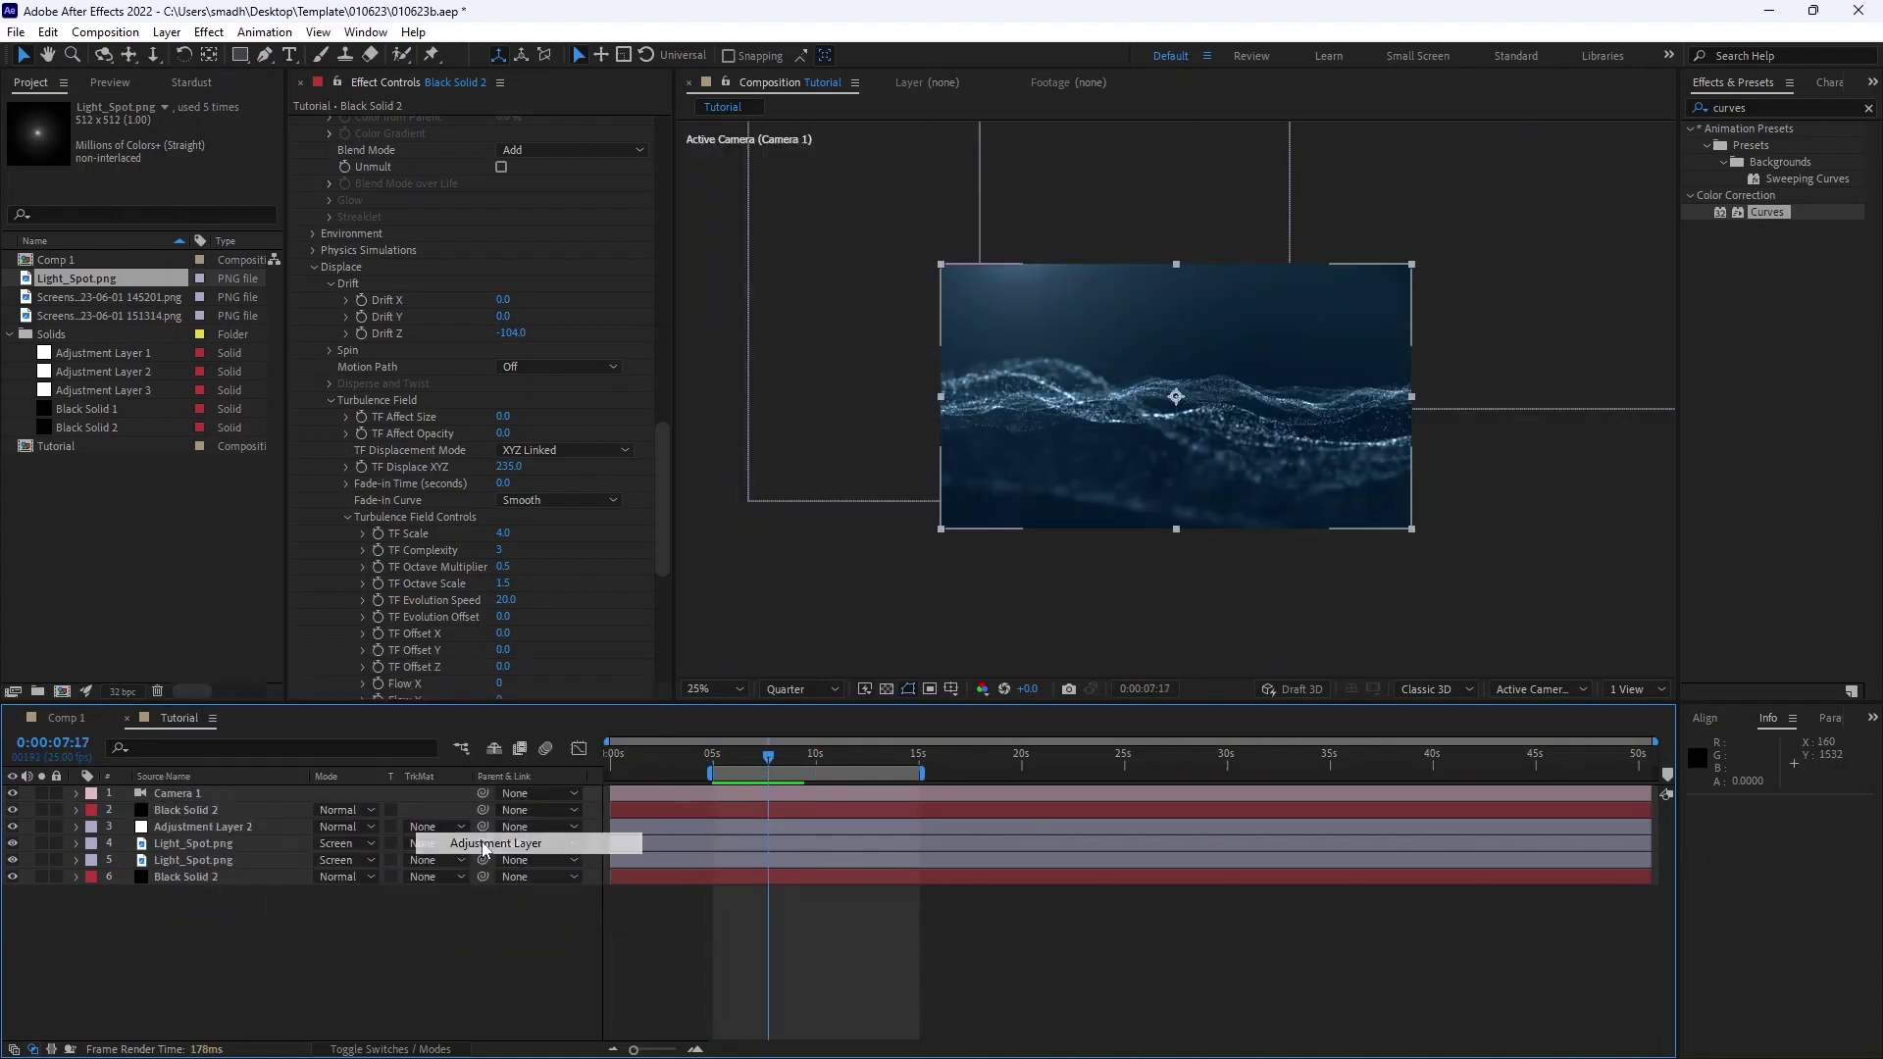
double_click(1765, 212)
drag(496, 281, 491, 262)
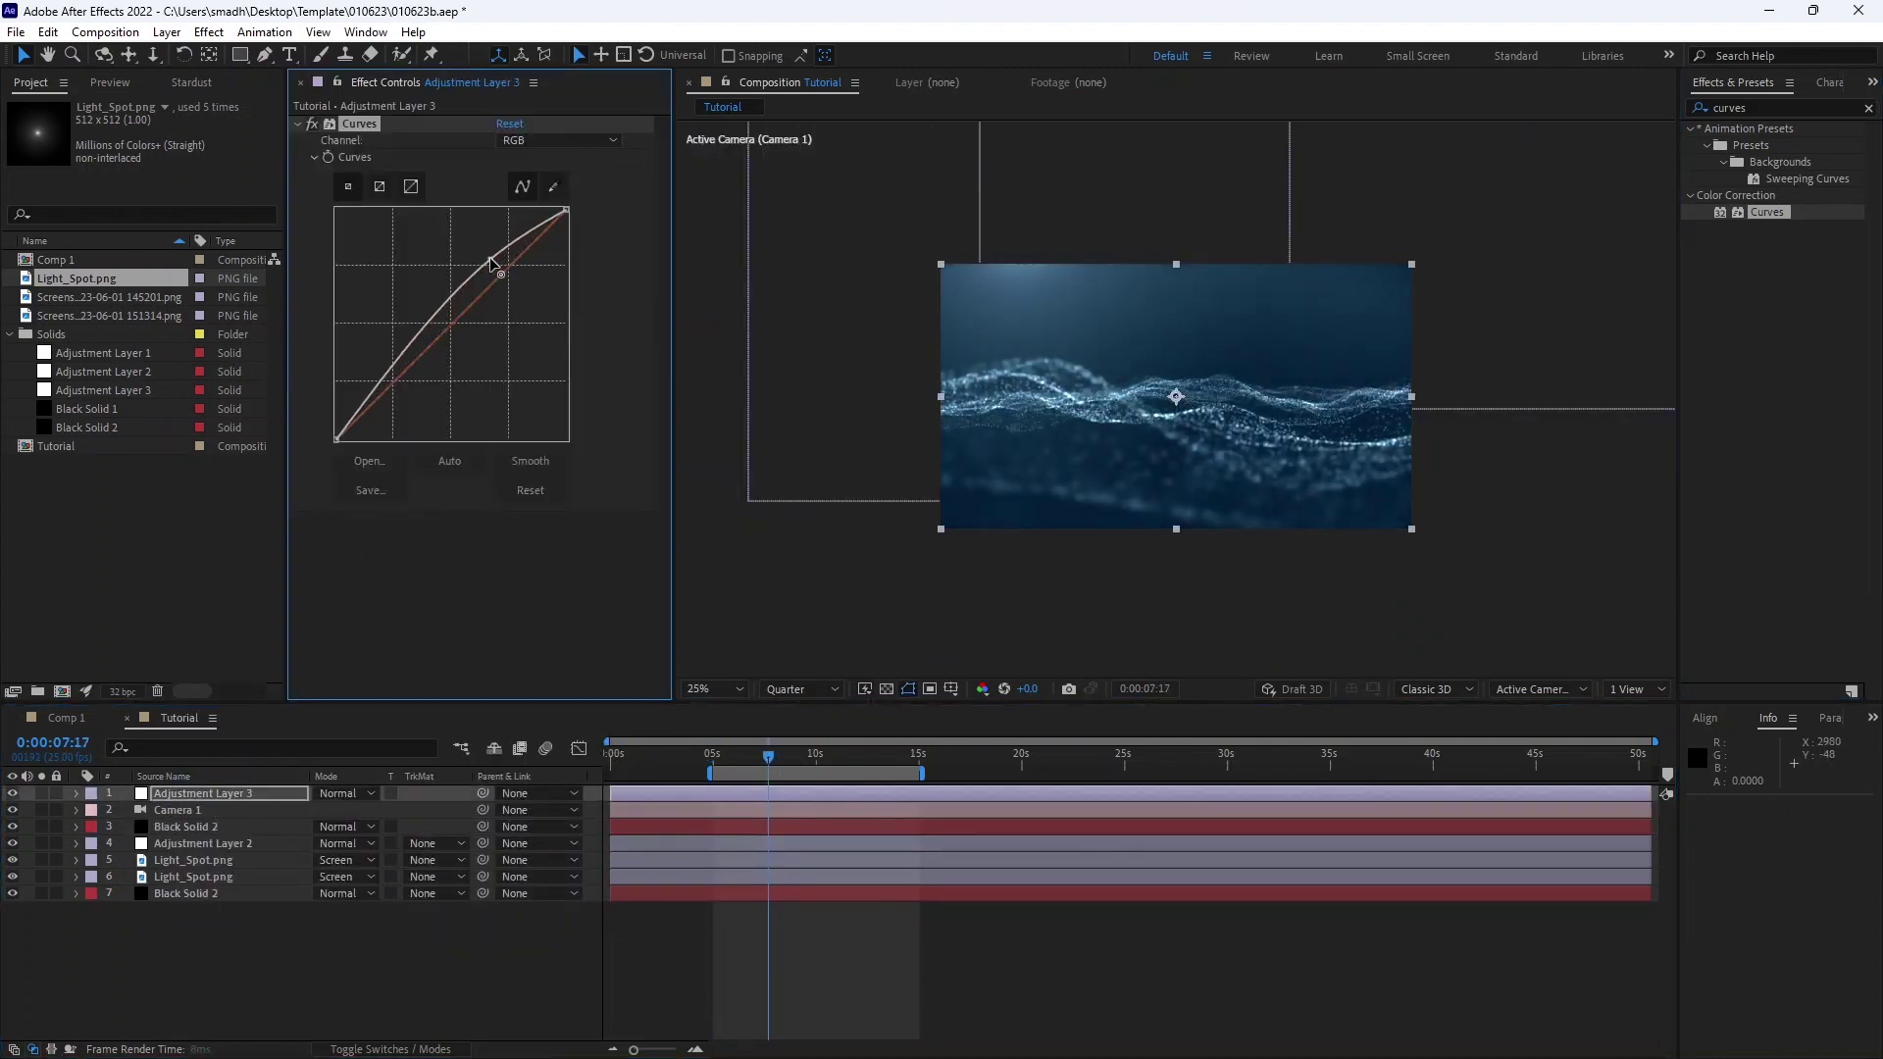
drag(364, 413, 364, 406)
scroll(981, 272, down, 1)
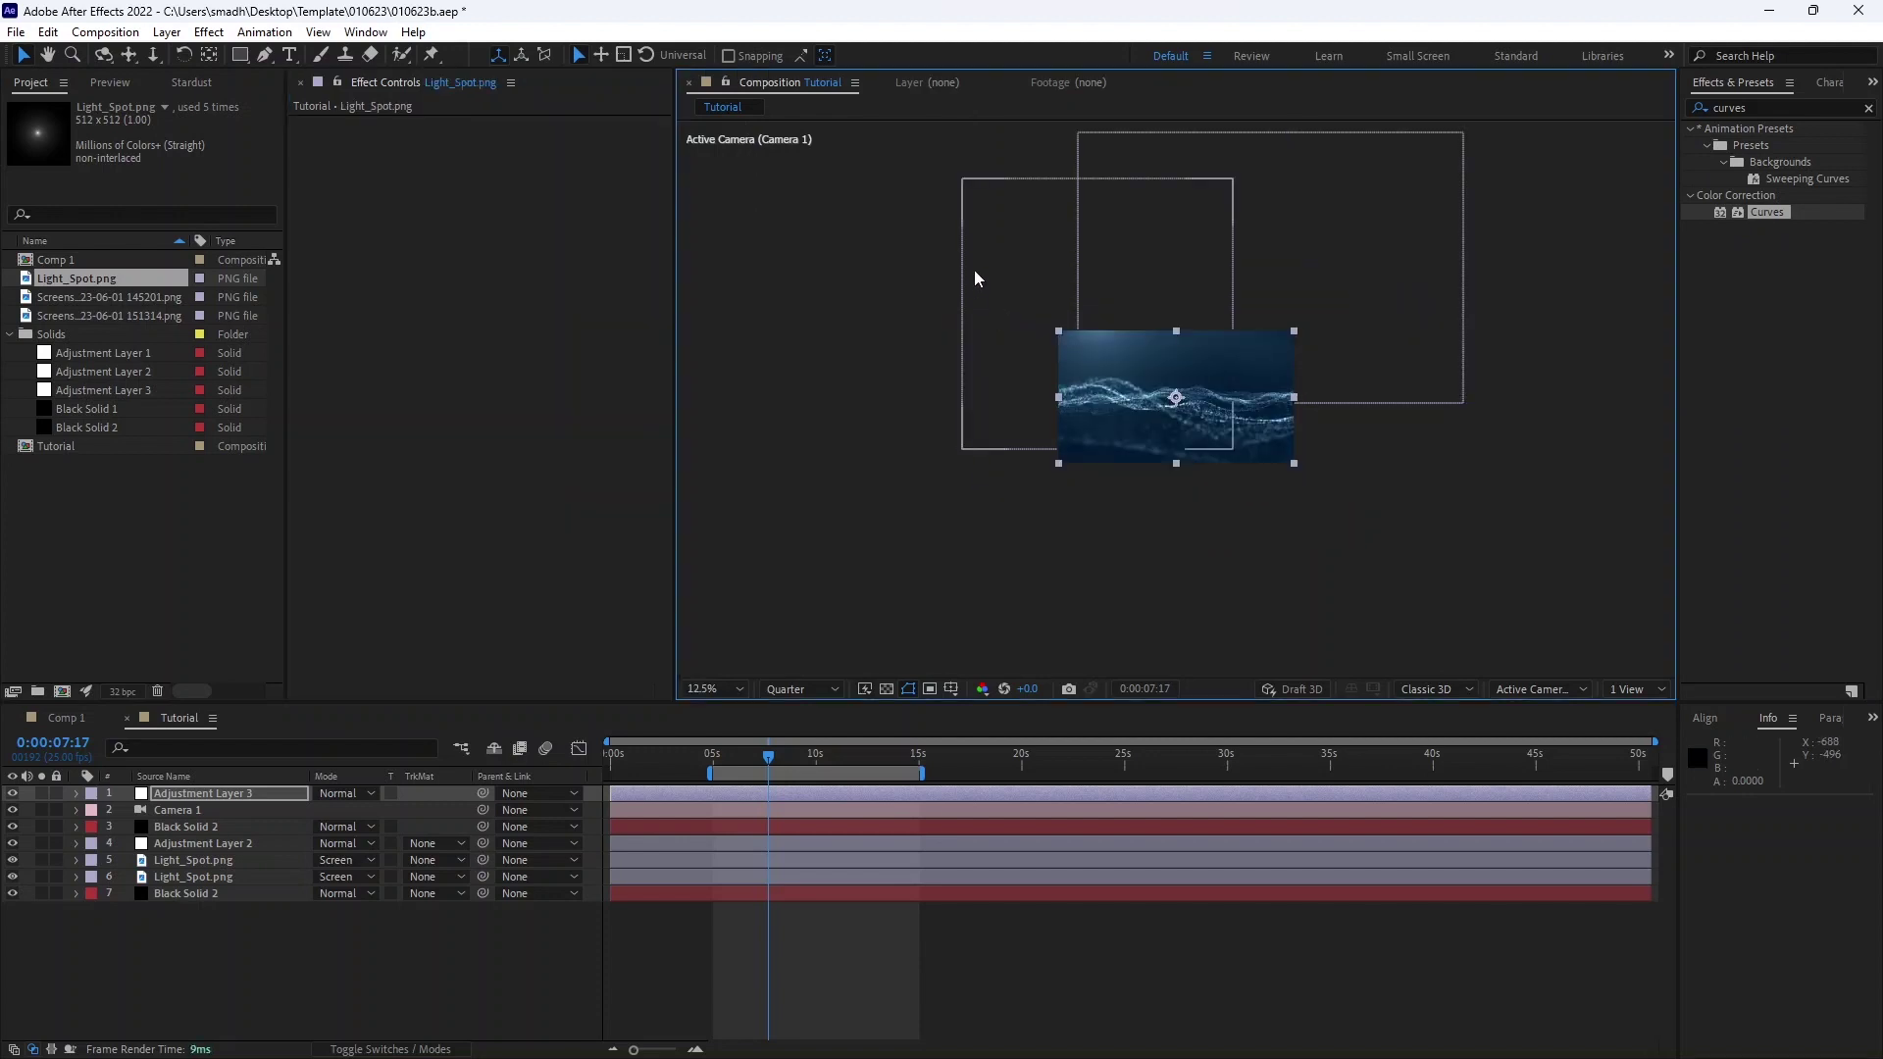